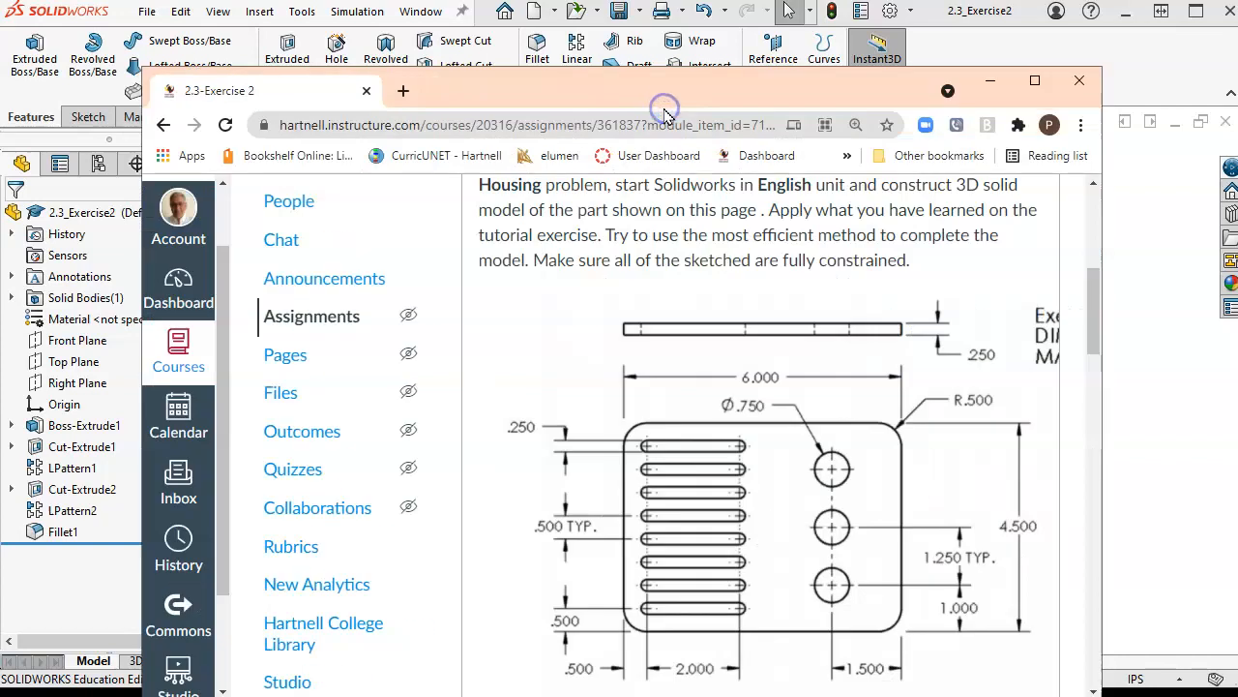
Check the plate drawing in the assignment, then switch to SOLIDWORKS and create a new part document
scroll(826, 432, "down", 1)
scroll(826, 432, "up", 1)
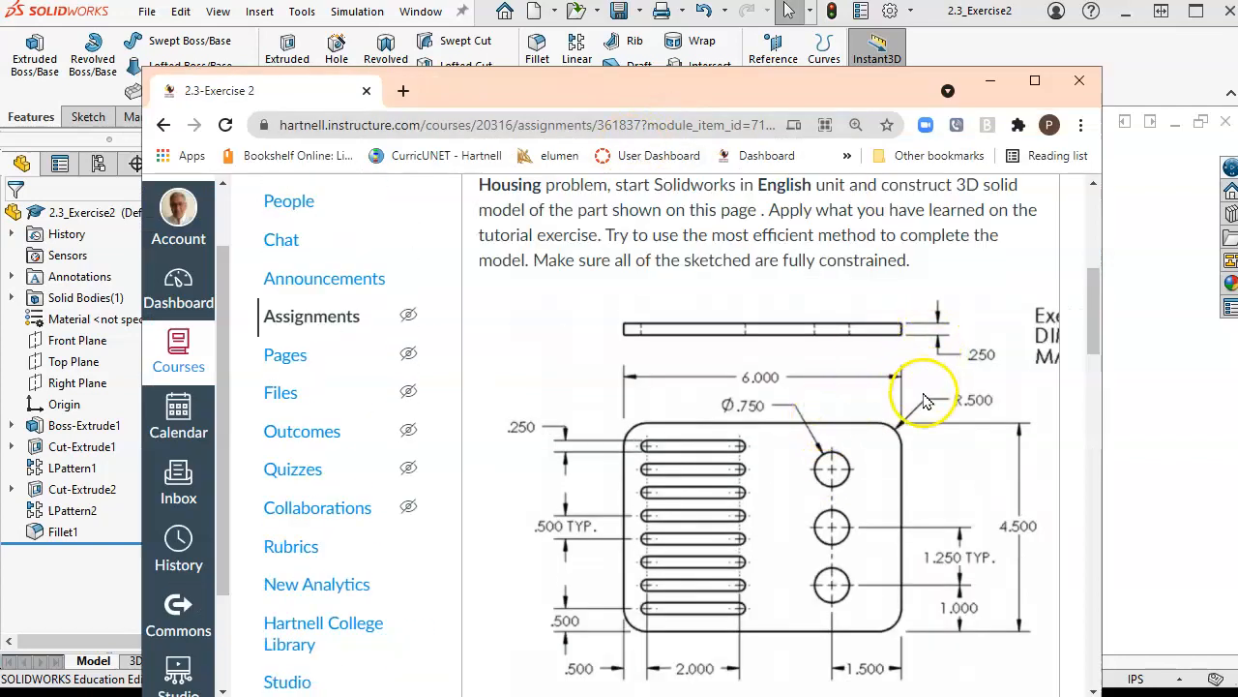
scroll(875, 416, "down", 1)
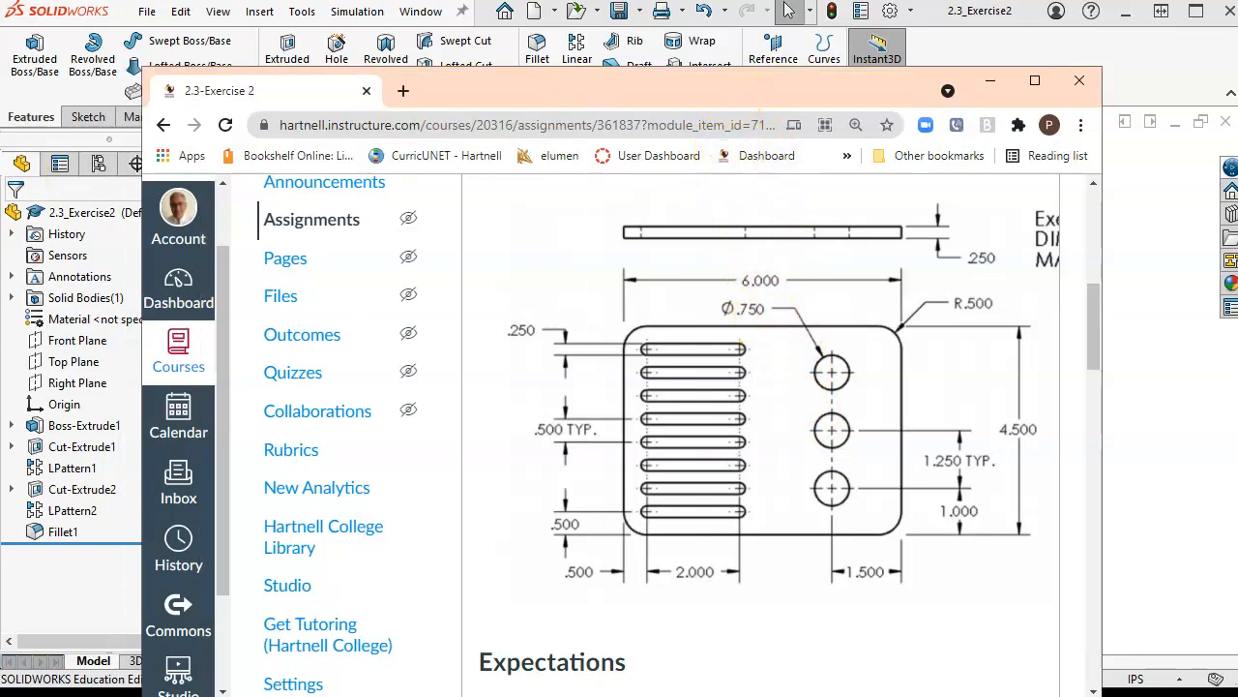
key("alt+Tab")
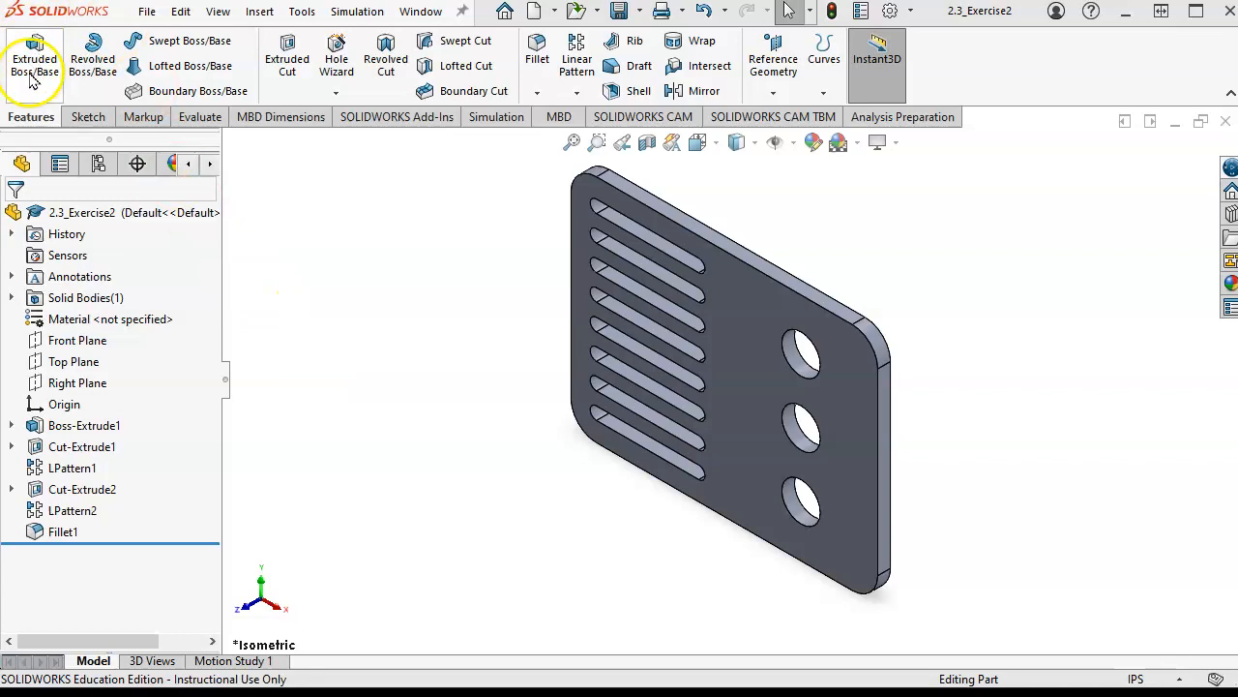
left_click(146, 11)
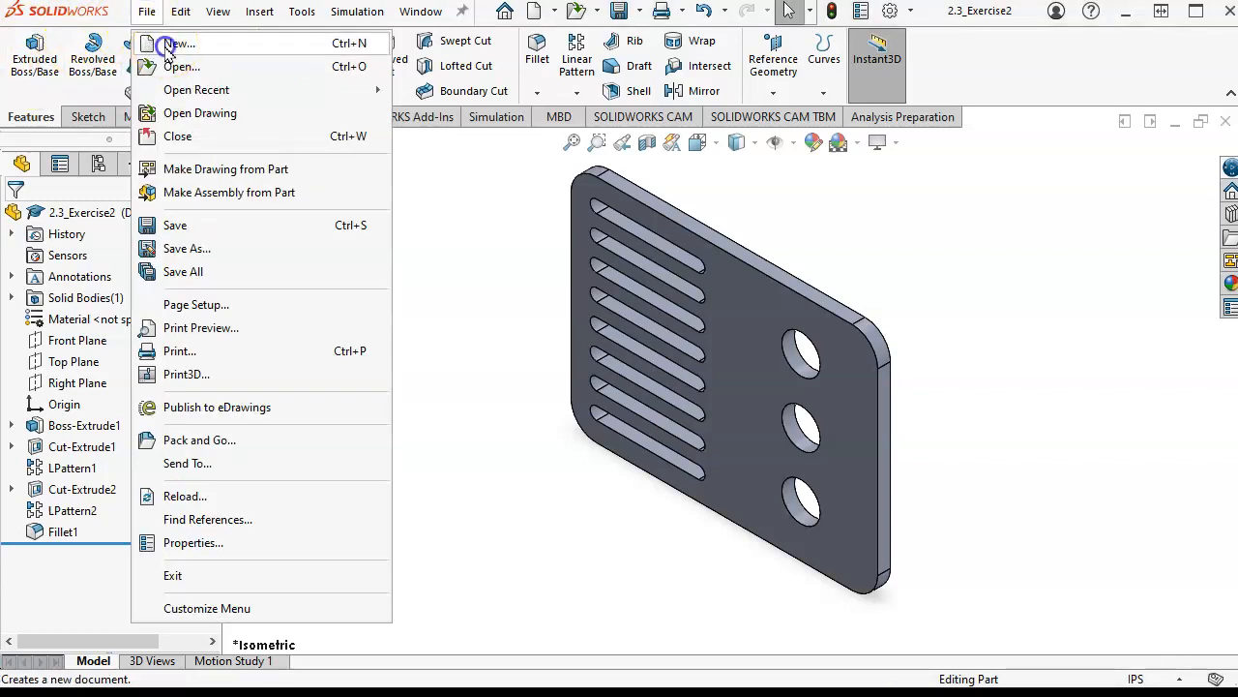
left_click(169, 49)
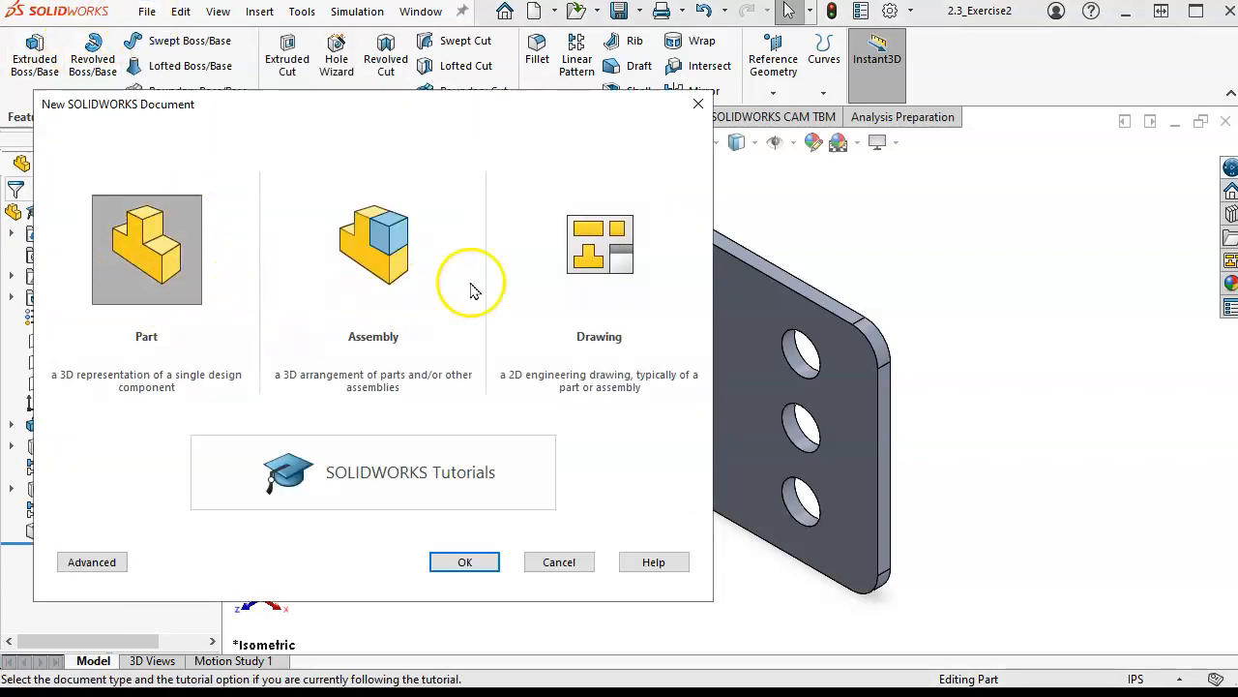
left_click(145, 275)
left_click(463, 564)
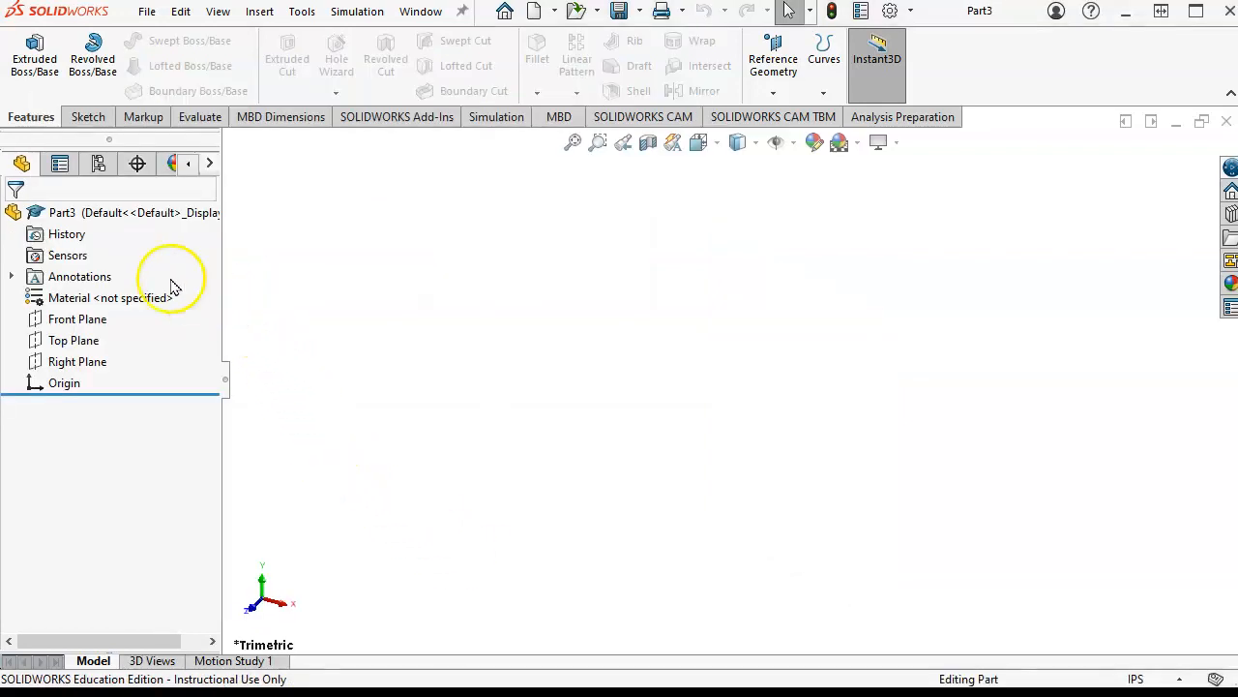
Sketch a center rectangle about 7.8 in wide on the Front Plane, centred on the origin
left_click(77, 118)
left_click(92, 361)
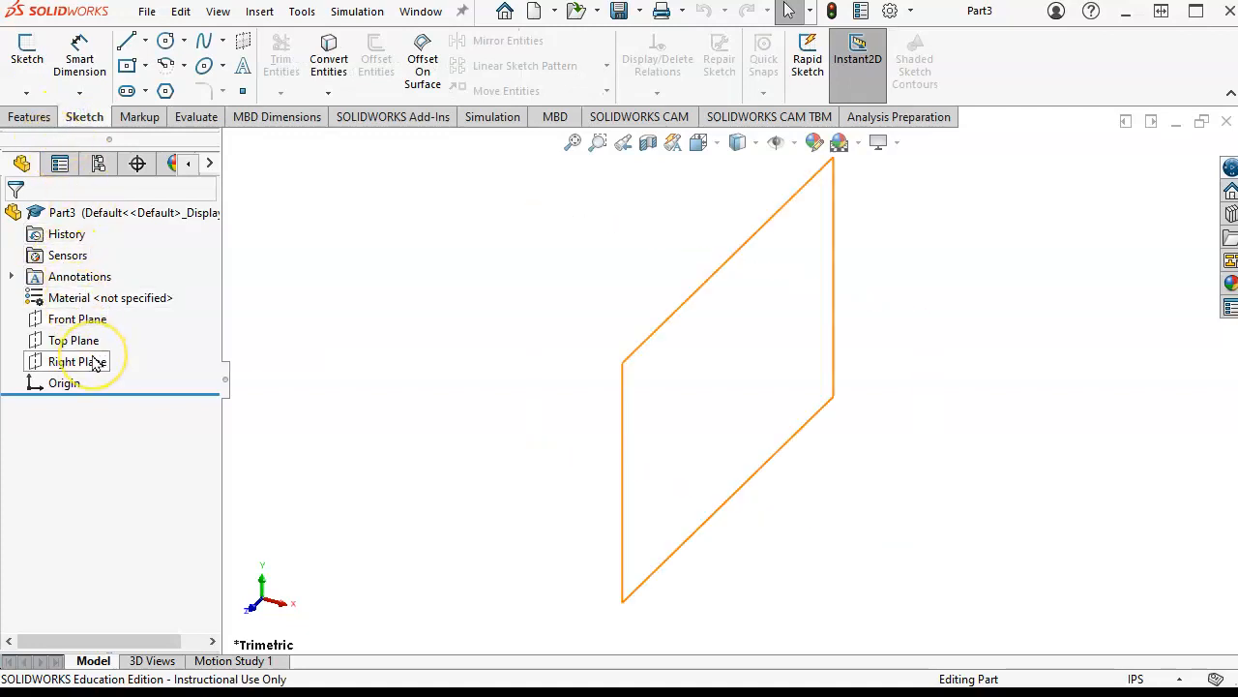
left_click(71, 339)
left_click(70, 321)
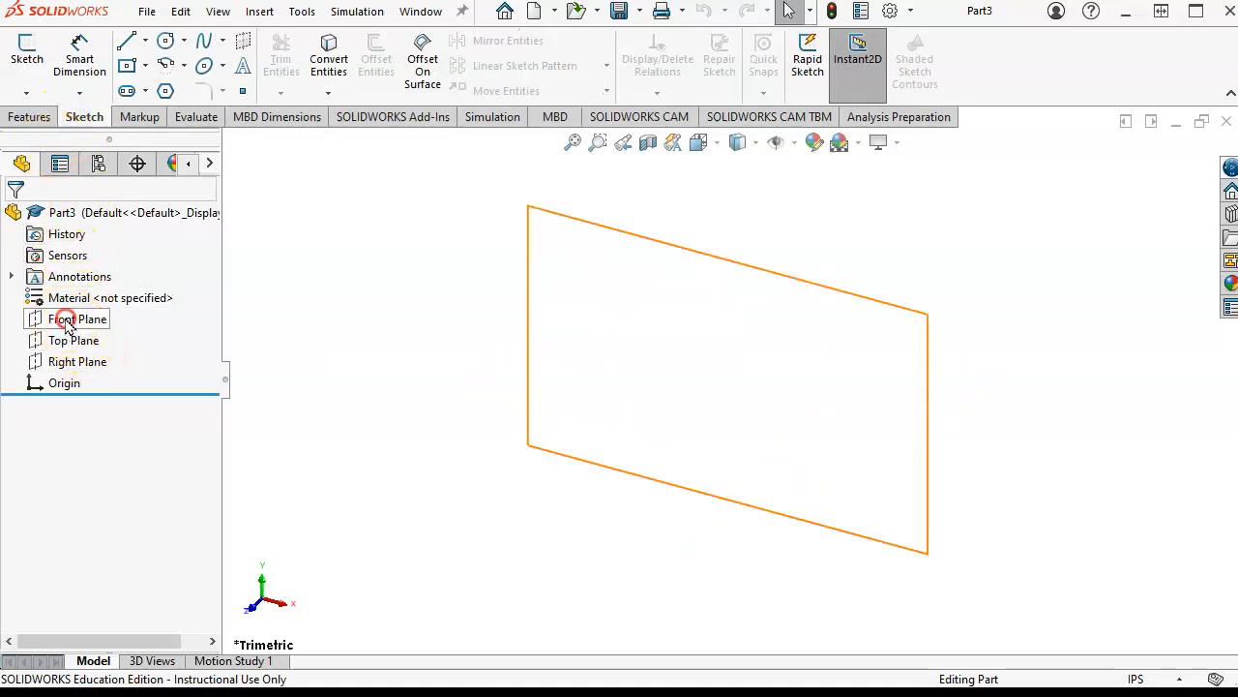
right_click(67, 326)
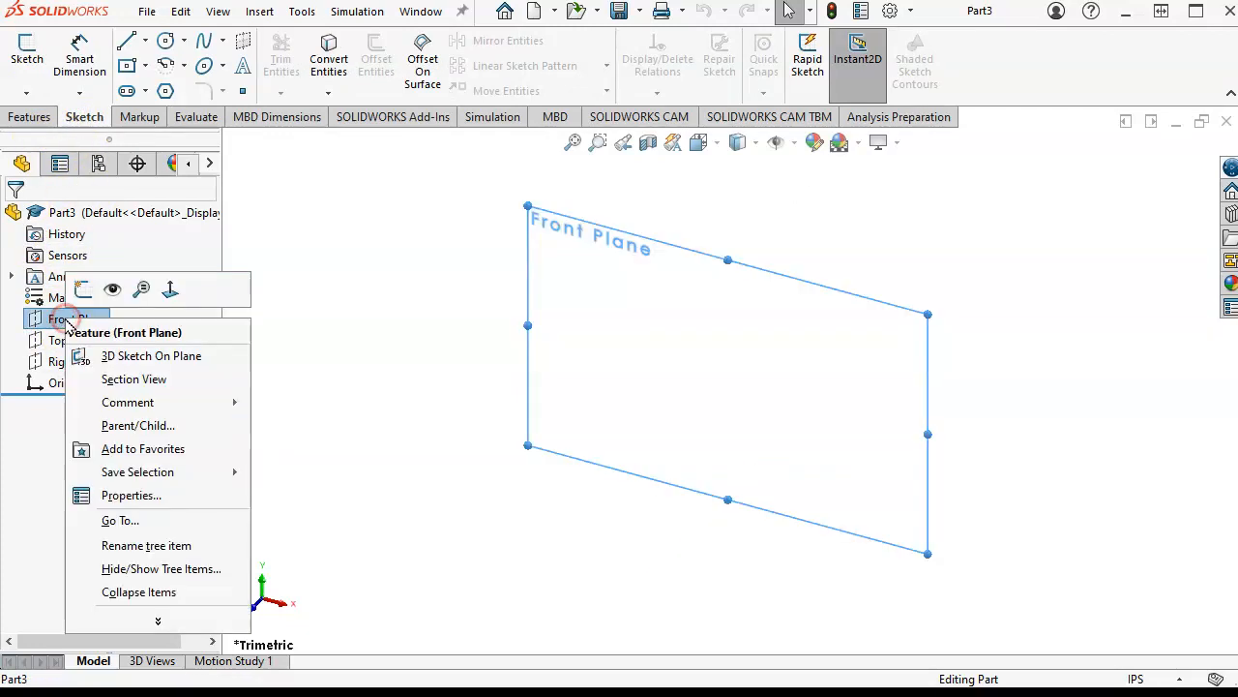
left_click(171, 296)
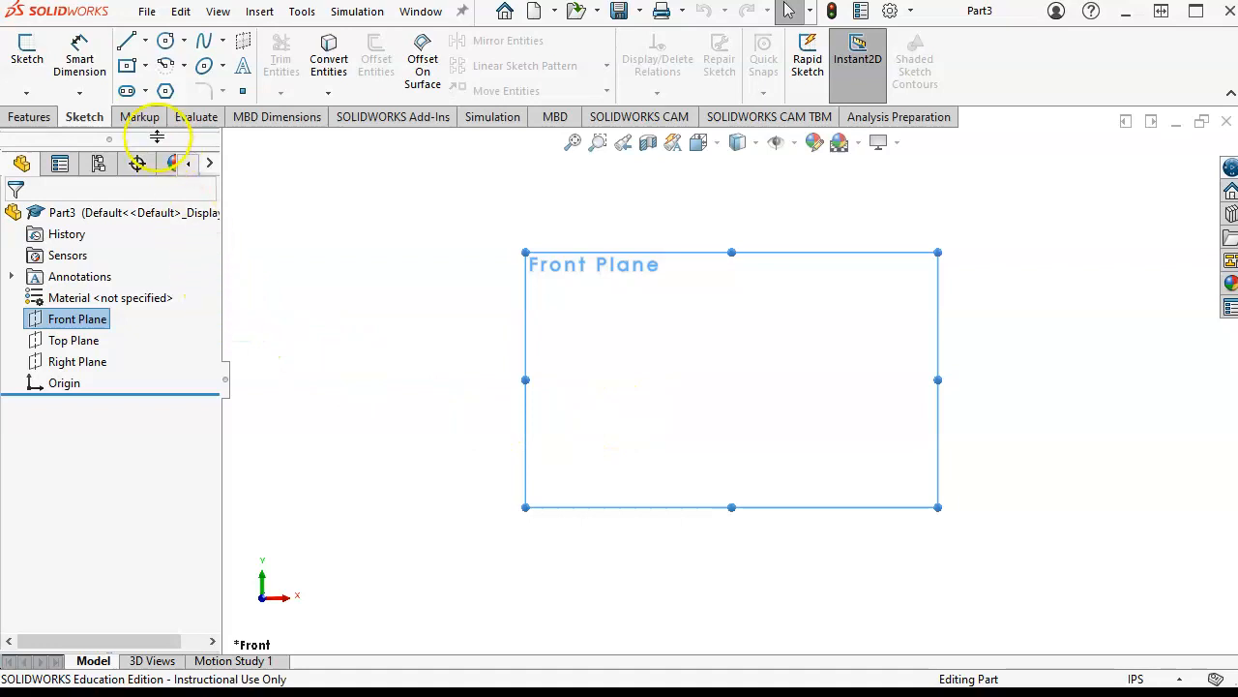
left_click(145, 66)
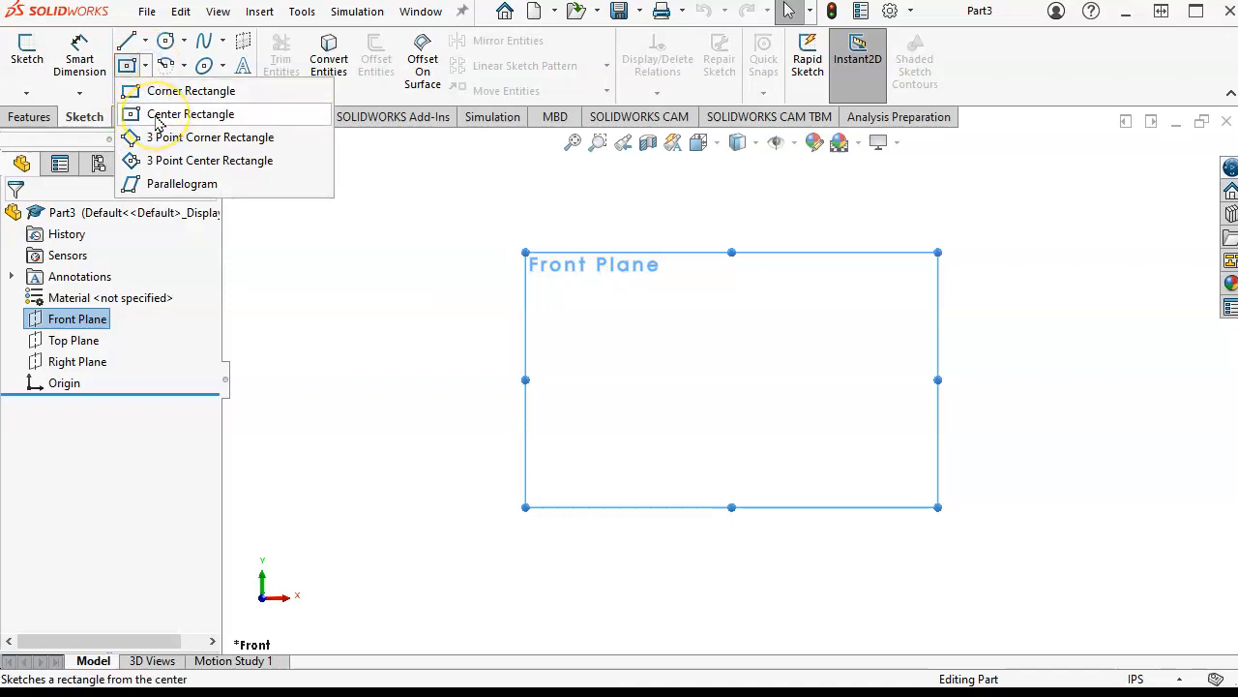
left_click(158, 120)
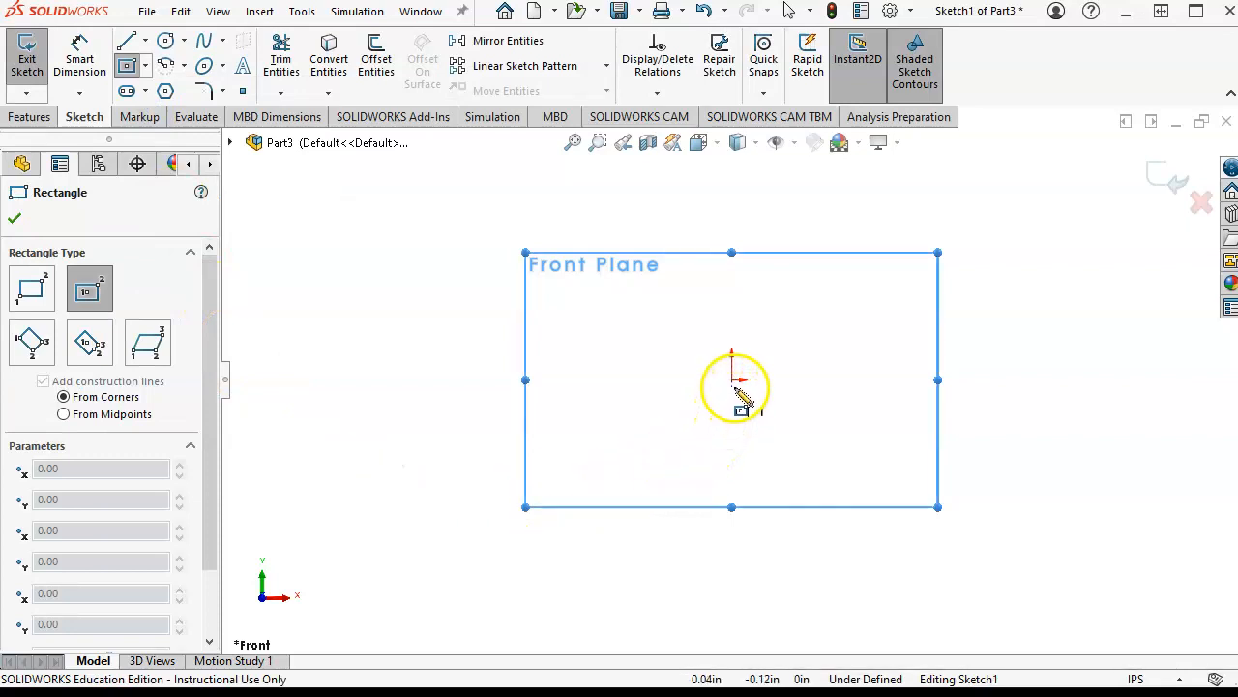
mouse_move(733, 379)
left_mouse_down()
mouse_move(917, 274)
mouse_move(930, 241)
mouse_move(922, 257)
mouse_move(962, 229)
left_mouse_up()
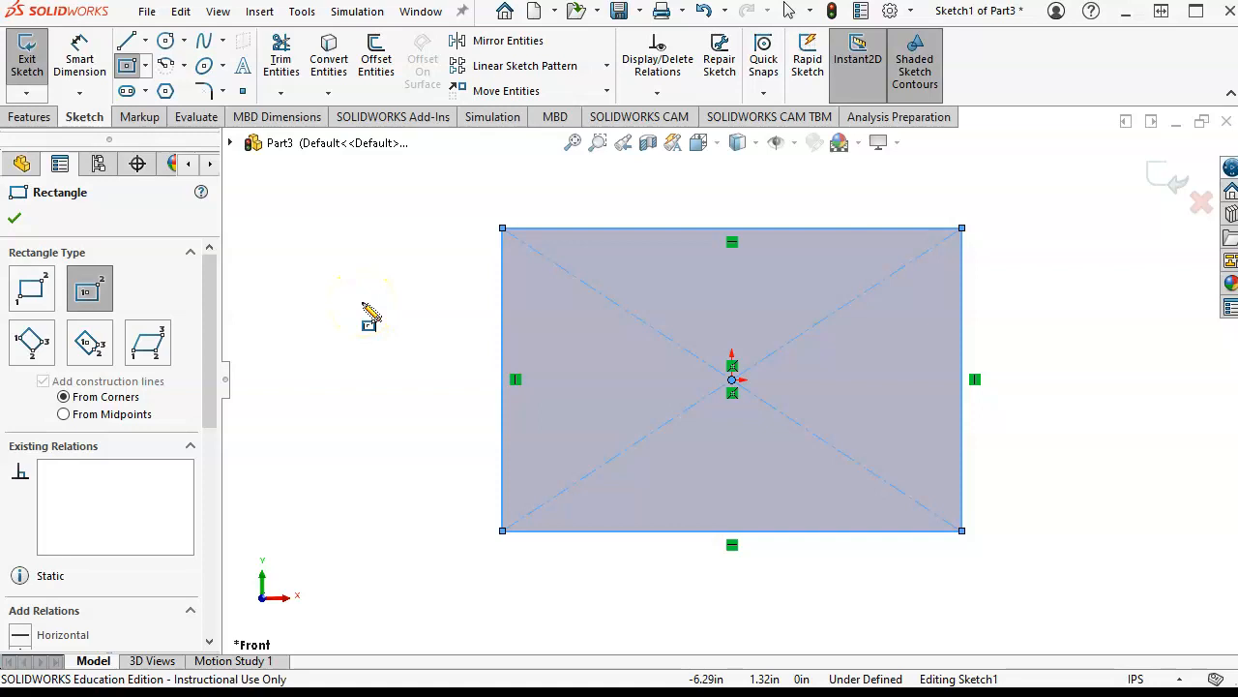
Dimension the rectangle's top edge and set its width to 6 in
left_click(80, 77)
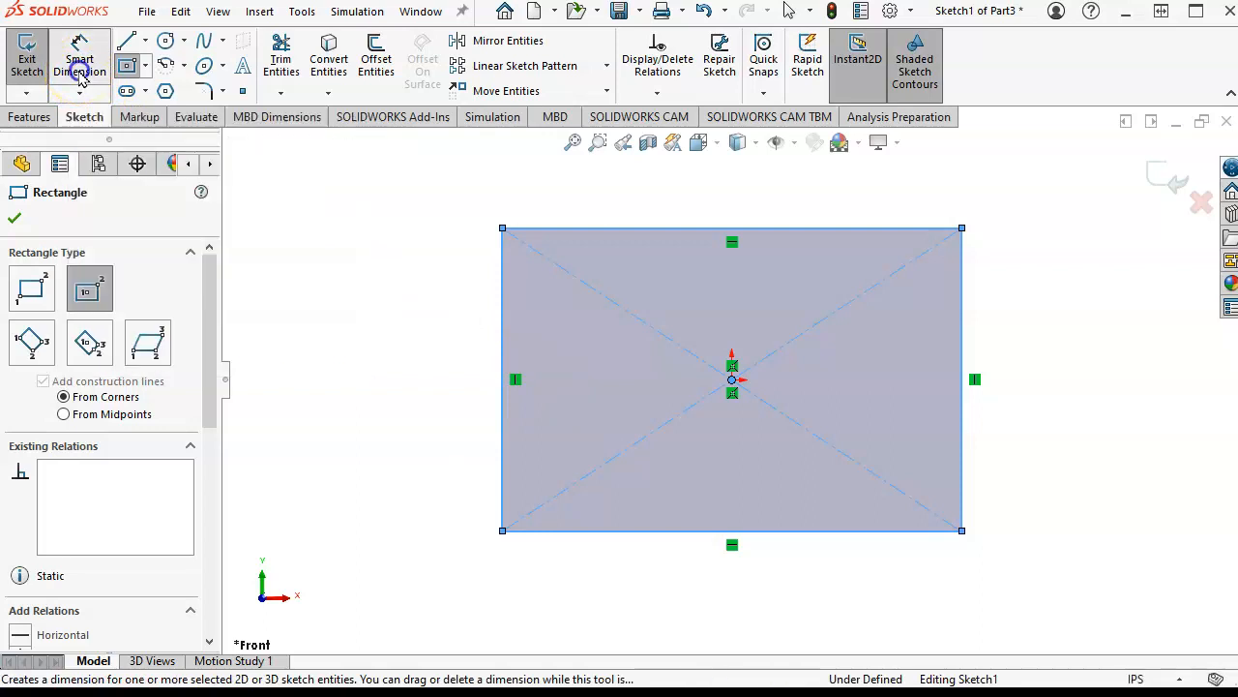
left_click(705, 229)
left_click(706, 207)
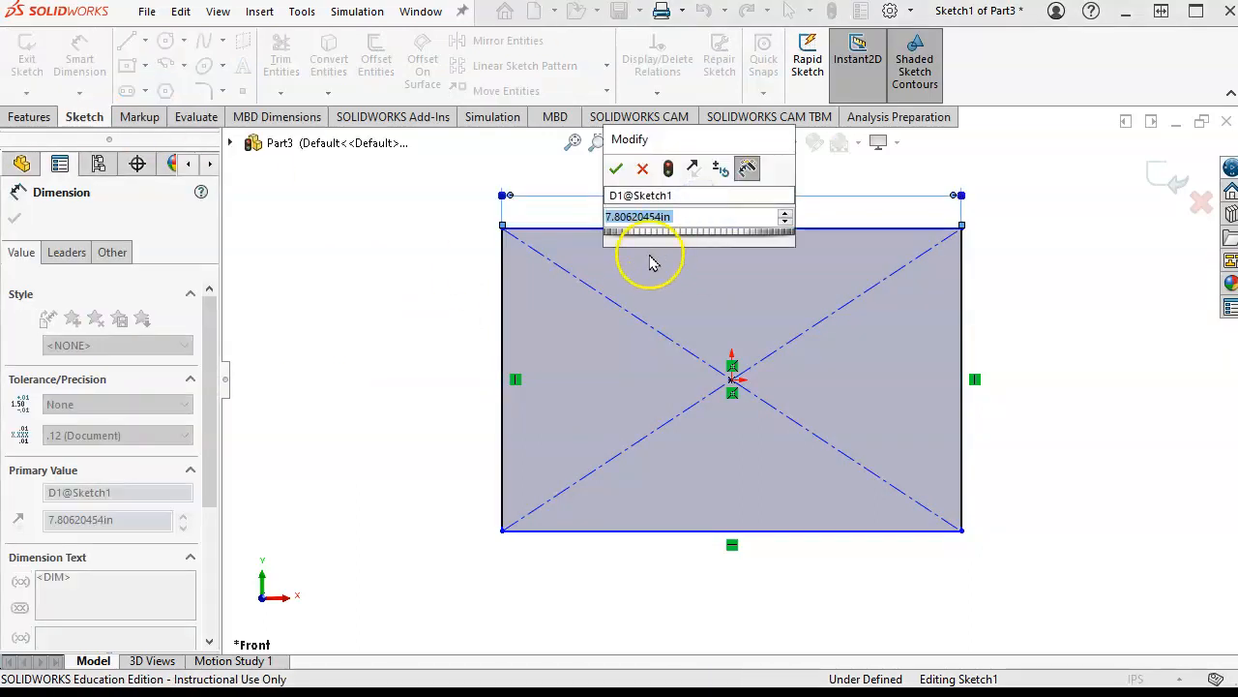
type("6")
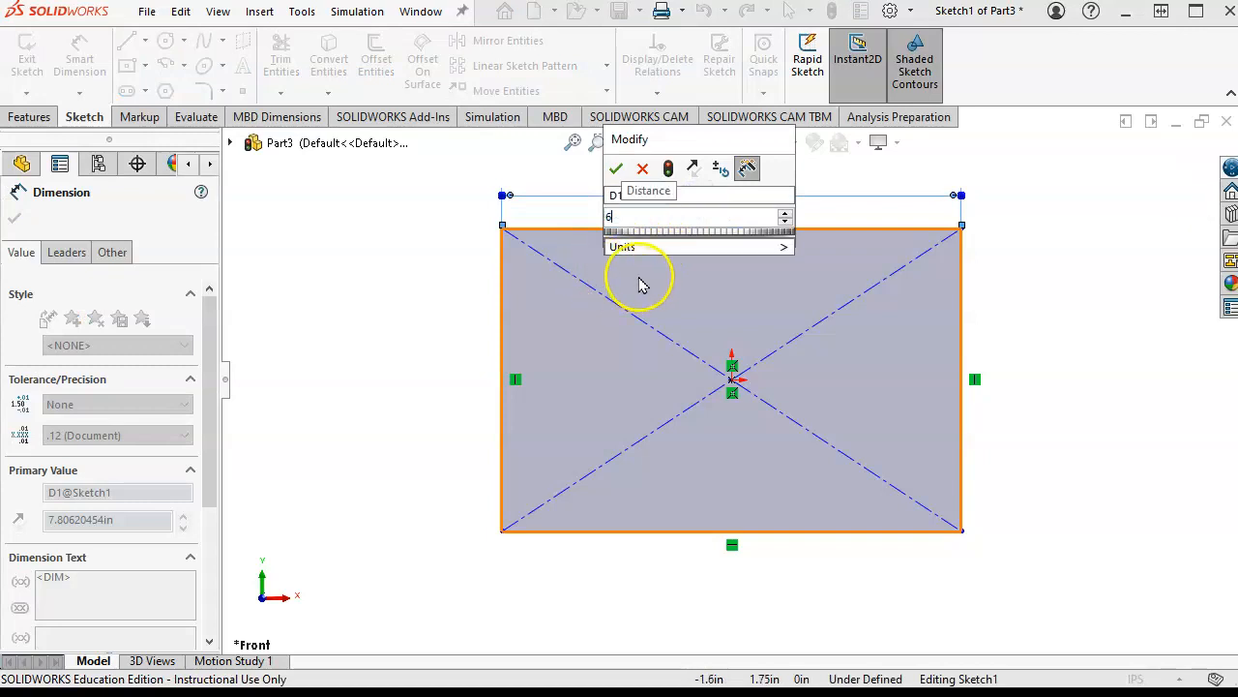
left_click(616, 169)
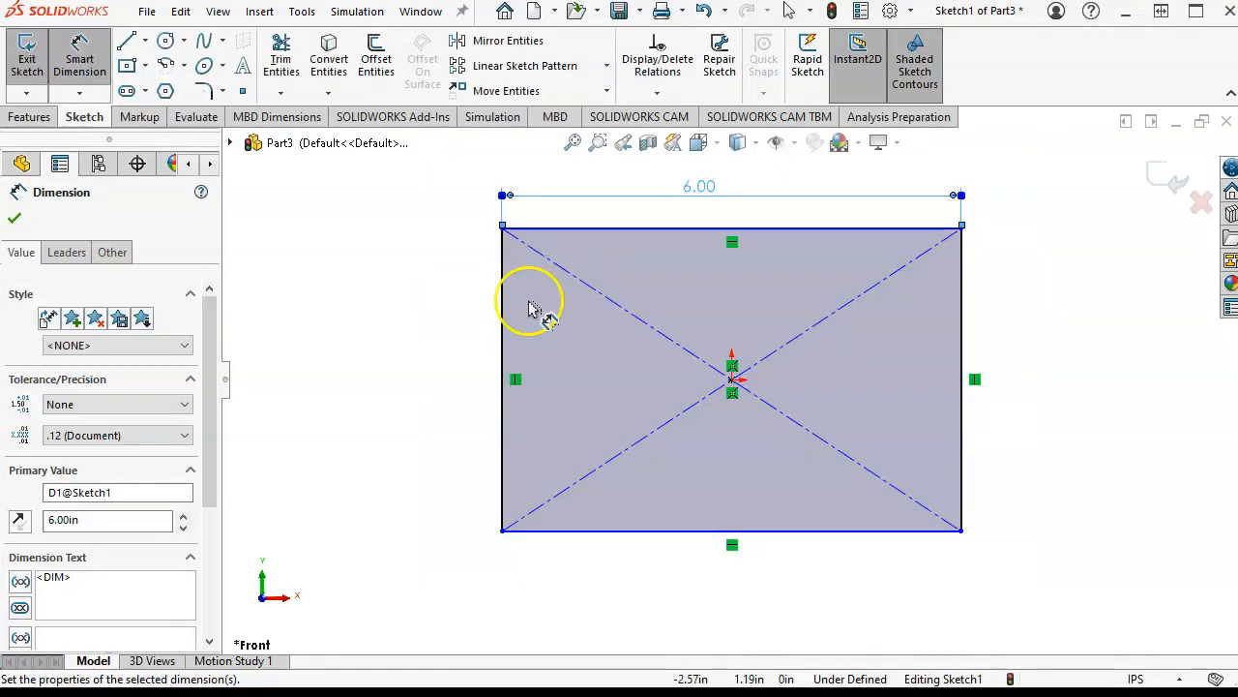
Dimension the rectangle's left edge and set its height to 4.5 in
left_click(503, 347)
left_click(430, 376)
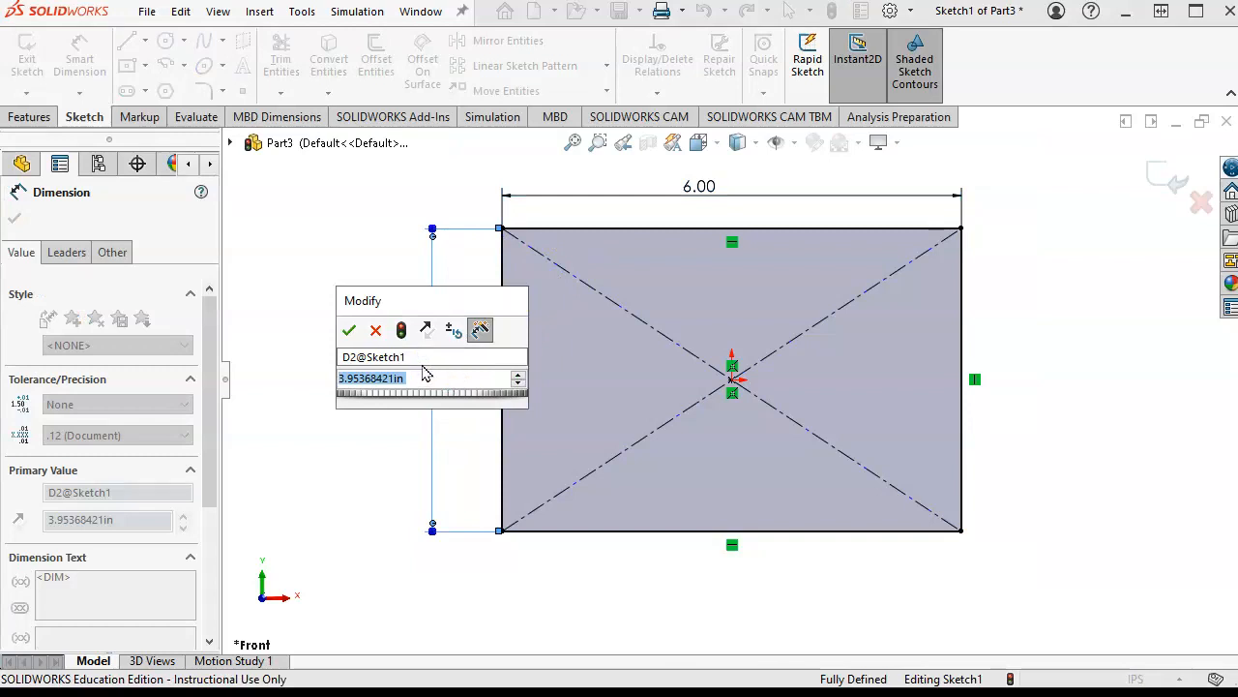
type("4.")
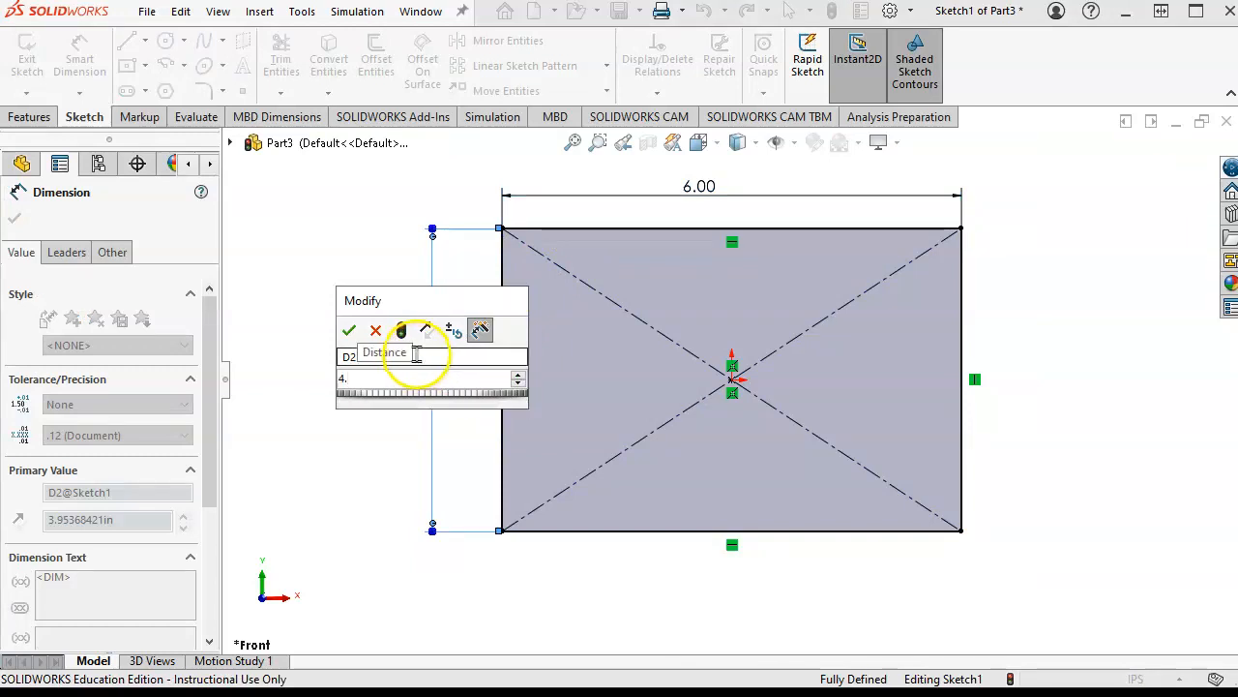
type("5")
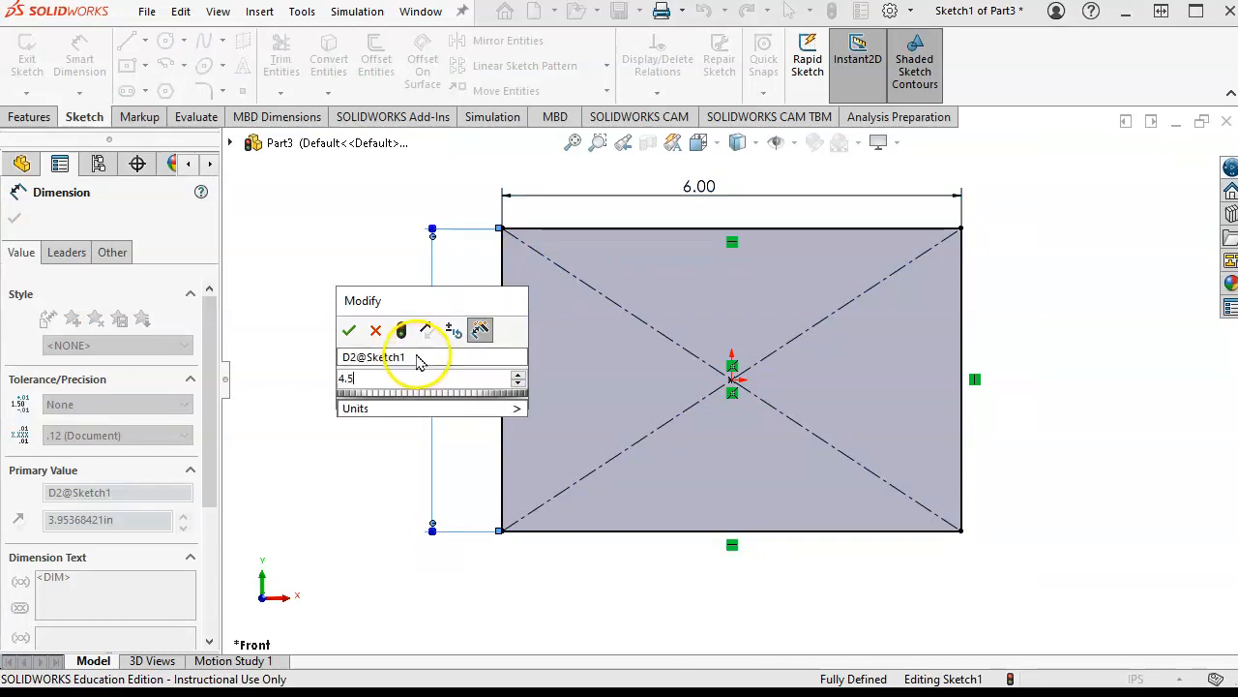
left_click(349, 330)
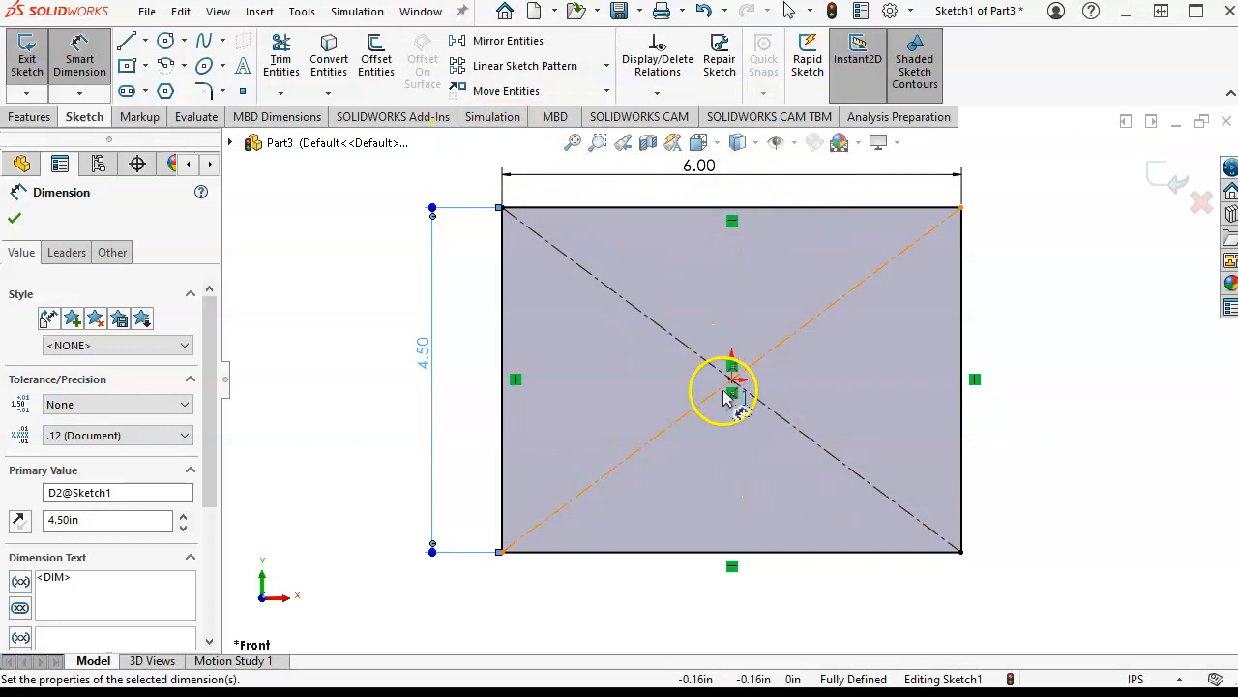
Extrude the rectangle sketch as a blind boss with a depth of 0.25 in
scroll(672, 409, "up", 1)
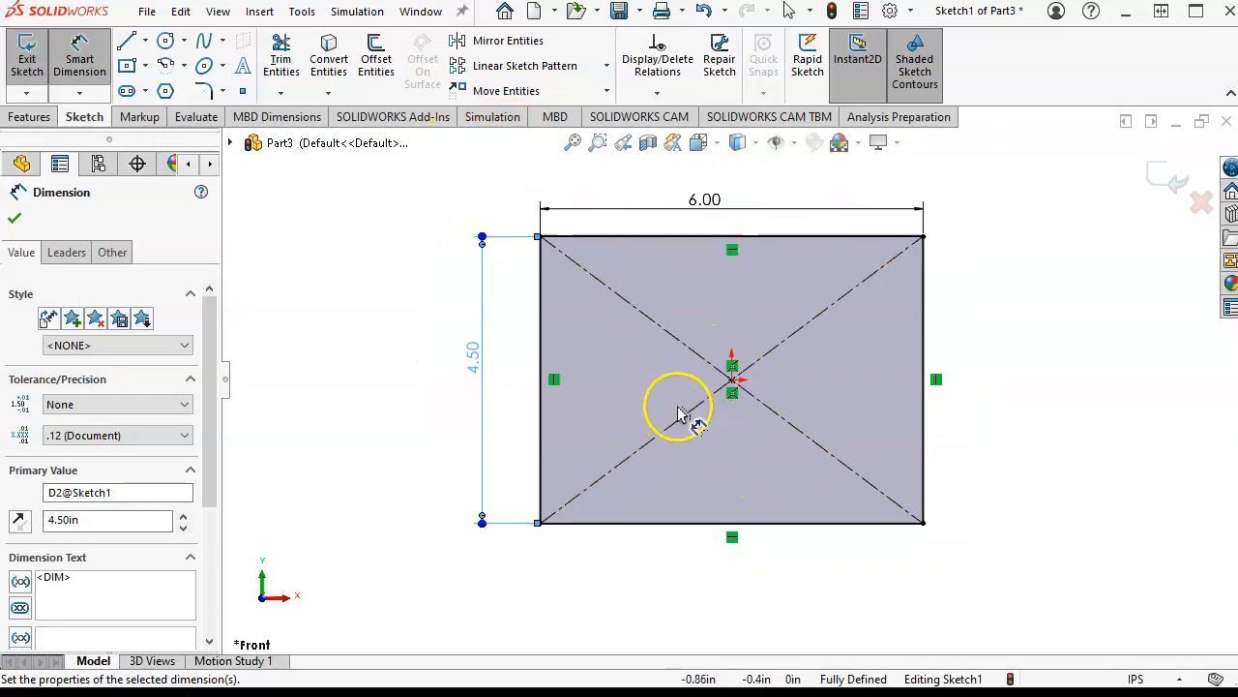
left_click(27, 118)
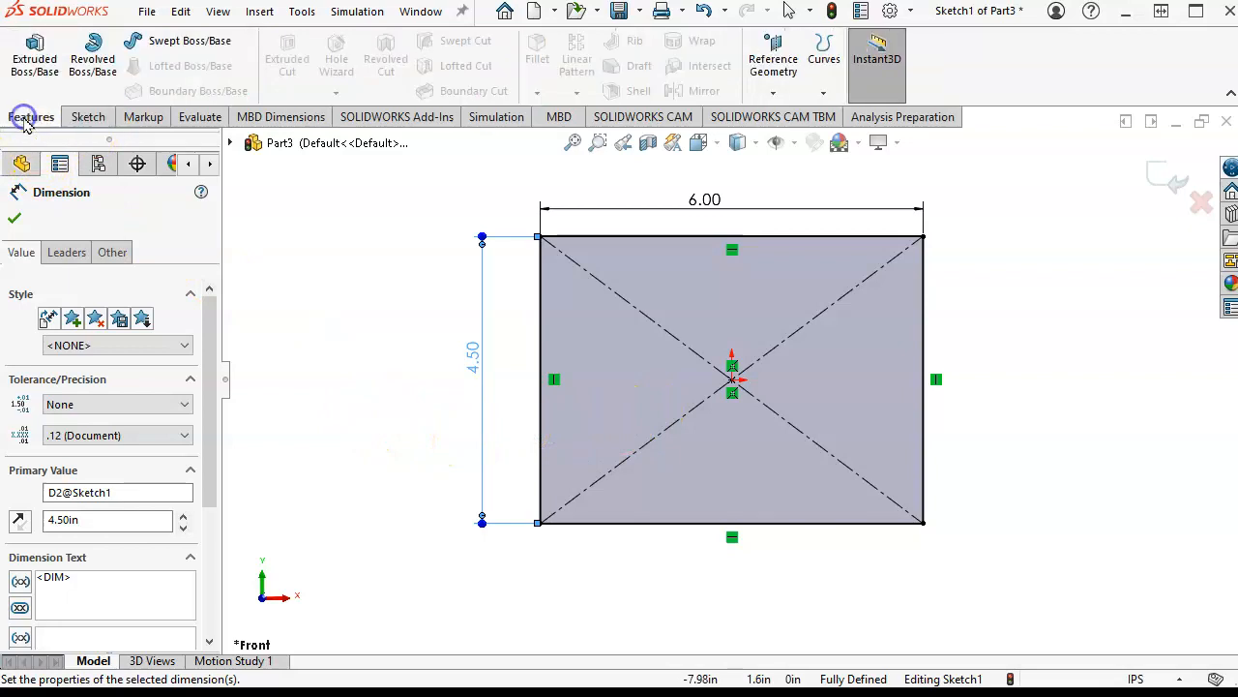
left_click(35, 56)
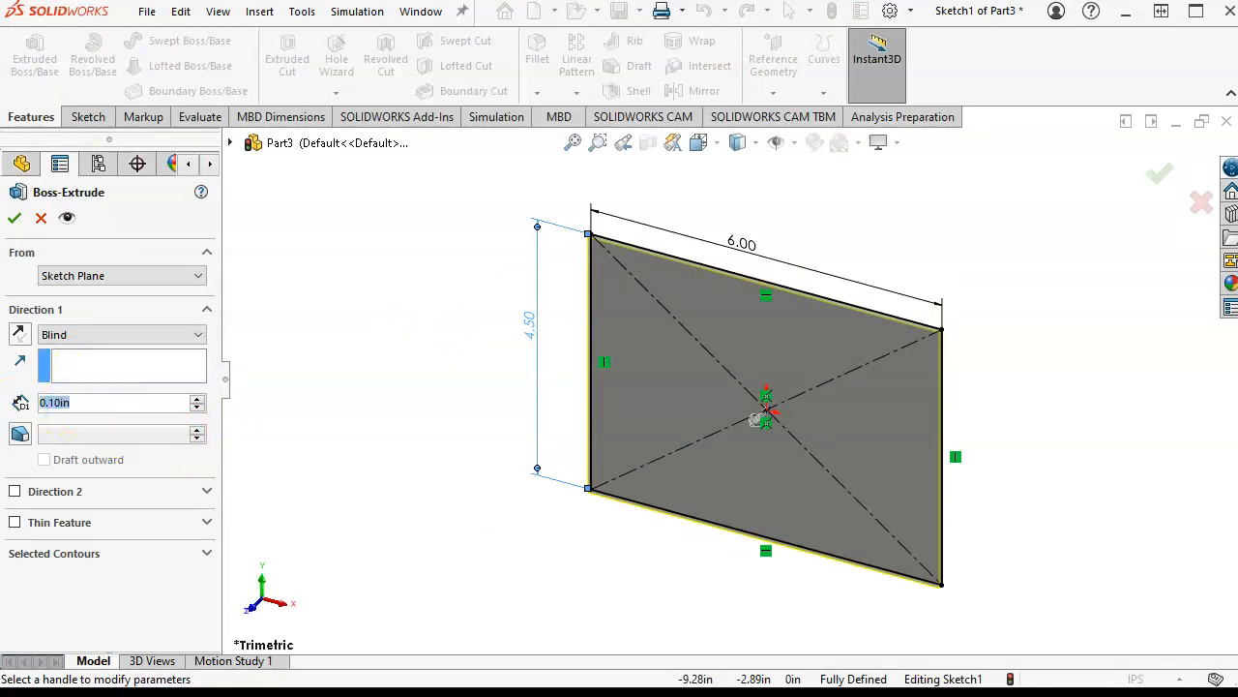
type("25")
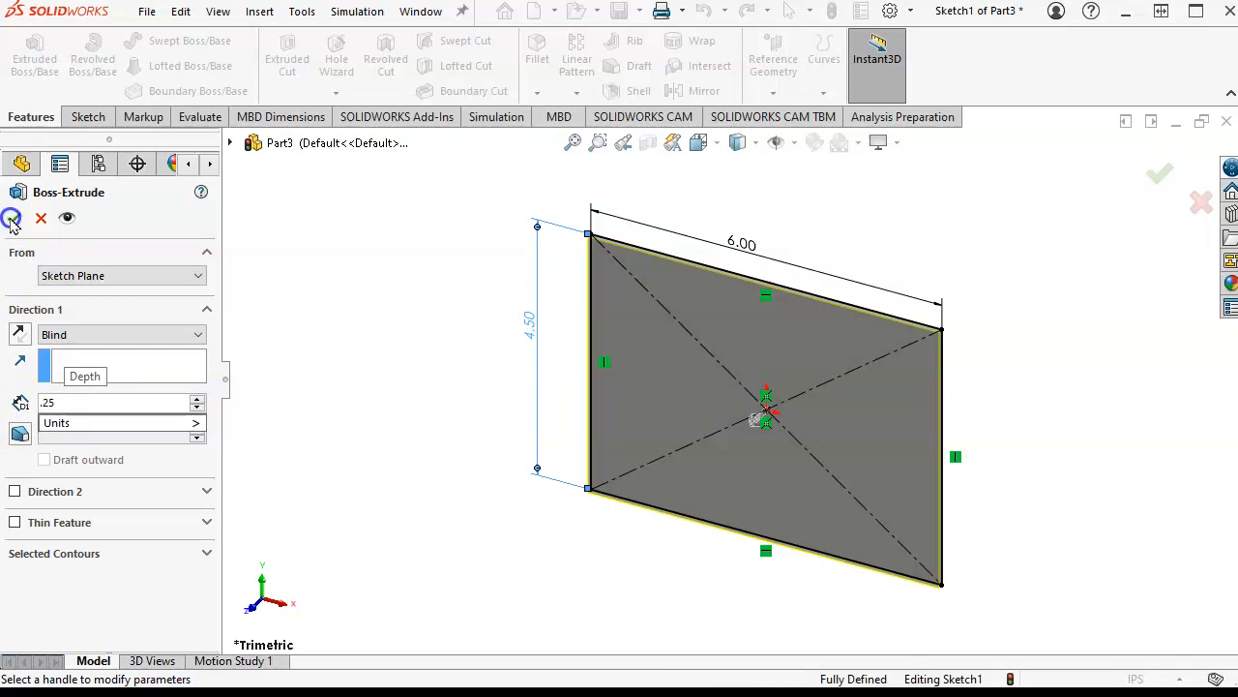
key("Return")
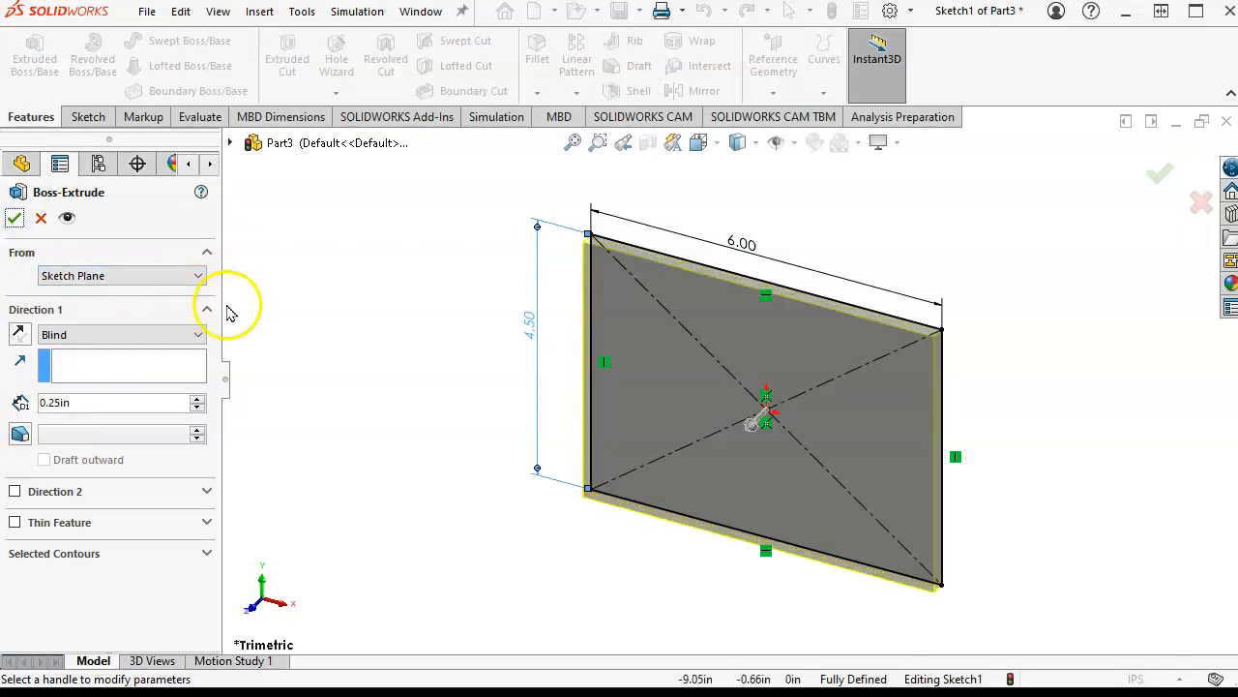
left_click(14, 218)
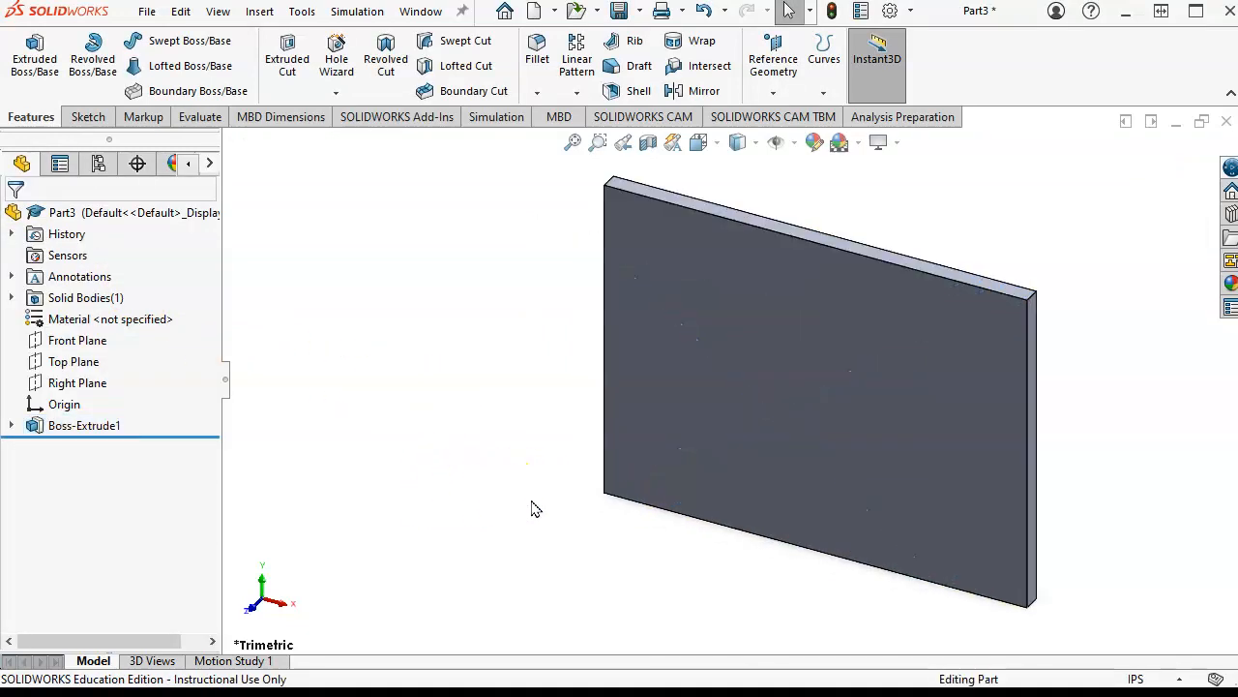
View the extruded plate from the right side and return to the Front view
middle_click_drag(524, 508, 561, 478)
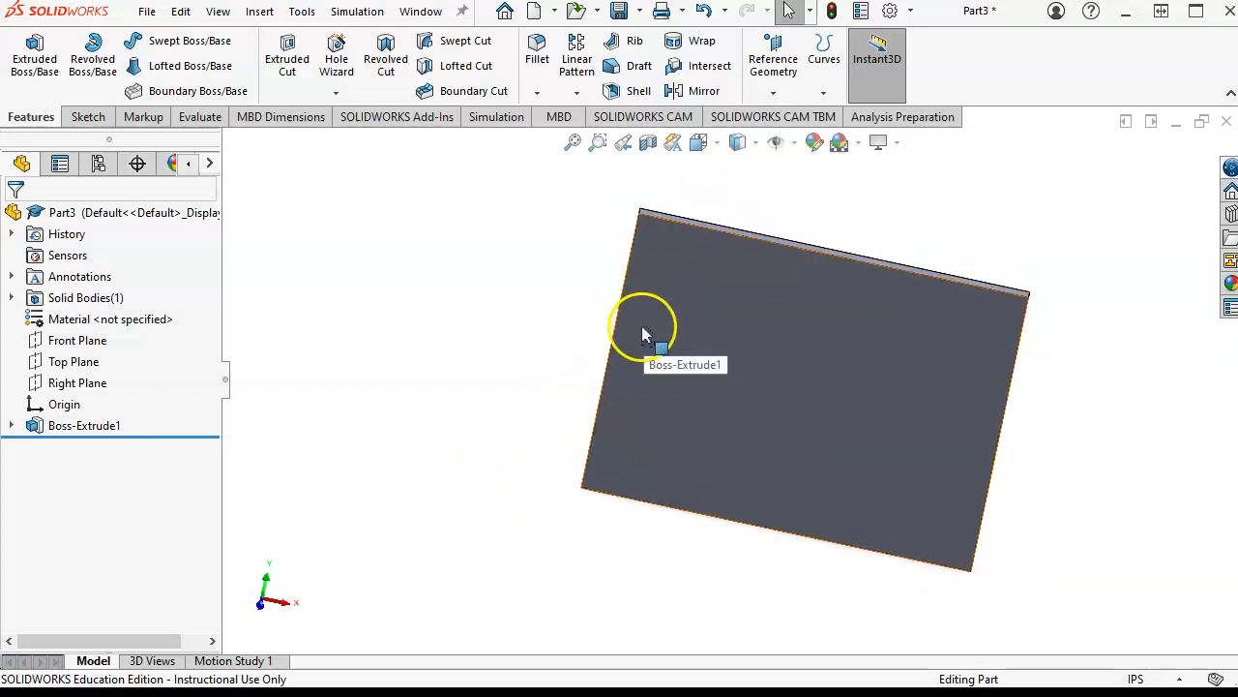
key("ctrl+4")
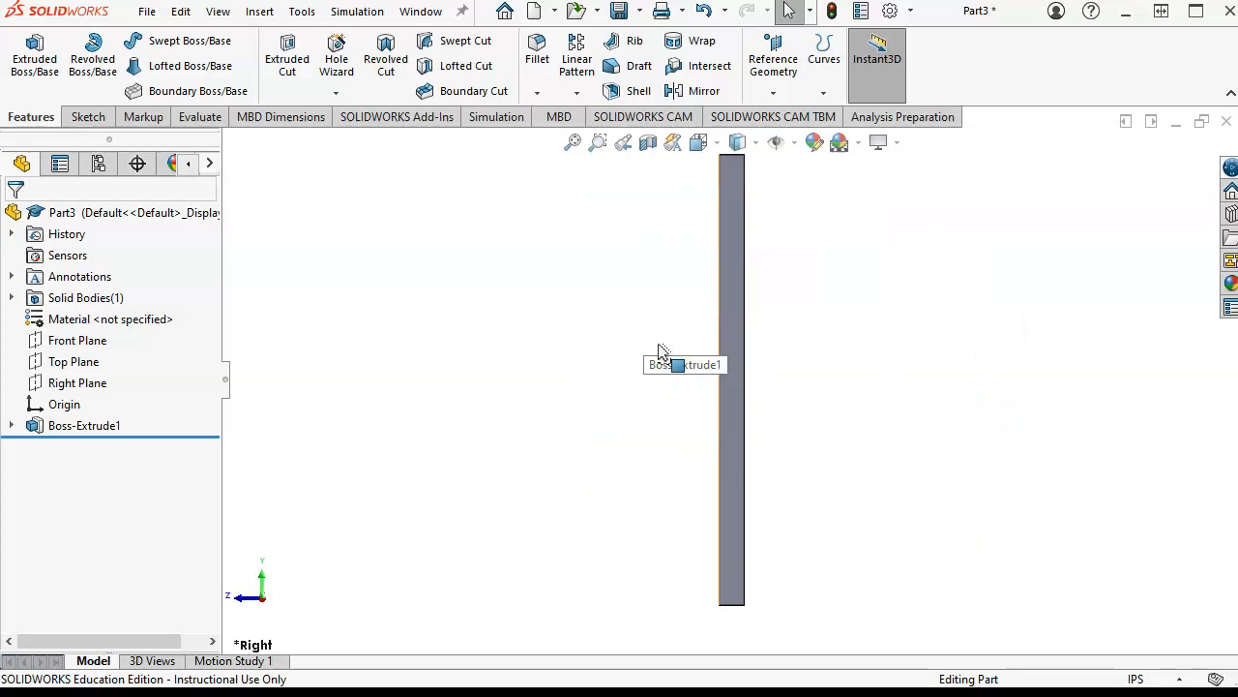
key("ctrl+1")
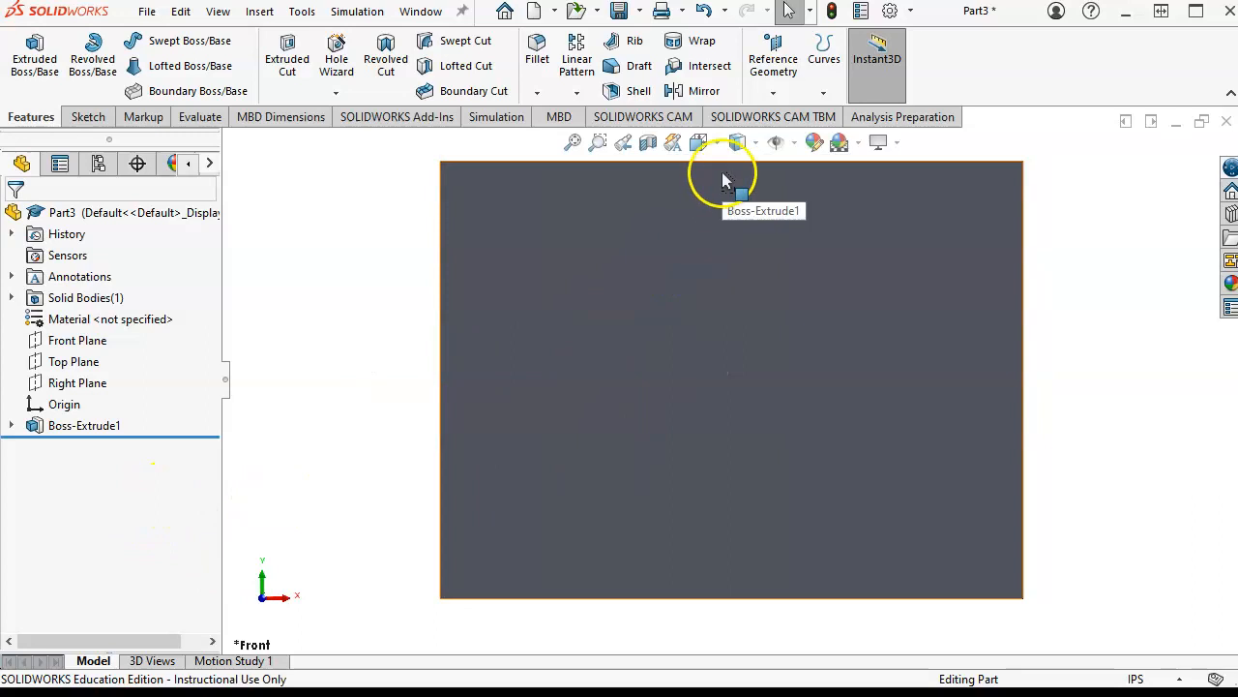
left_click(698, 143)
left_click(568, 424)
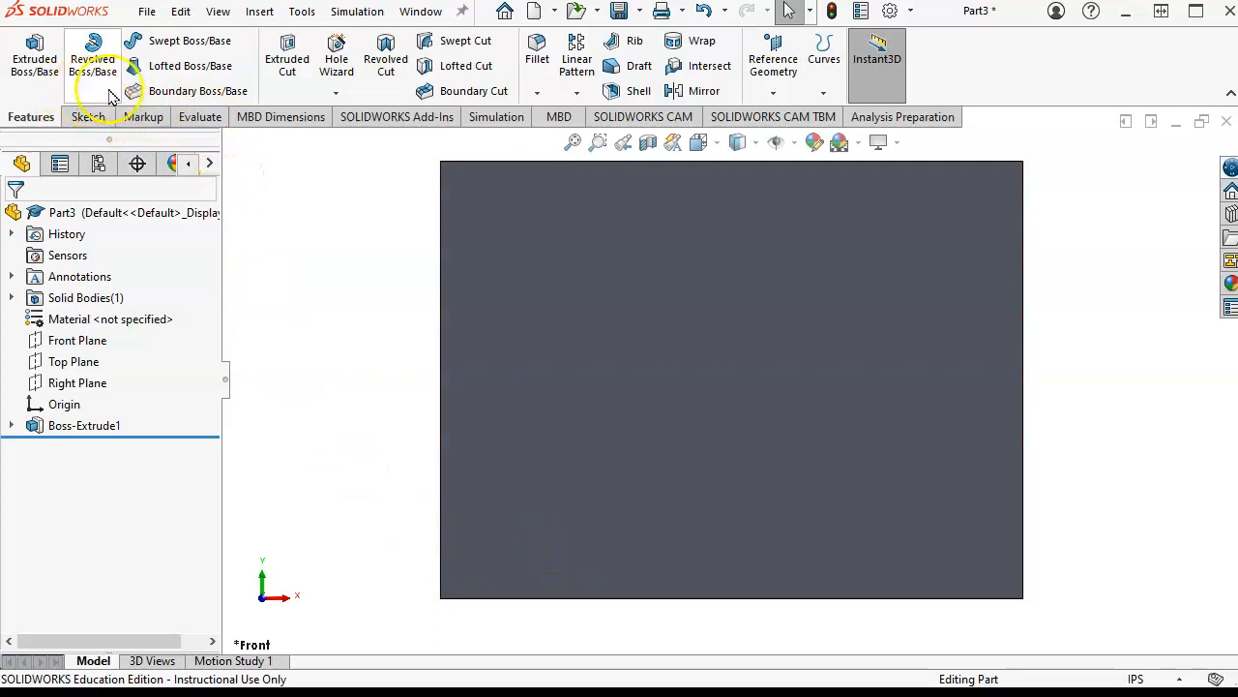
left_click(77, 116)
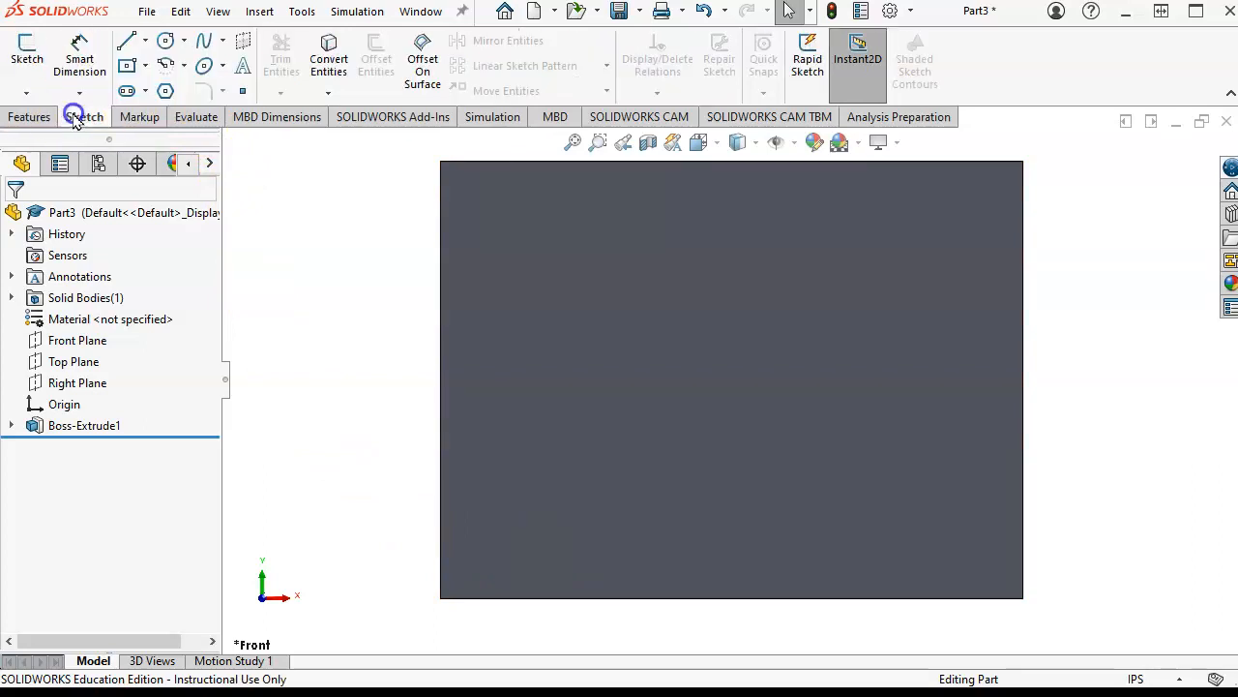
left_click(147, 68)
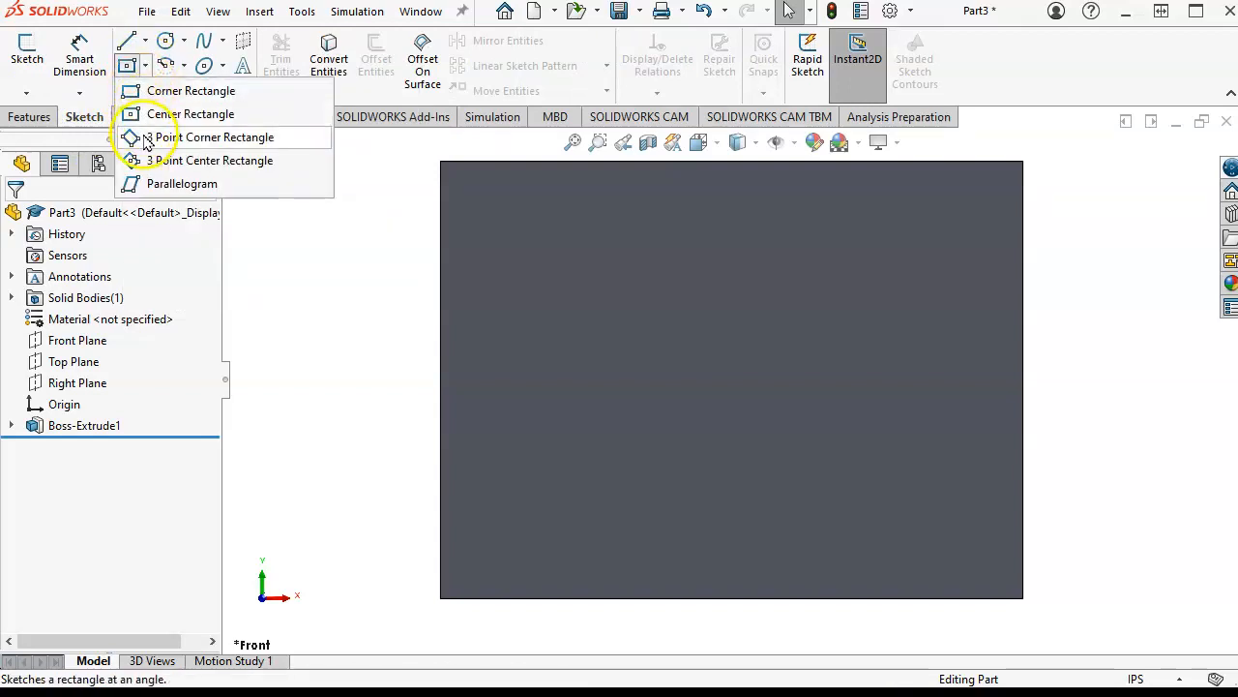
left_click(127, 90)
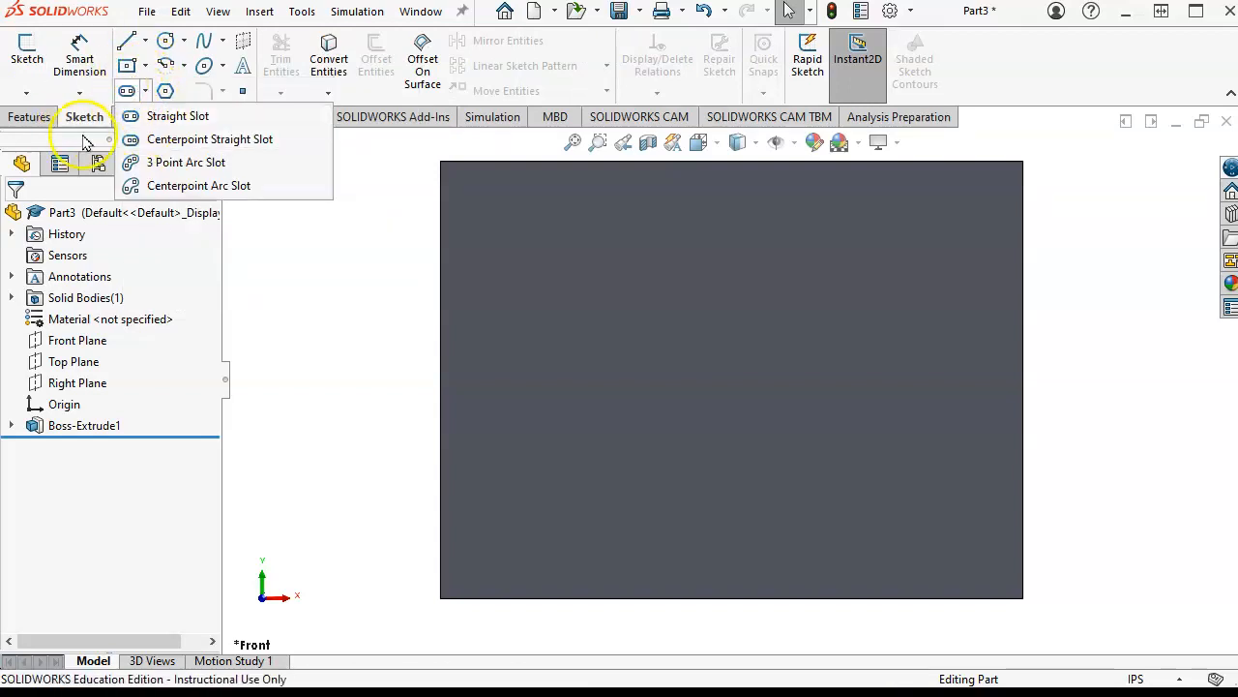
left_click(324, 269)
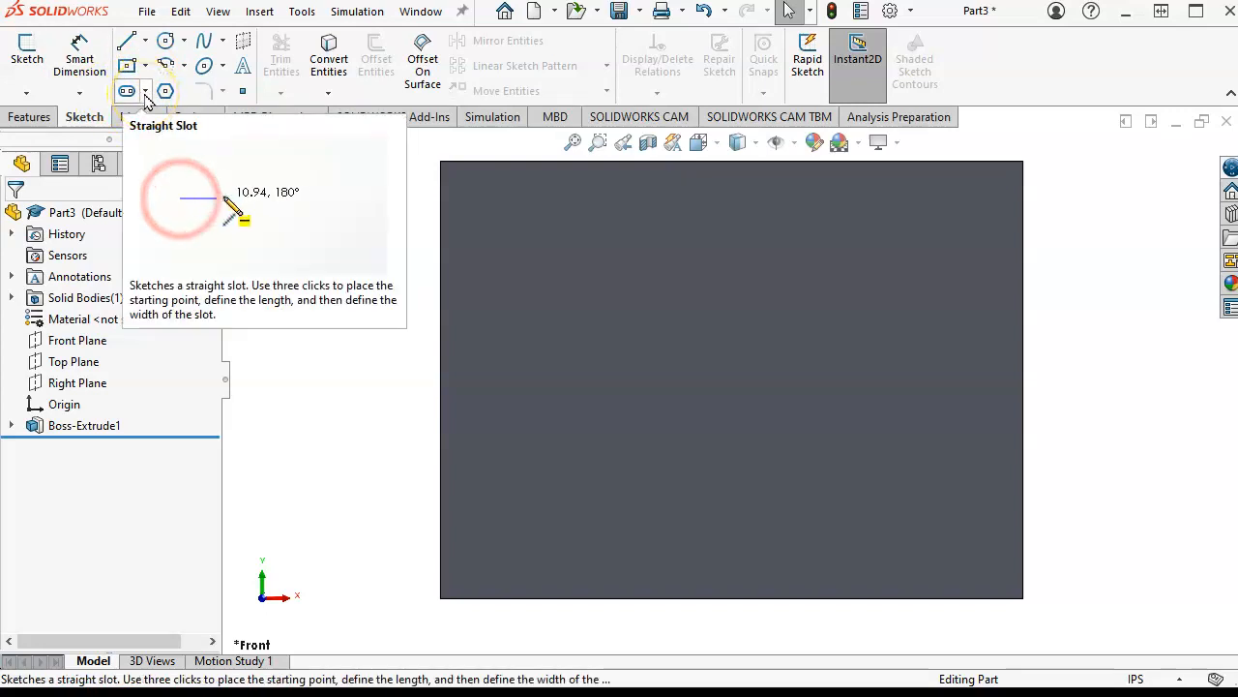
Sketch a horizontal straight slot about 1.65 in between centers and 0.36 in wide on the plate's front face near its lower-left corner
left_click(145, 92)
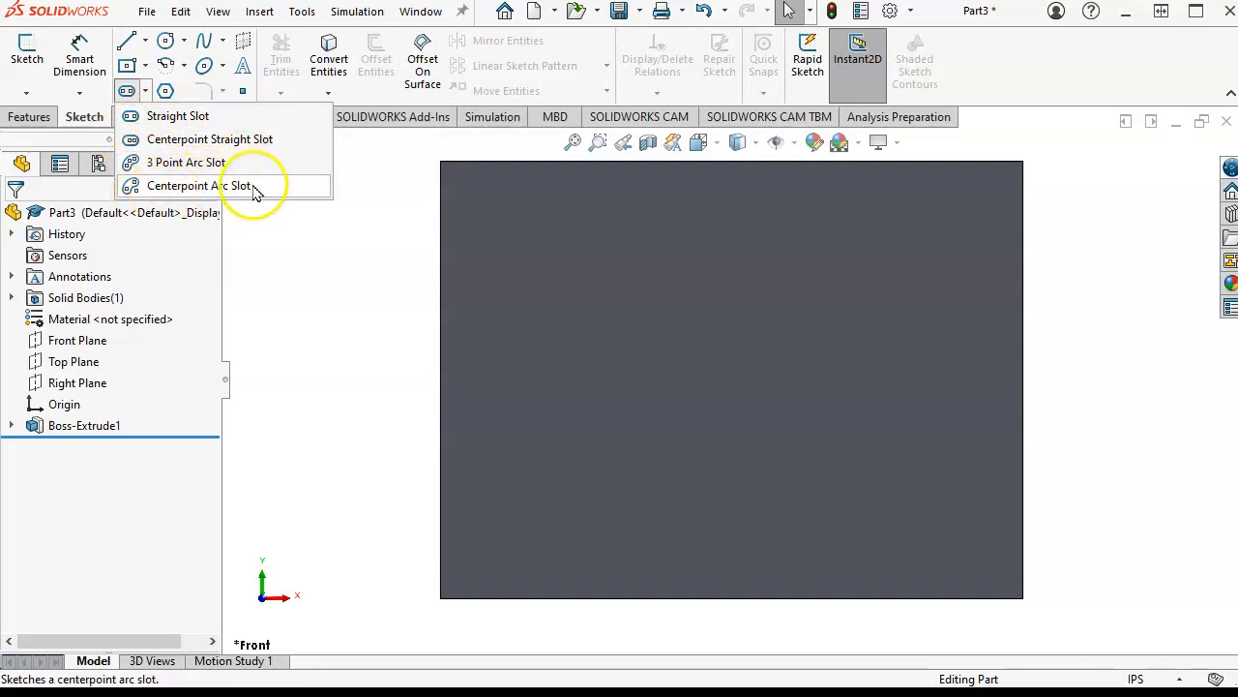
left_click(160, 117)
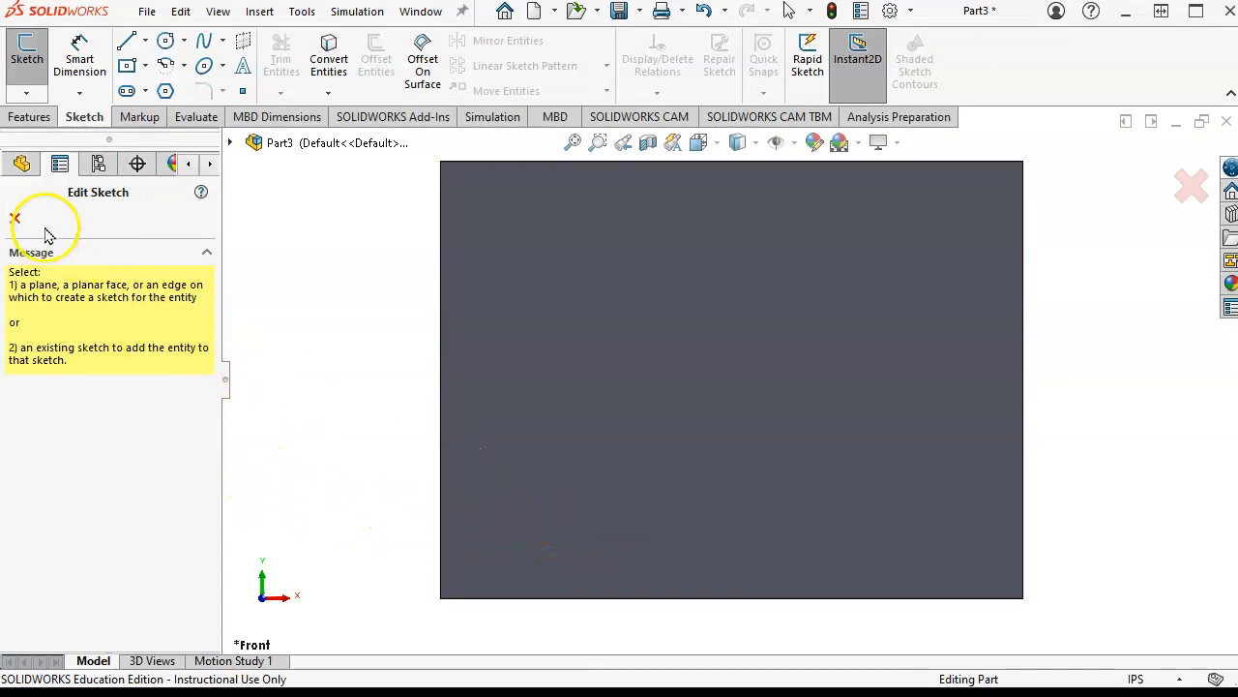
left_click(560, 505)
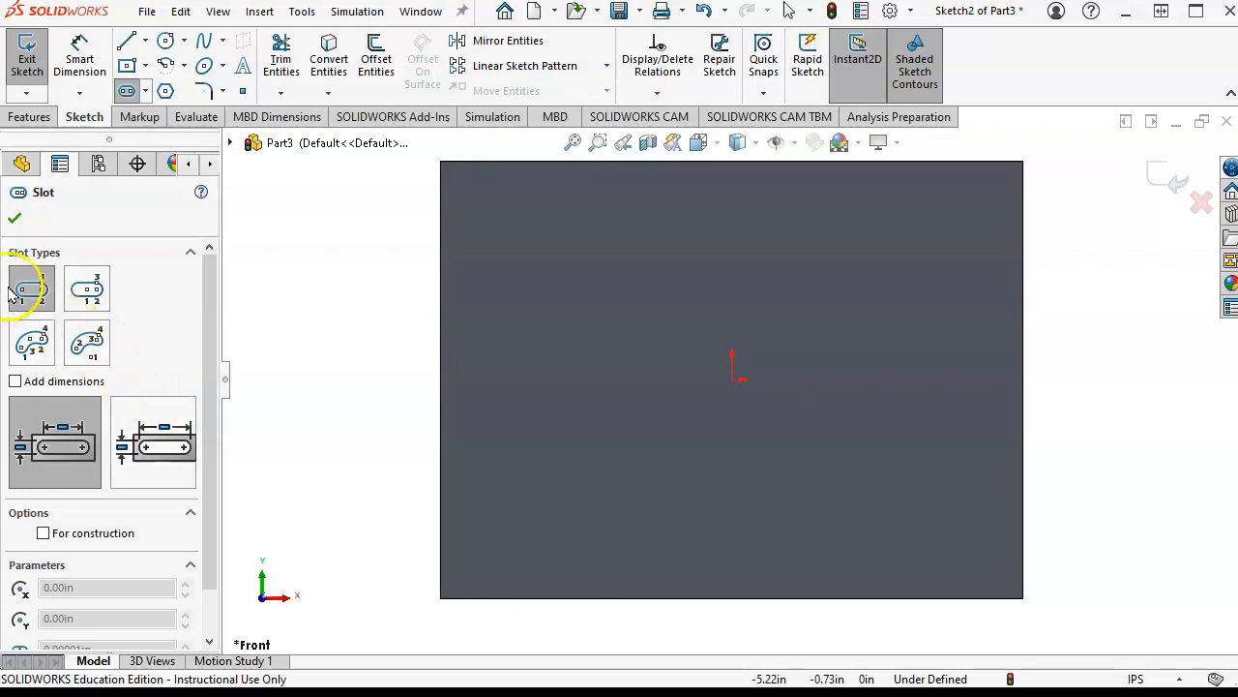
left_click(37, 300)
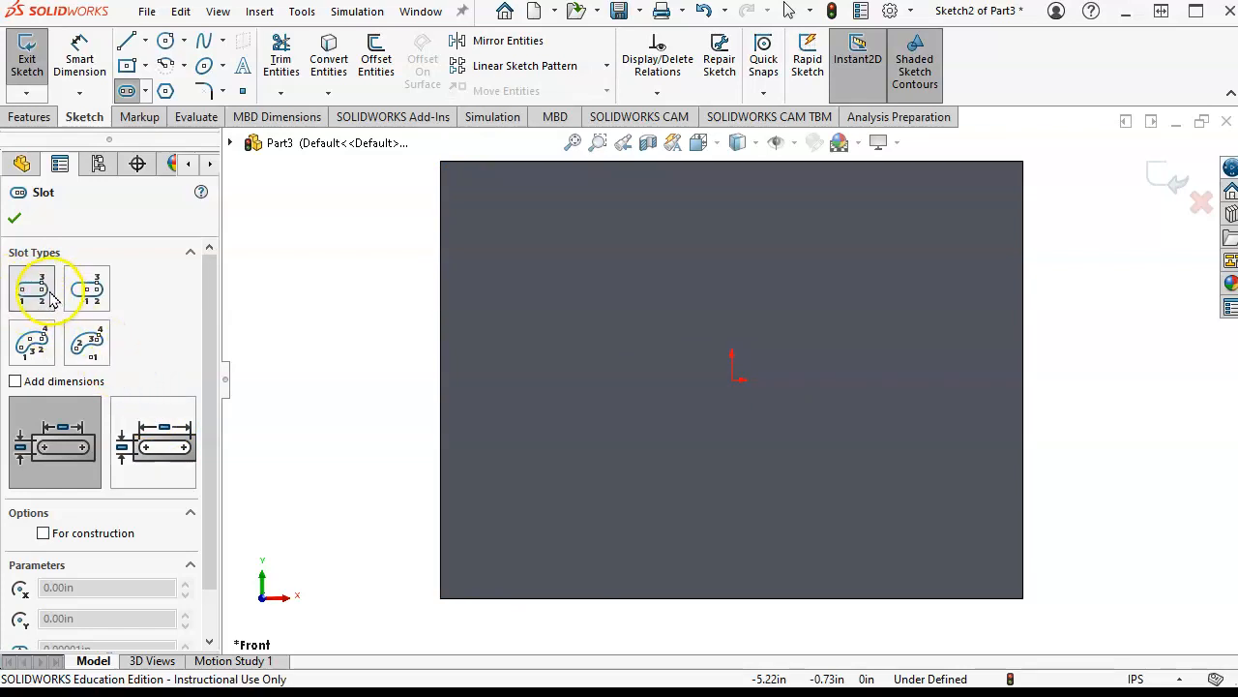
left_click(529, 504)
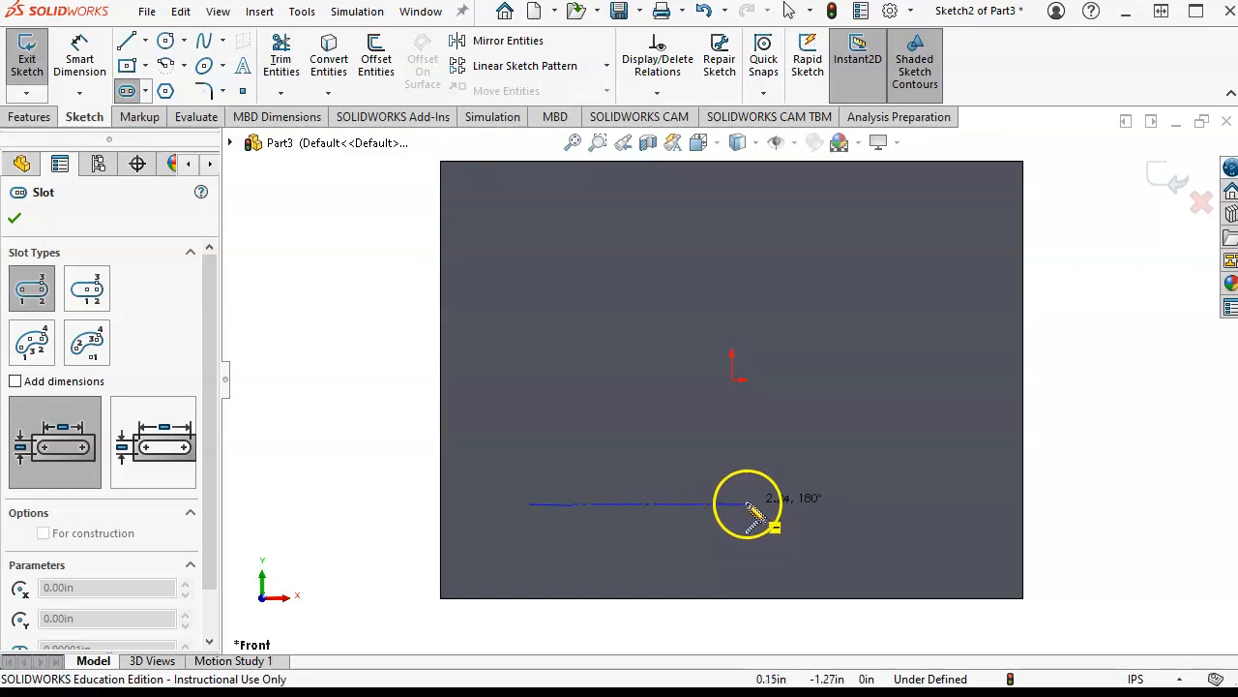
left_click(691, 504)
left_click(672, 484)
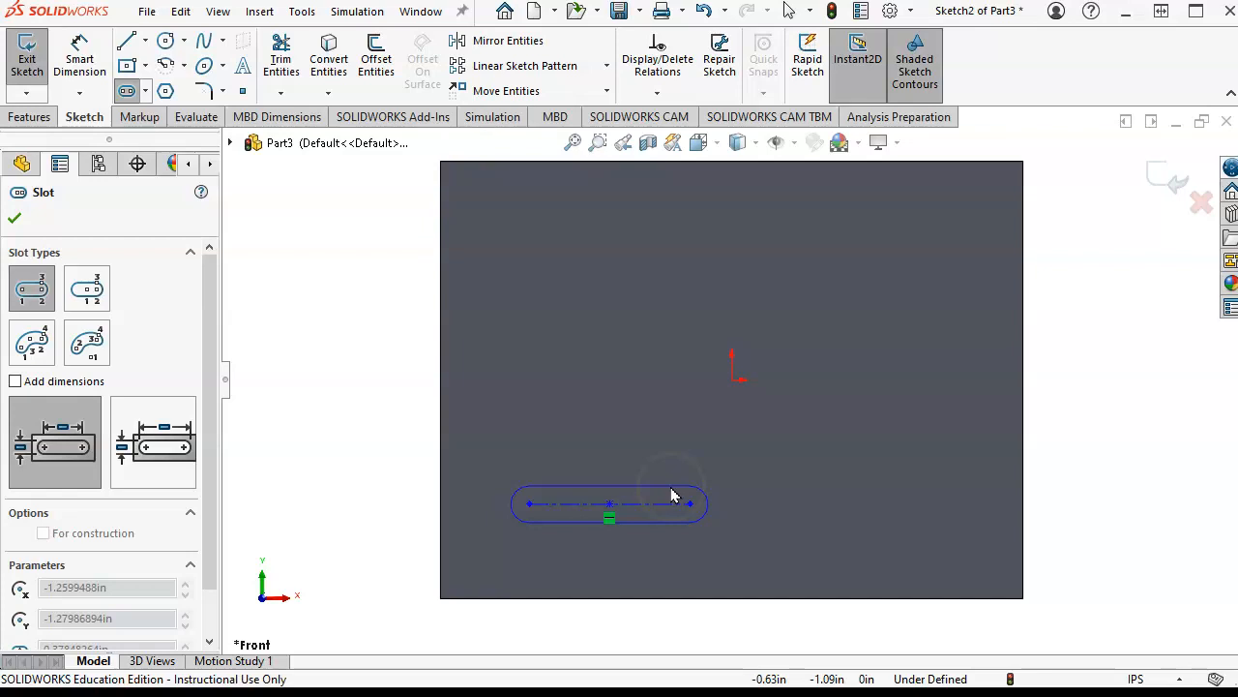
left_click(671, 487)
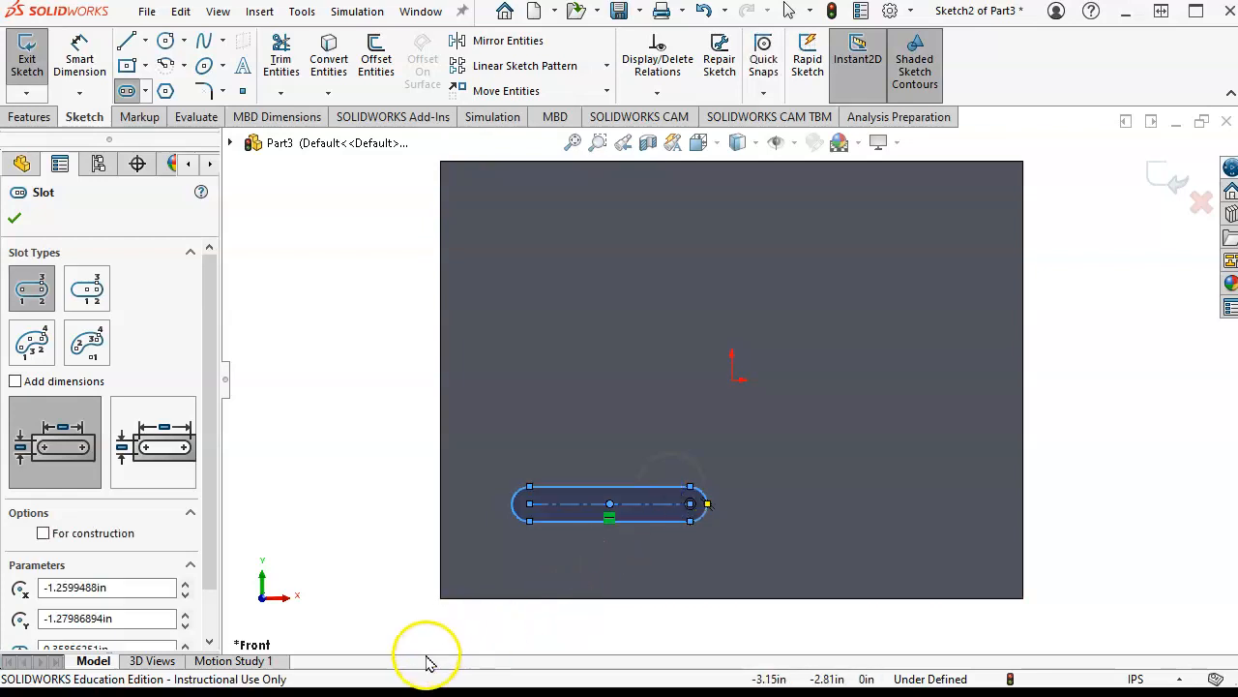
scroll(571, 542, "down", 1)
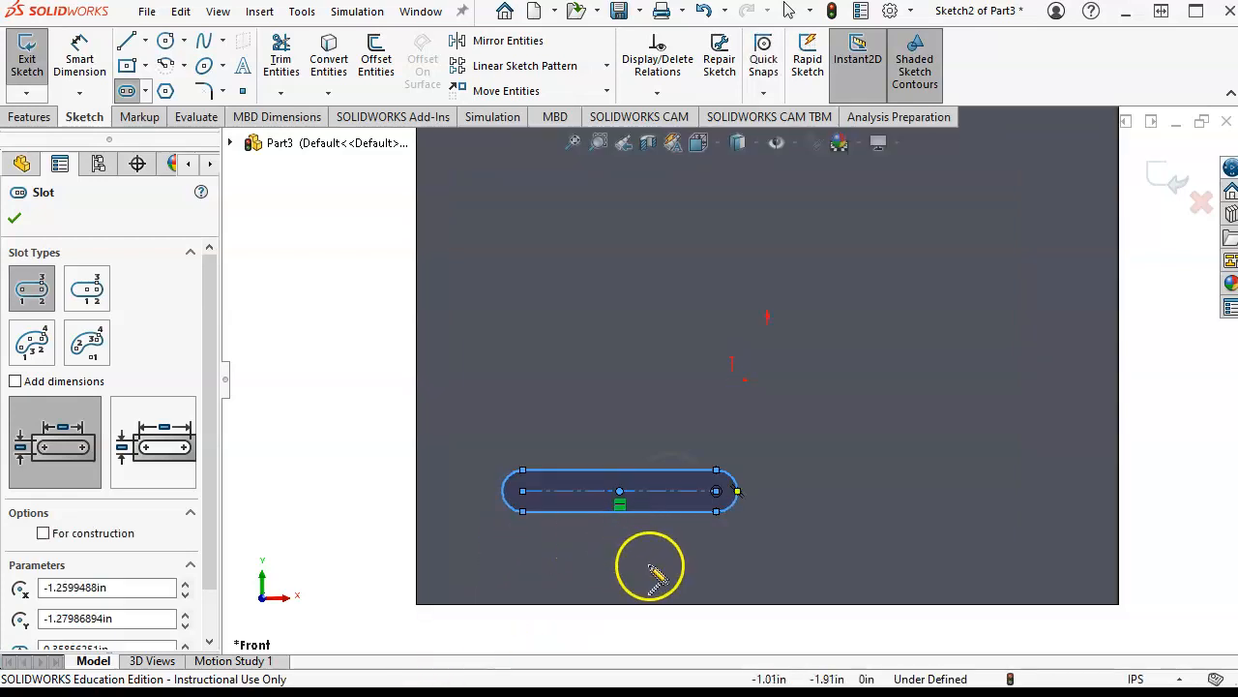
scroll(649, 571, "up", 1)
left_click(390, 472)
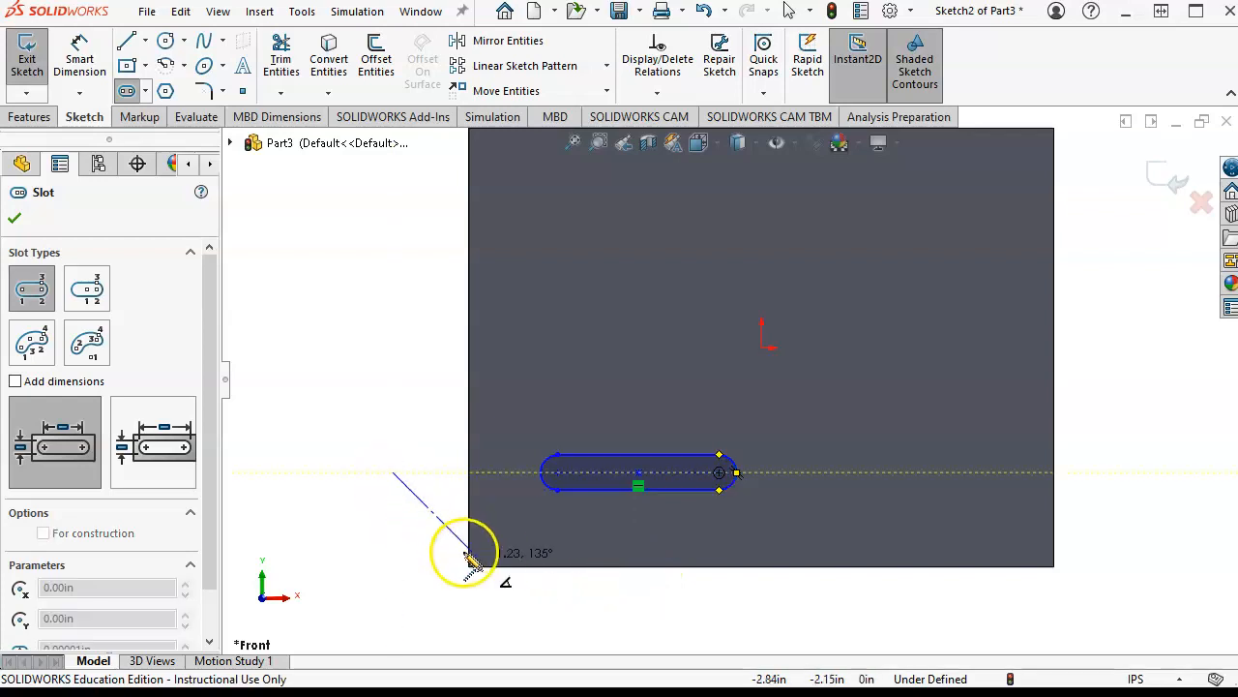
key("Escape")
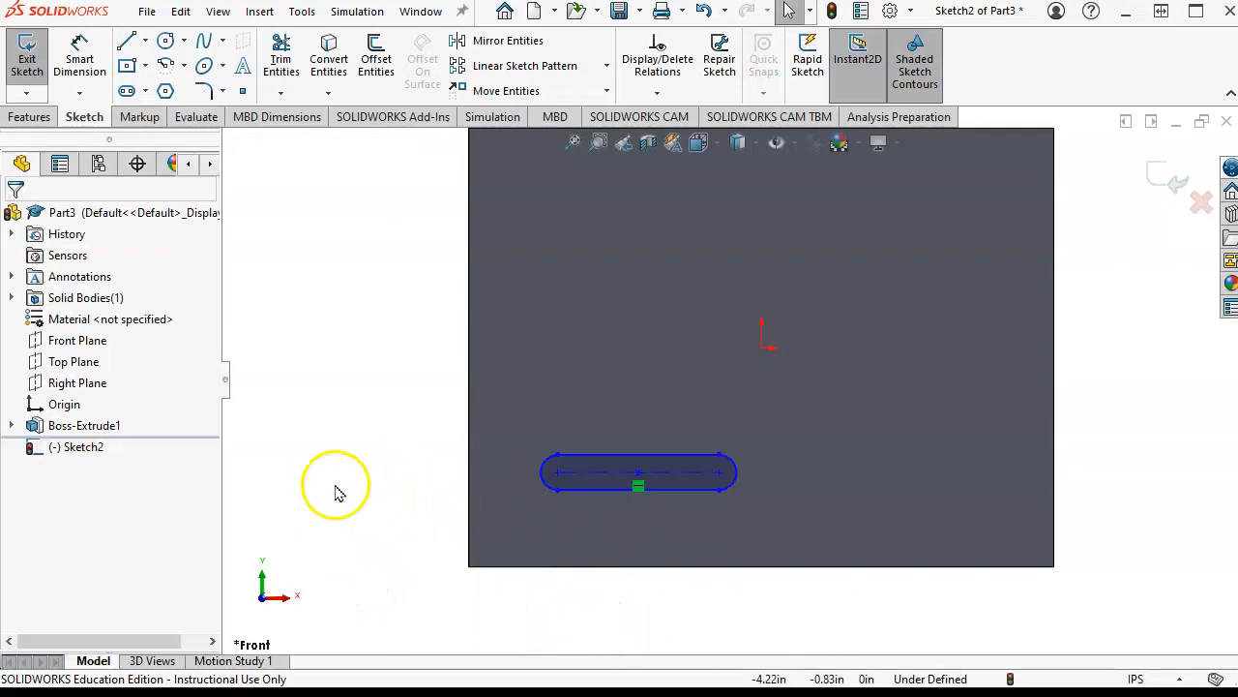
Switch the display style to Hidden Lines Removed and fit the whole plate in view
left_click(757, 150)
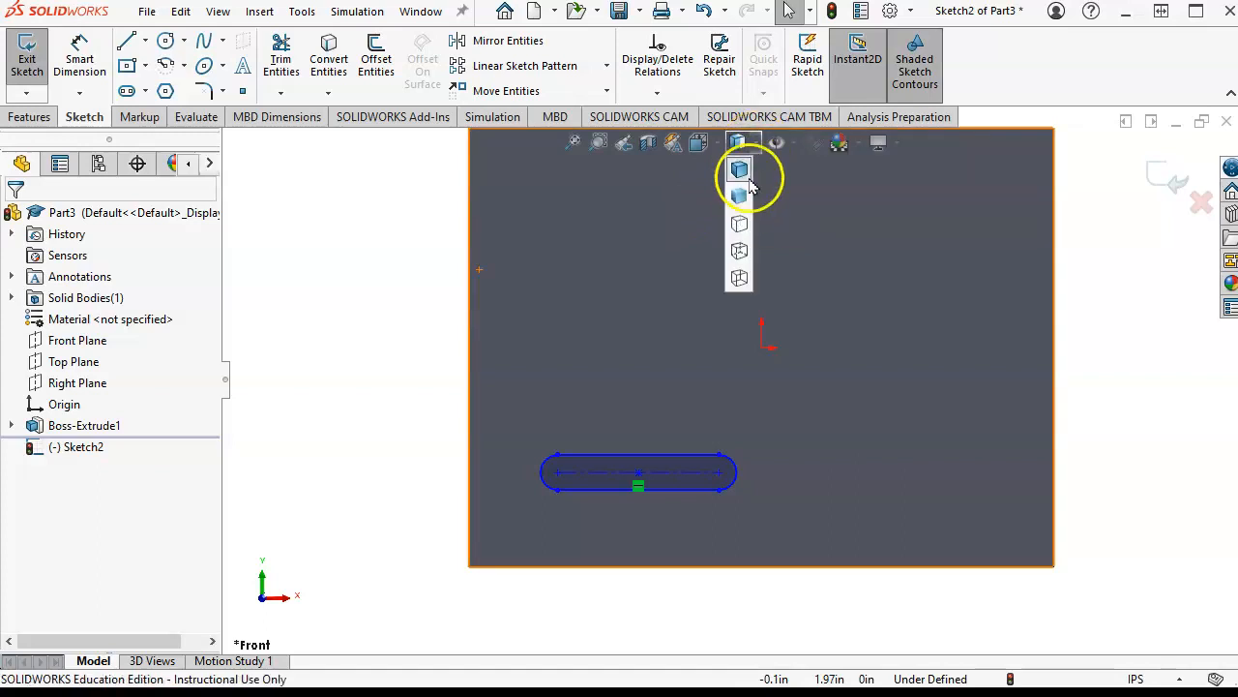
left_click(741, 227)
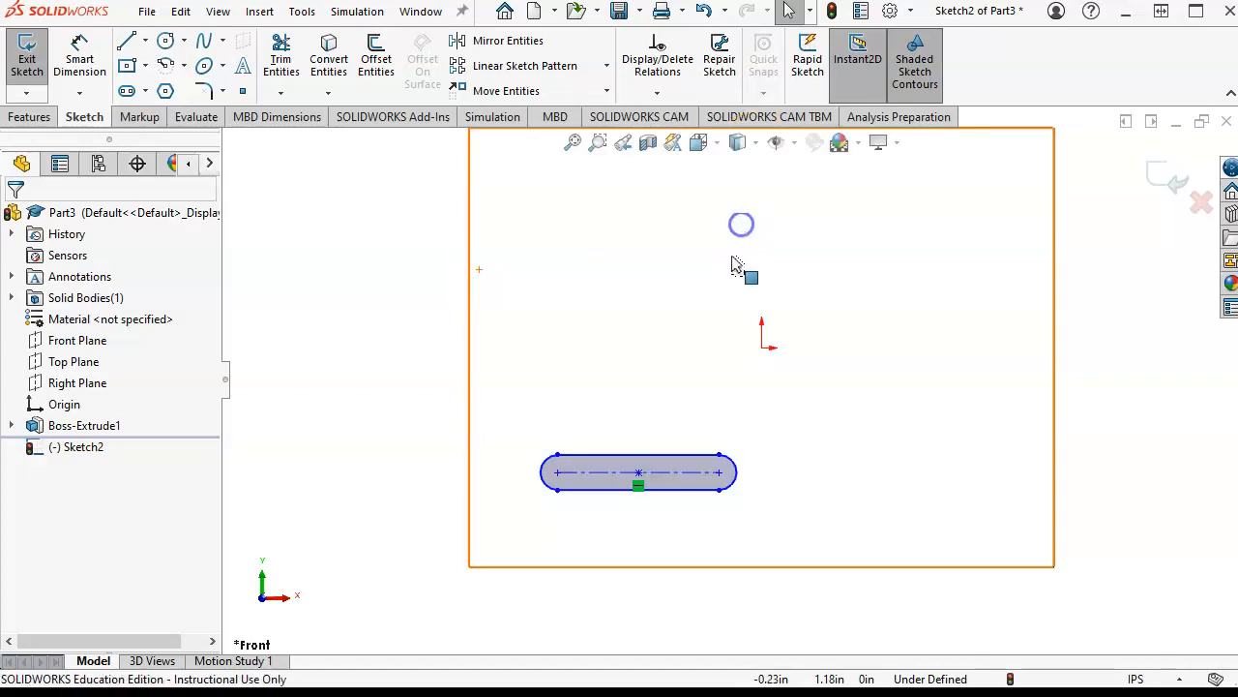
key("z")
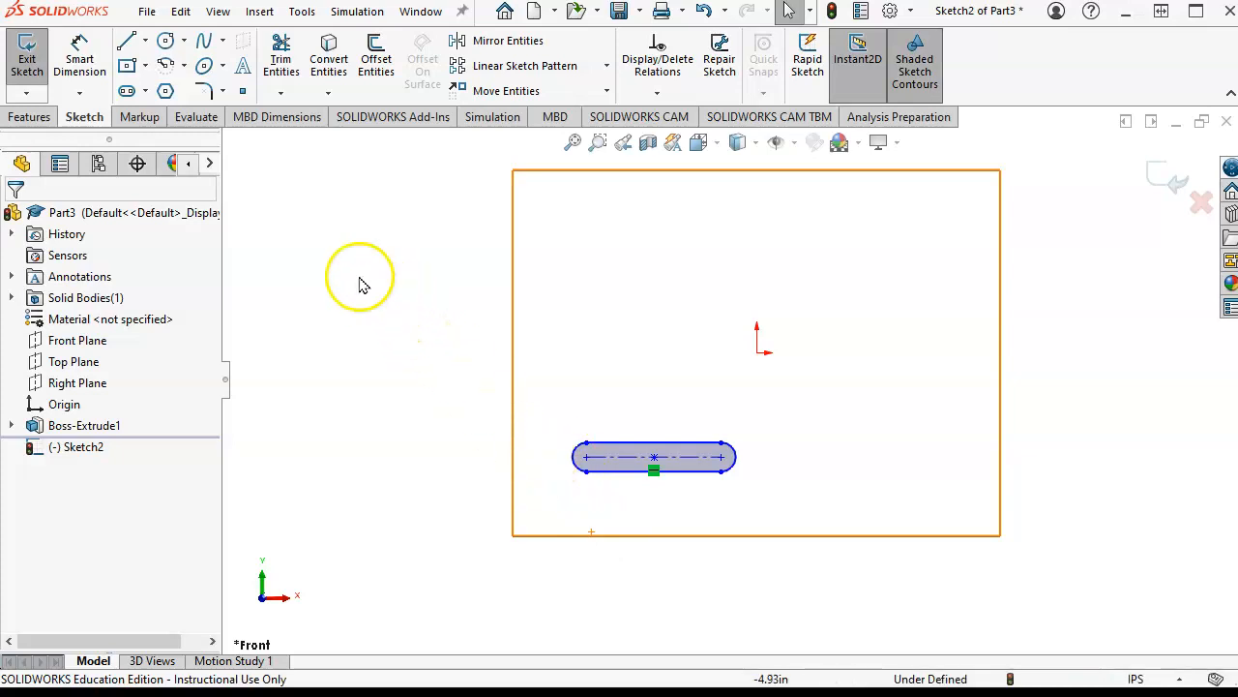
Dimension the slot's width between its two straight sides and set it to 0.25 in
left_click(80, 60)
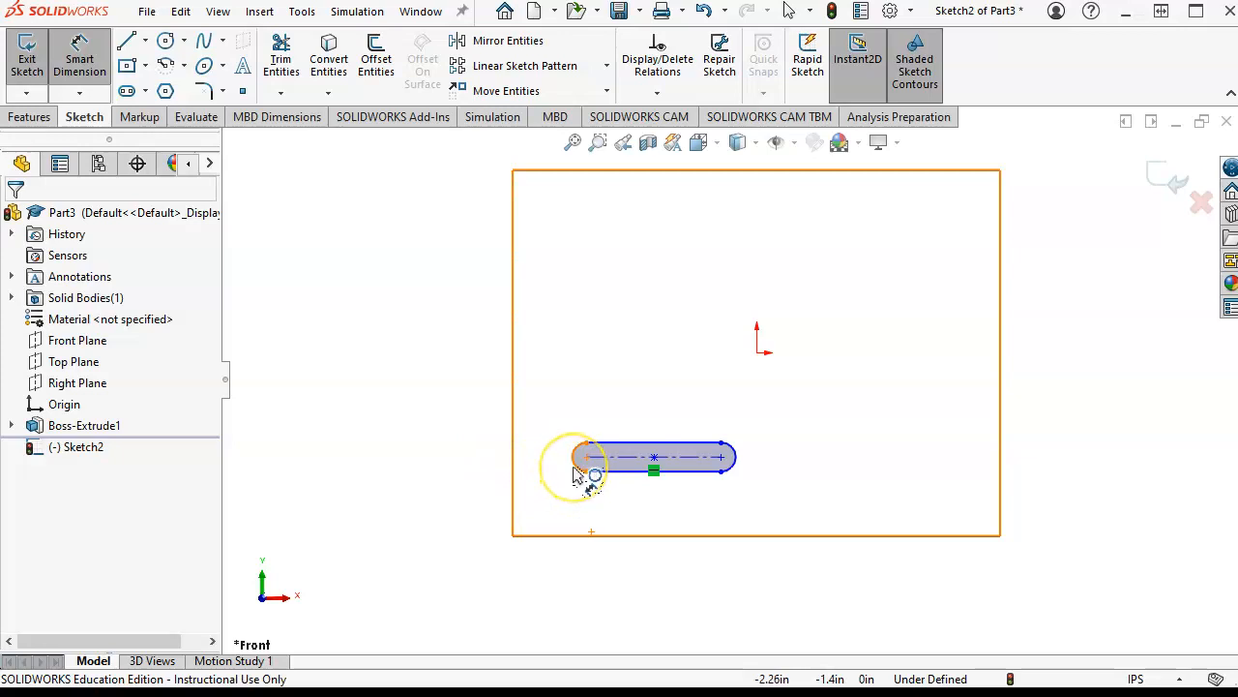
left_click(613, 455)
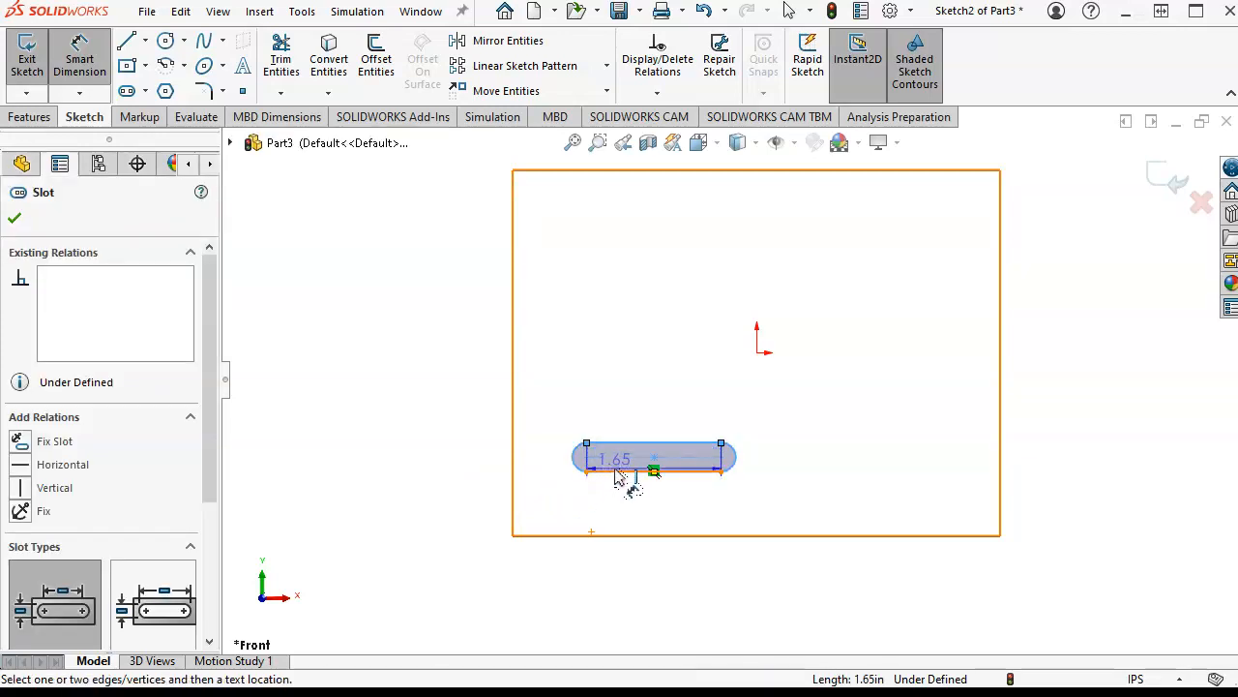
left_click_drag(603, 472, 393, 464)
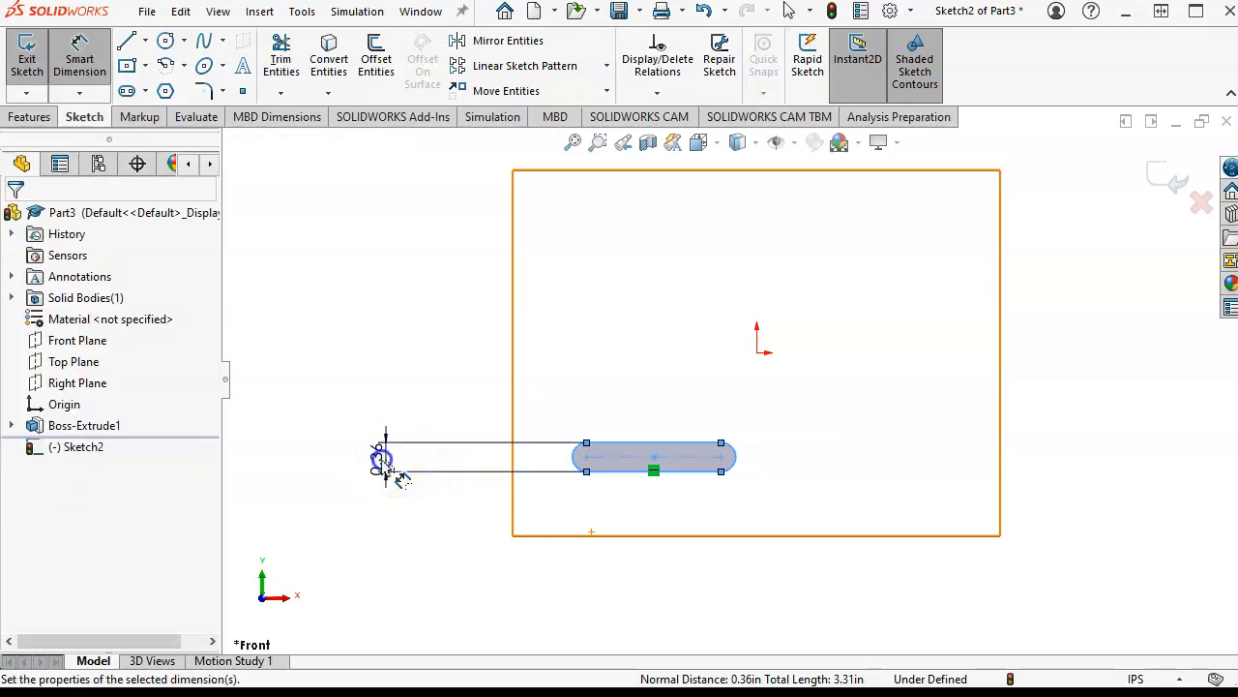
type(".25")
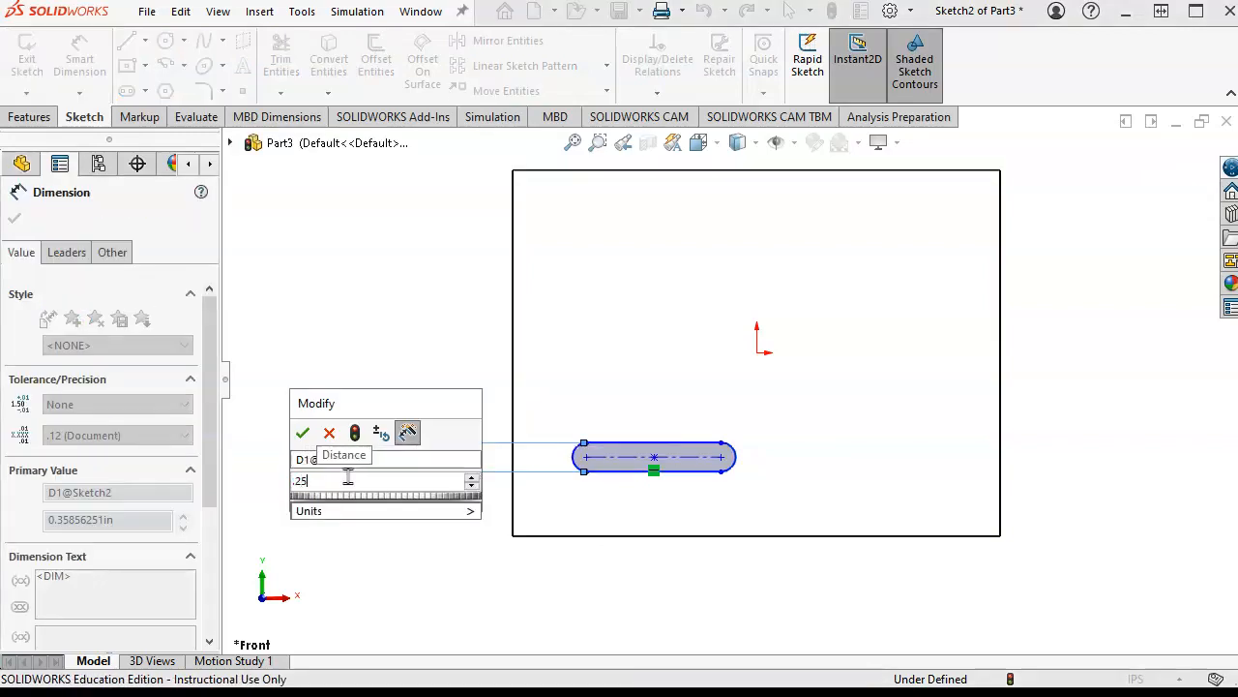
left_click(303, 433)
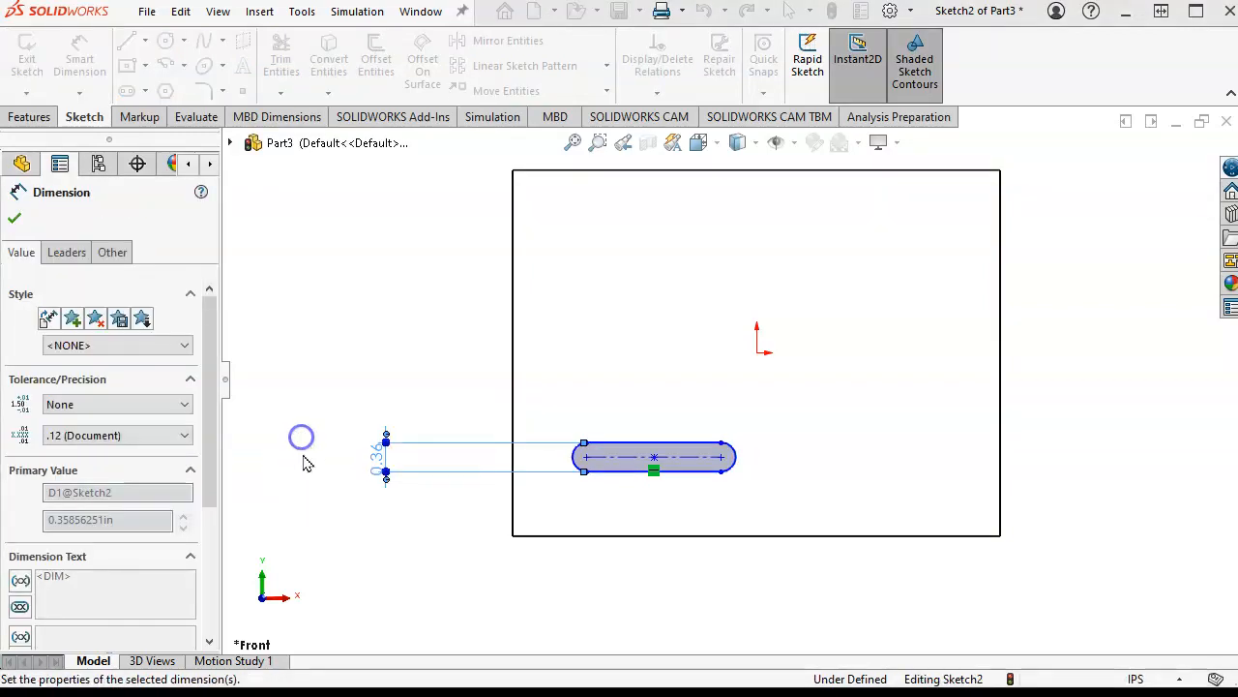
Dimension the distance between the slot's two arc centers and set it to 2 in
left_click(723, 462)
left_click(587, 463)
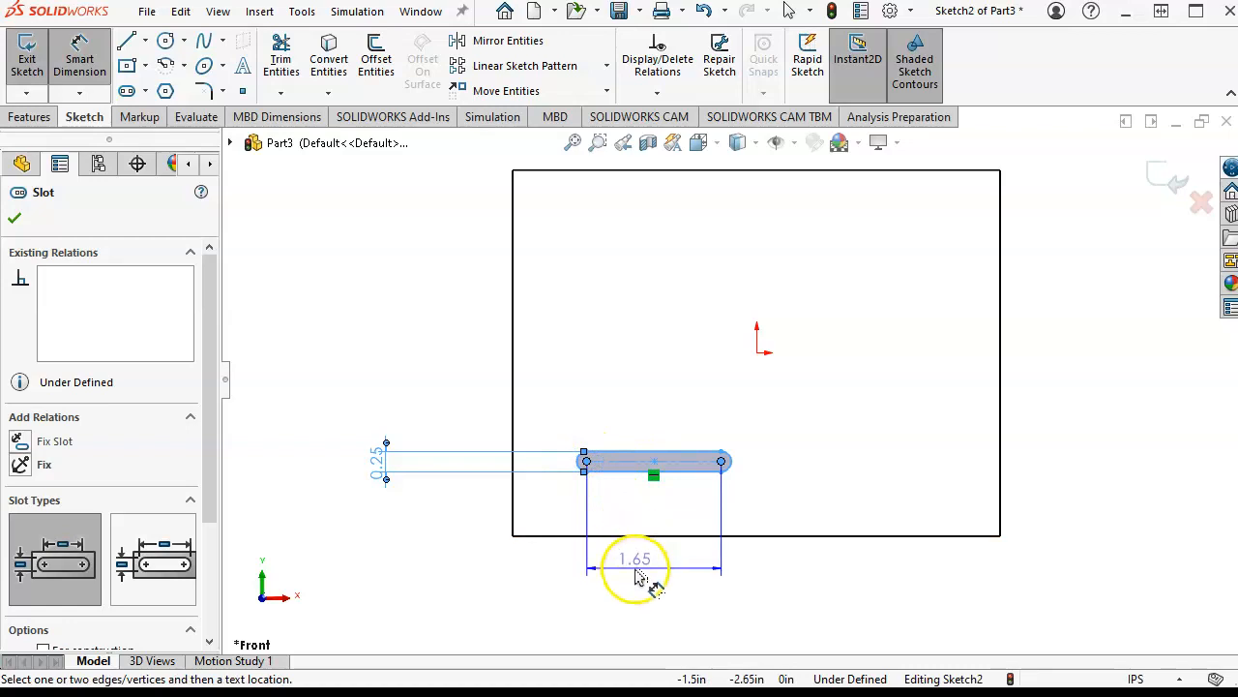
left_click(642, 578)
type("2")
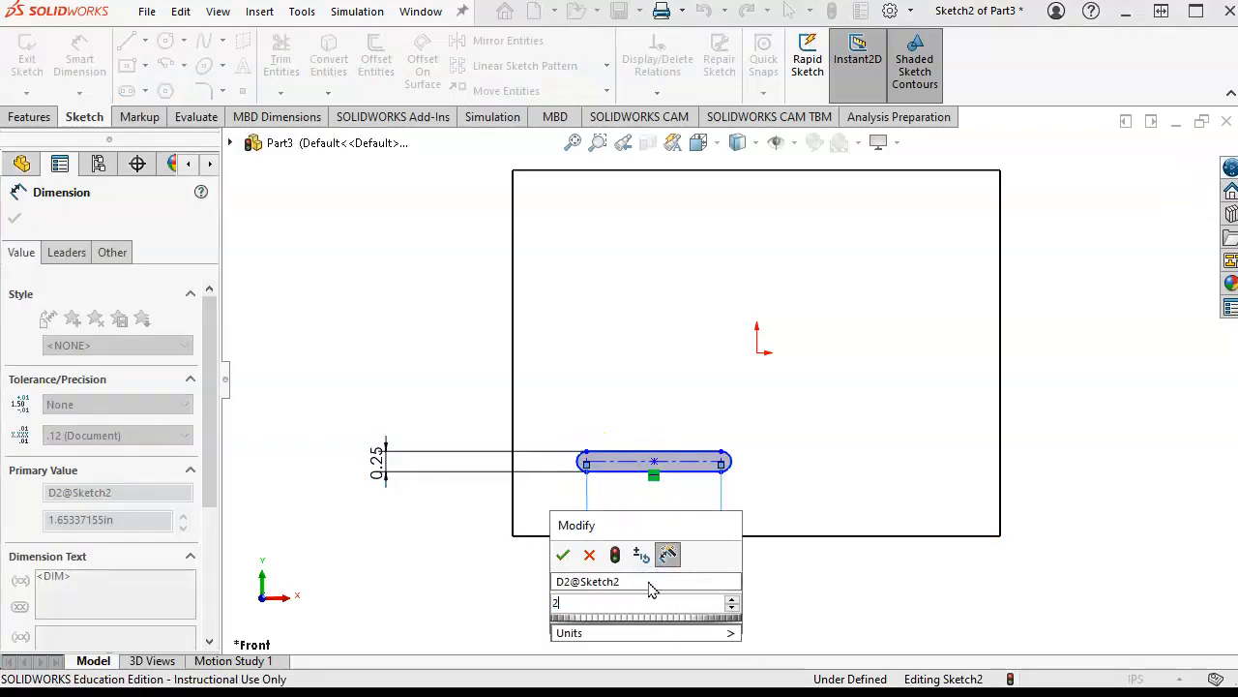
left_click(563, 554)
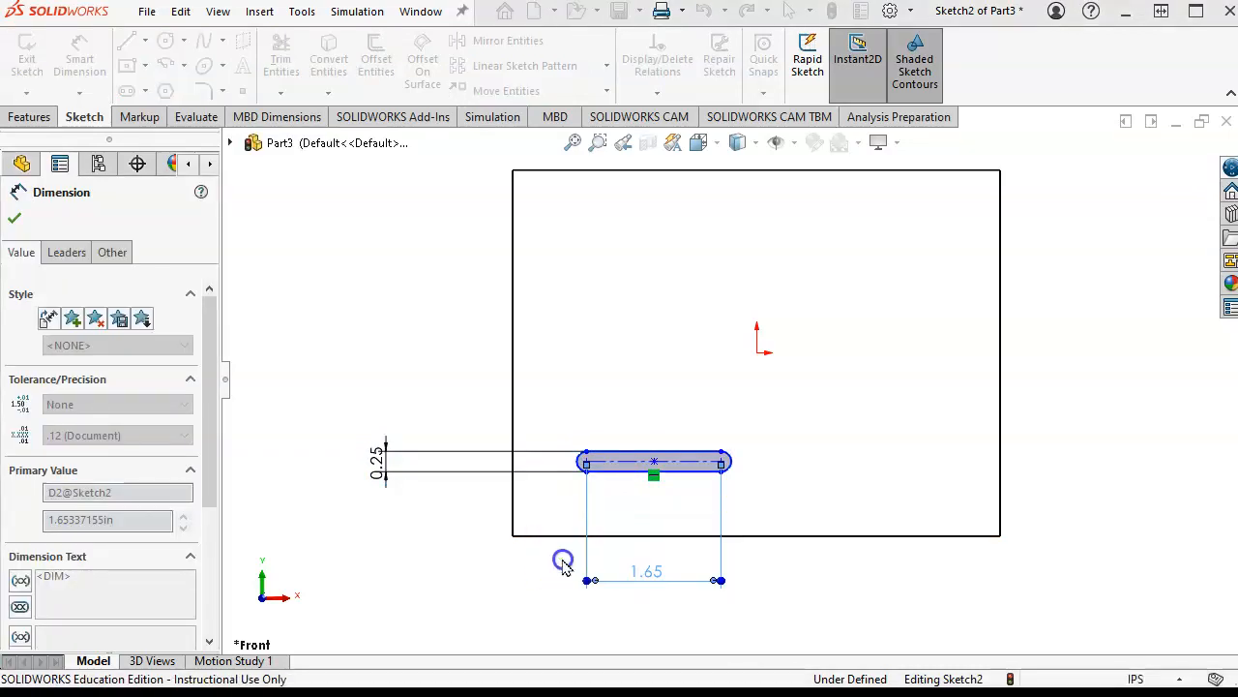
Dimension the slot's left arc center from the plate's left edge and set the distance to 0.5 in
left_click(636, 535)
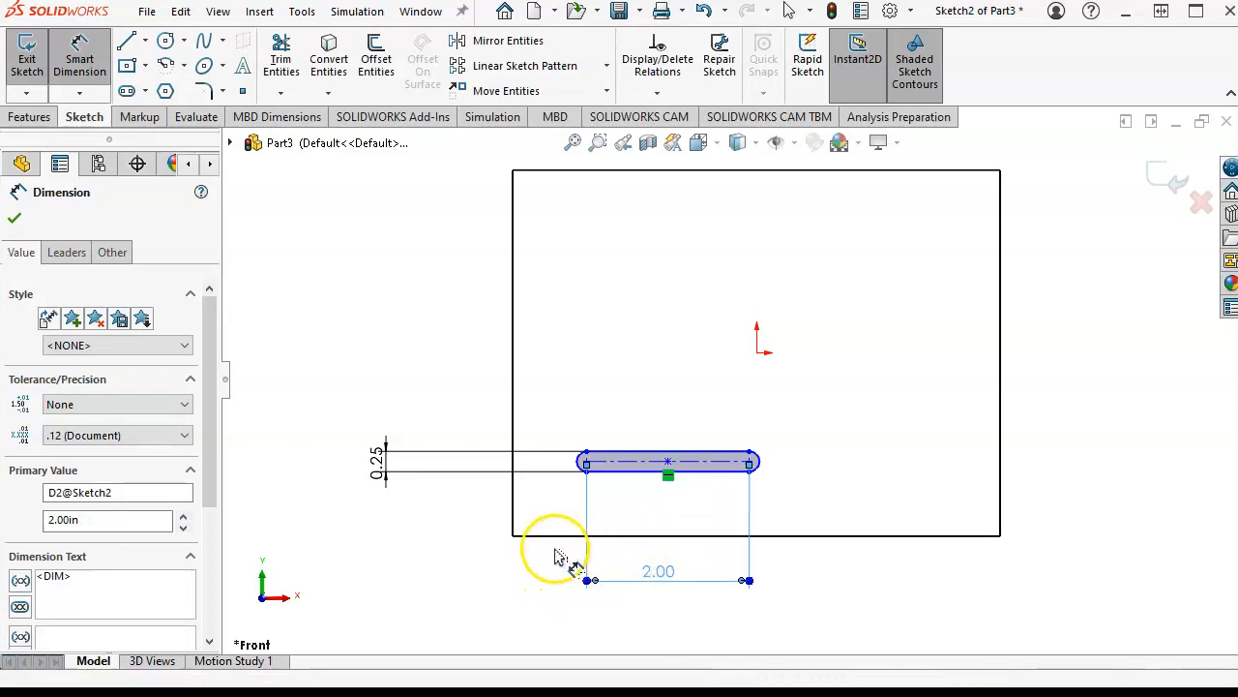
left_click(513, 508)
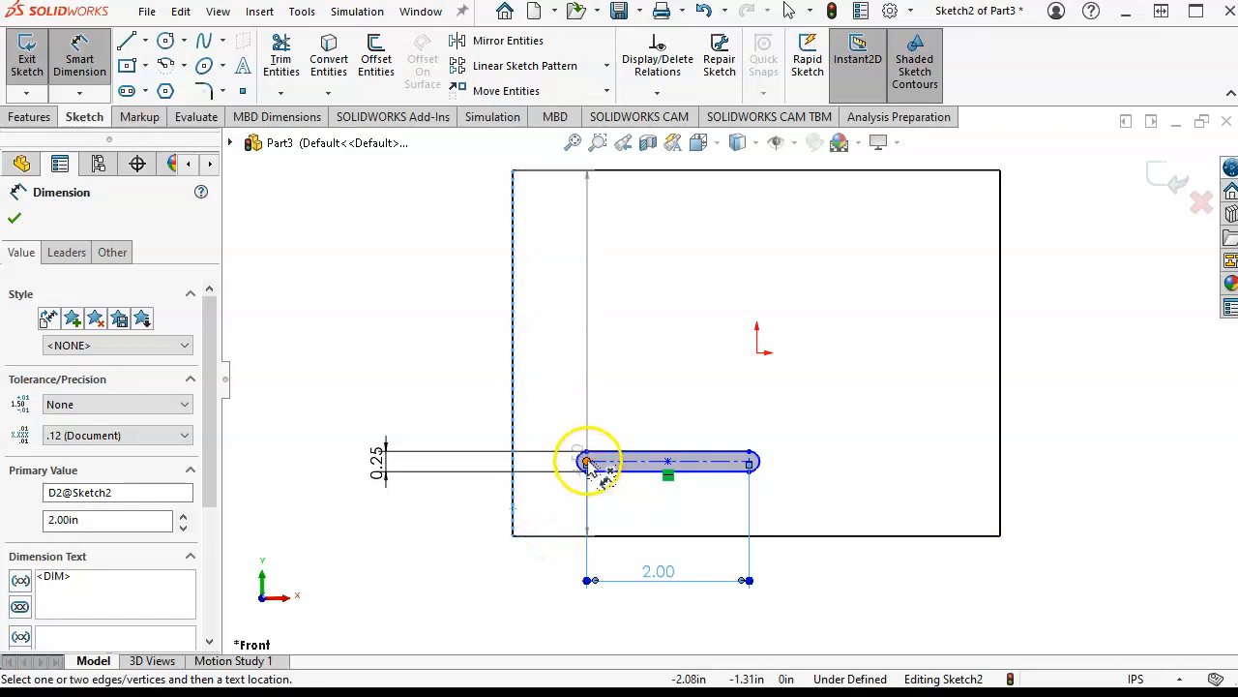
left_click(586, 462)
left_click(553, 585)
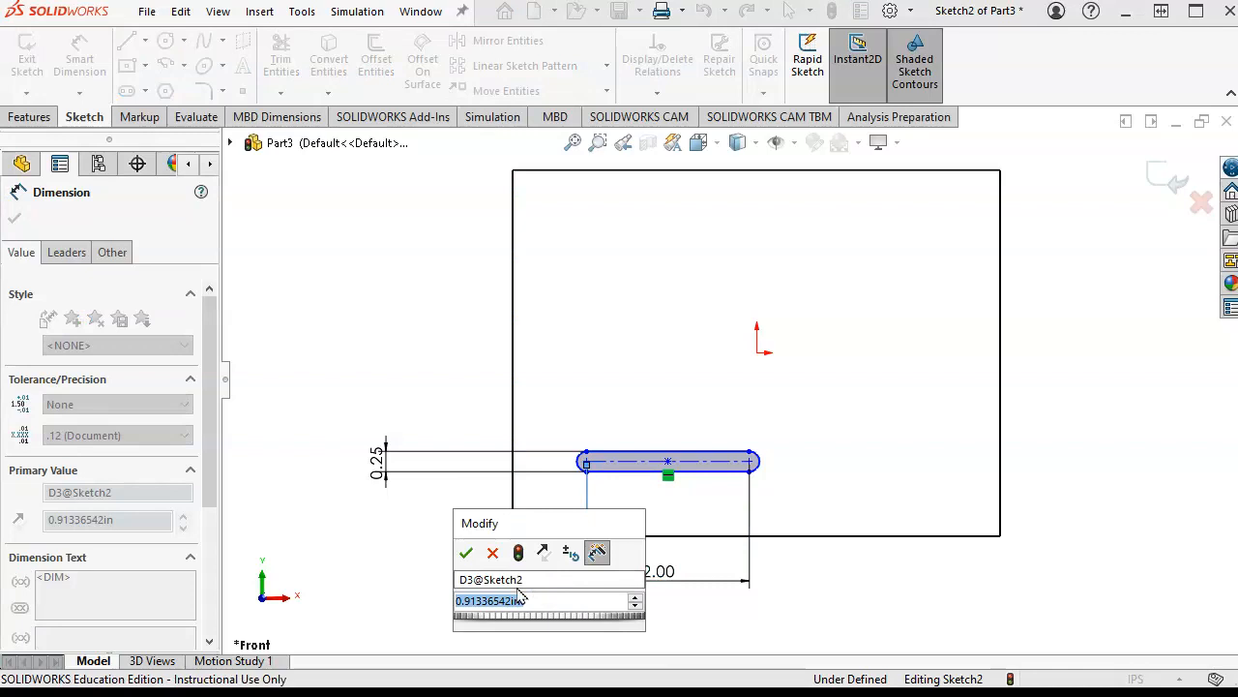
type(".5")
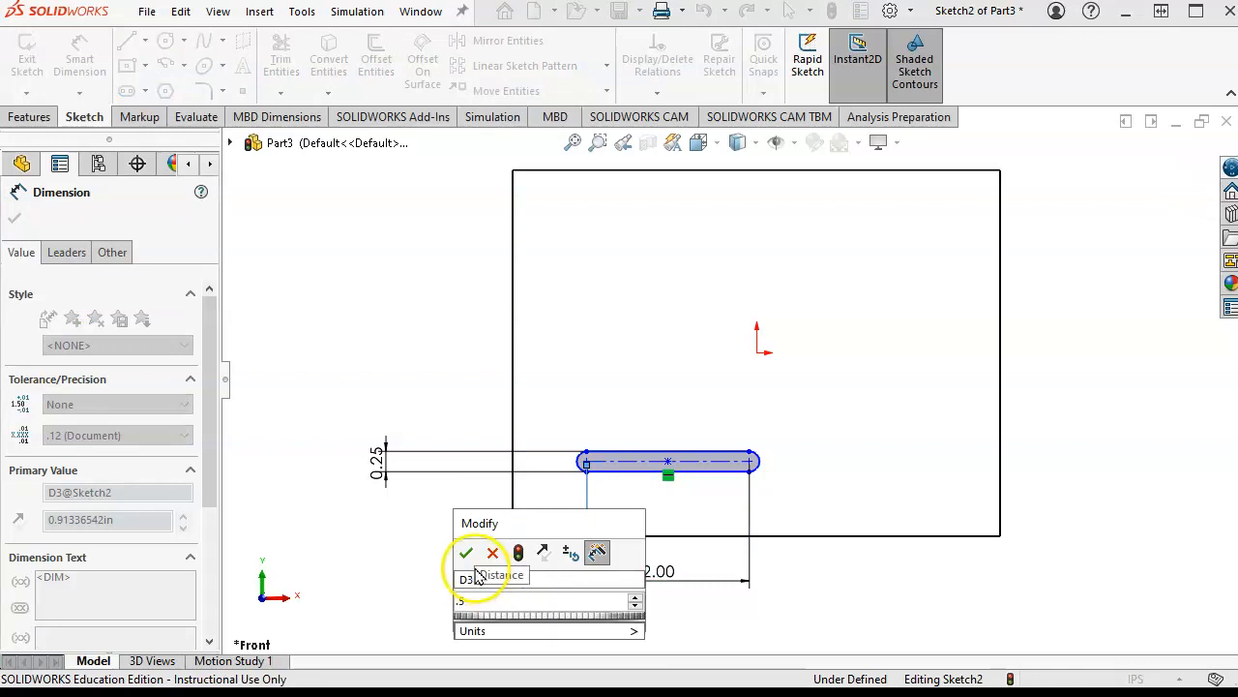
left_click(466, 552)
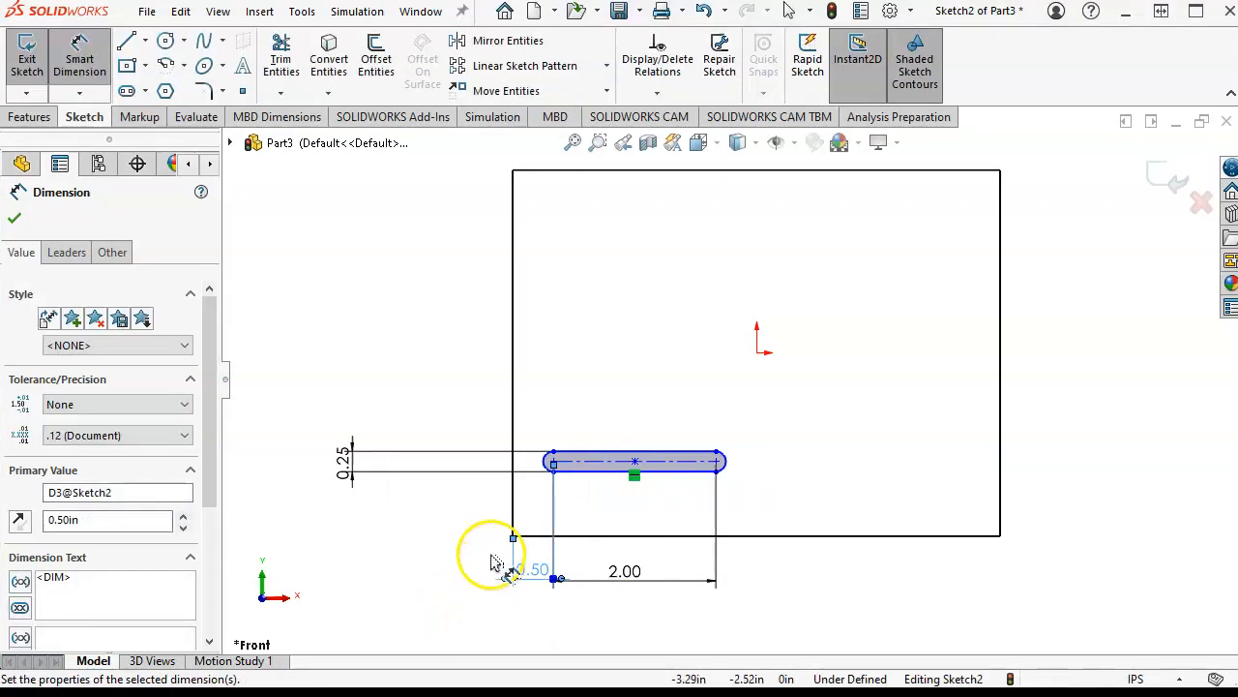
Dimension the slot's left arc center from the plate's bottom edge and set the distance to 0.5 in
left_click(589, 535)
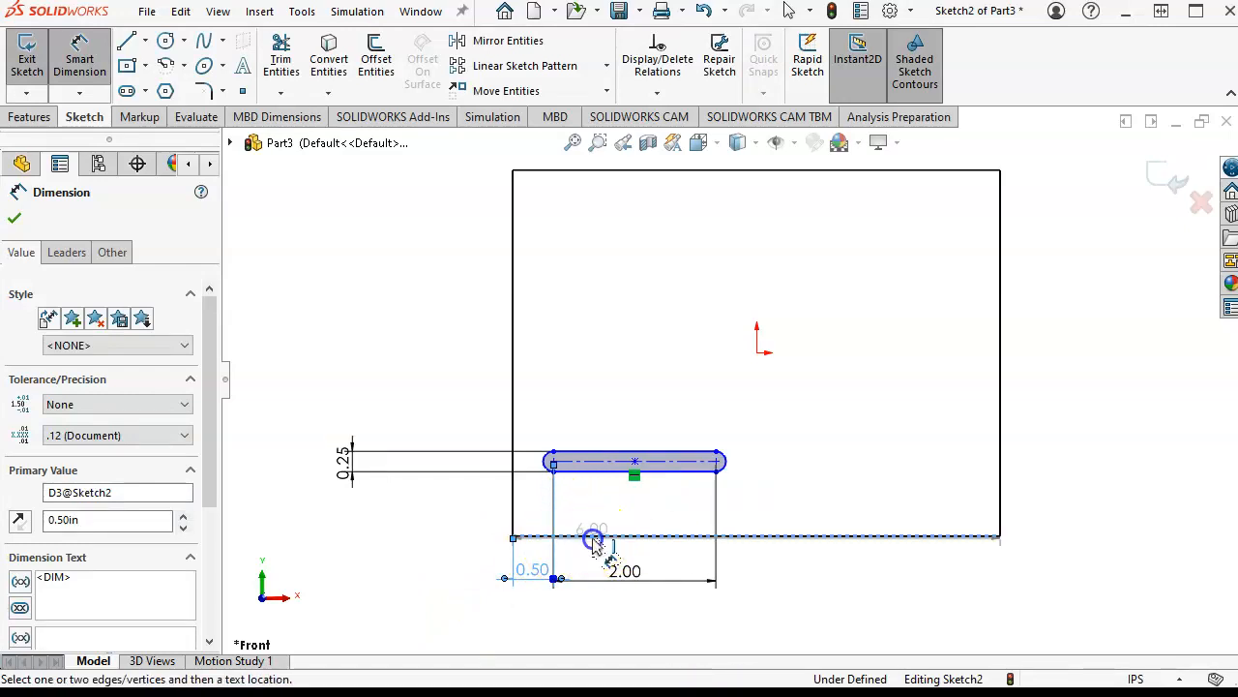
left_click(553, 463)
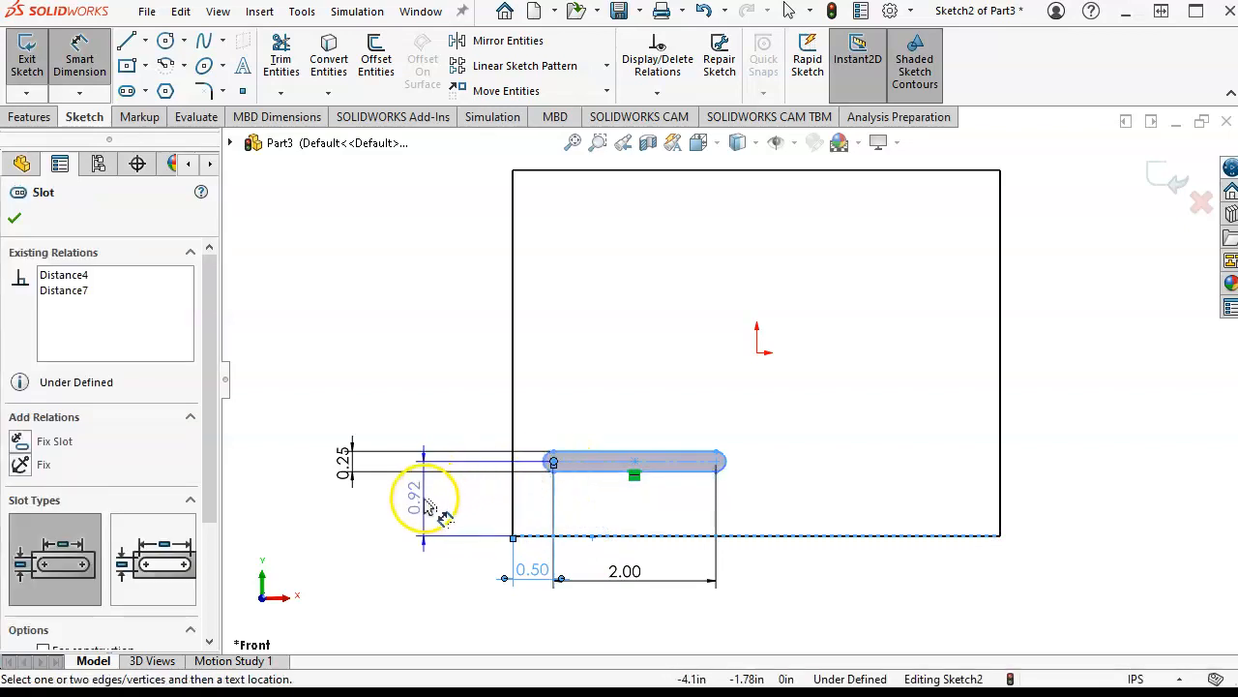
left_click(437, 508)
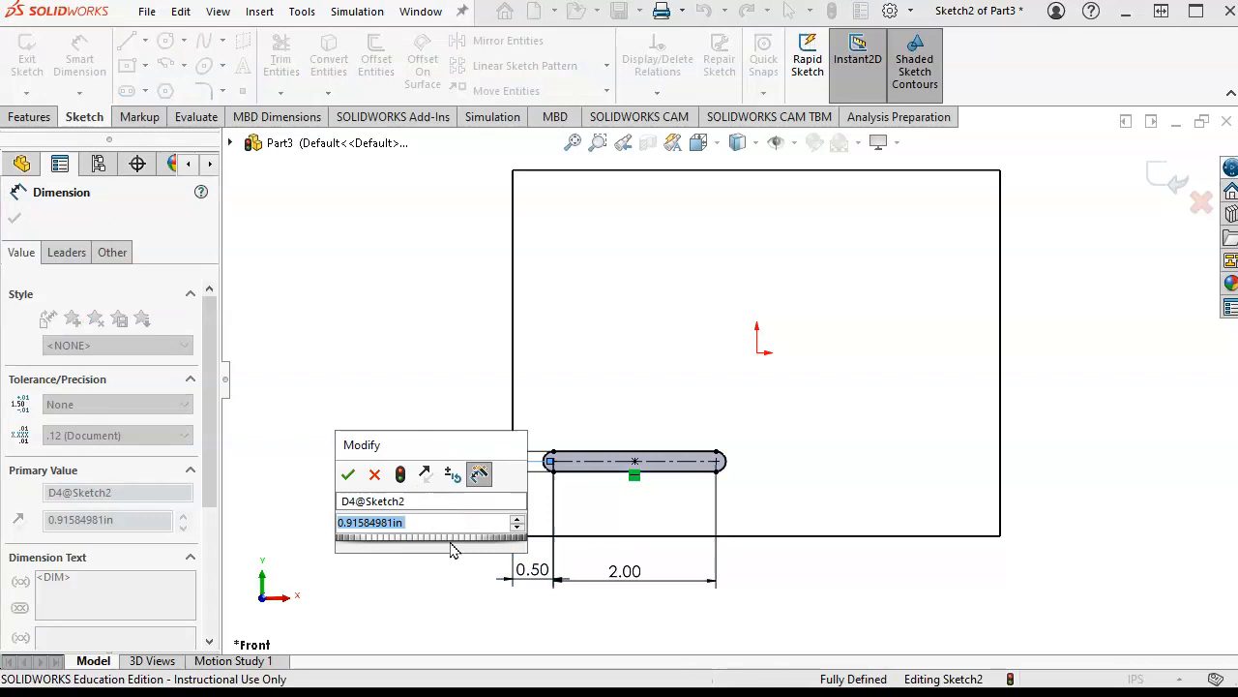
type(".5")
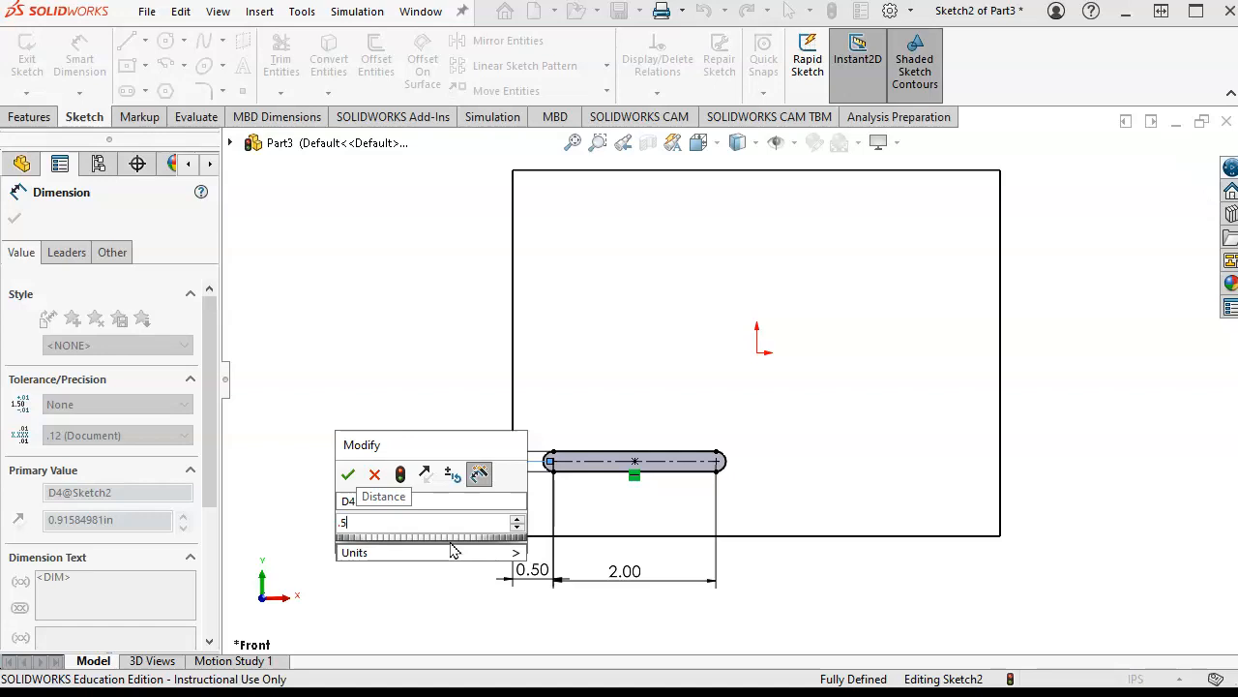
left_click(348, 474)
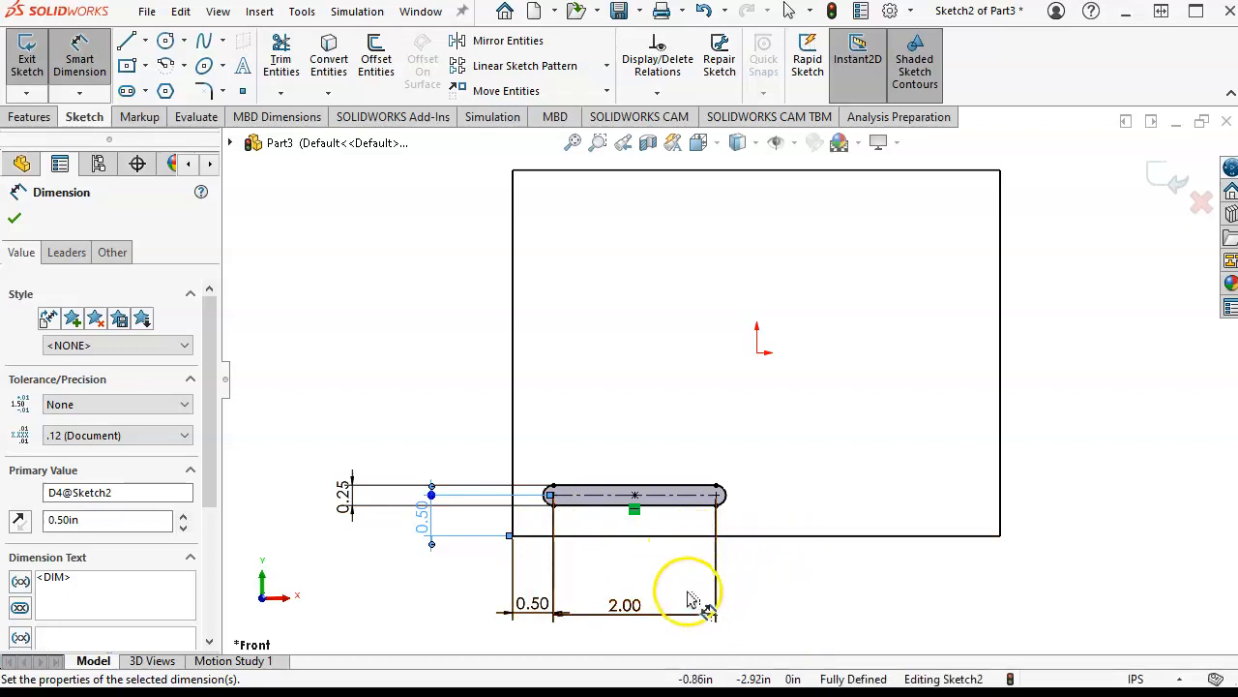
Cut-extrude the slot sketch from its sketch plane with a Through All end condition
left_click(27, 117)
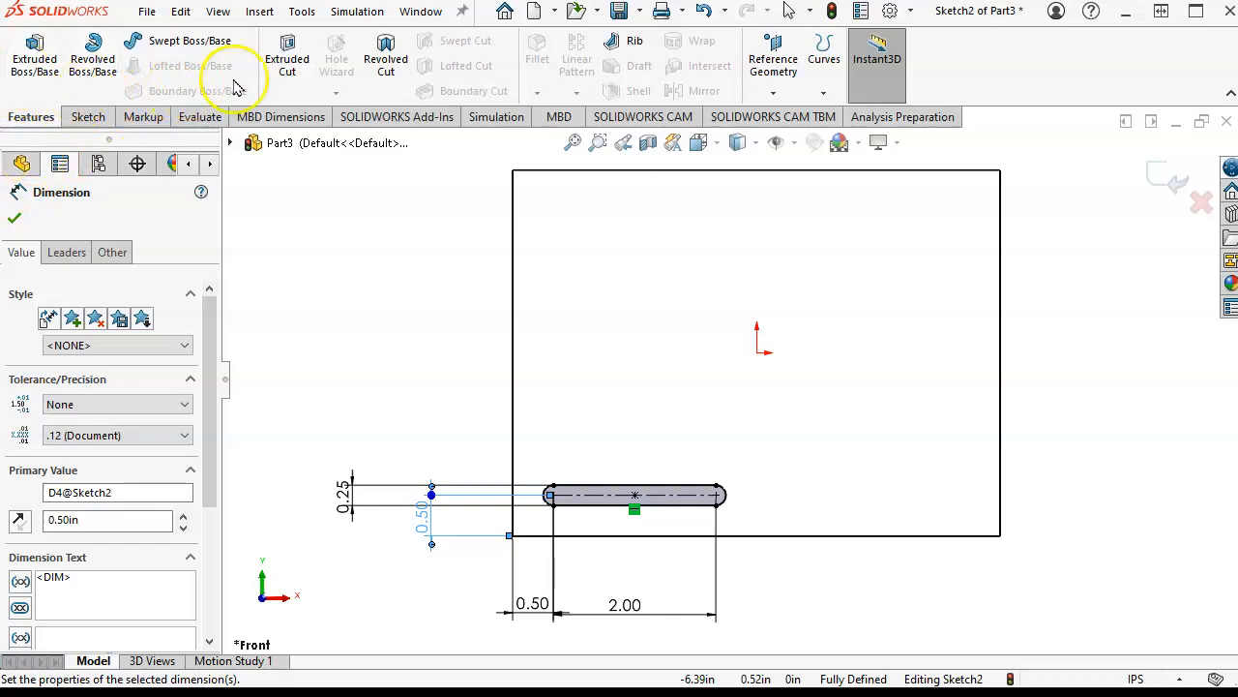
left_click(287, 68)
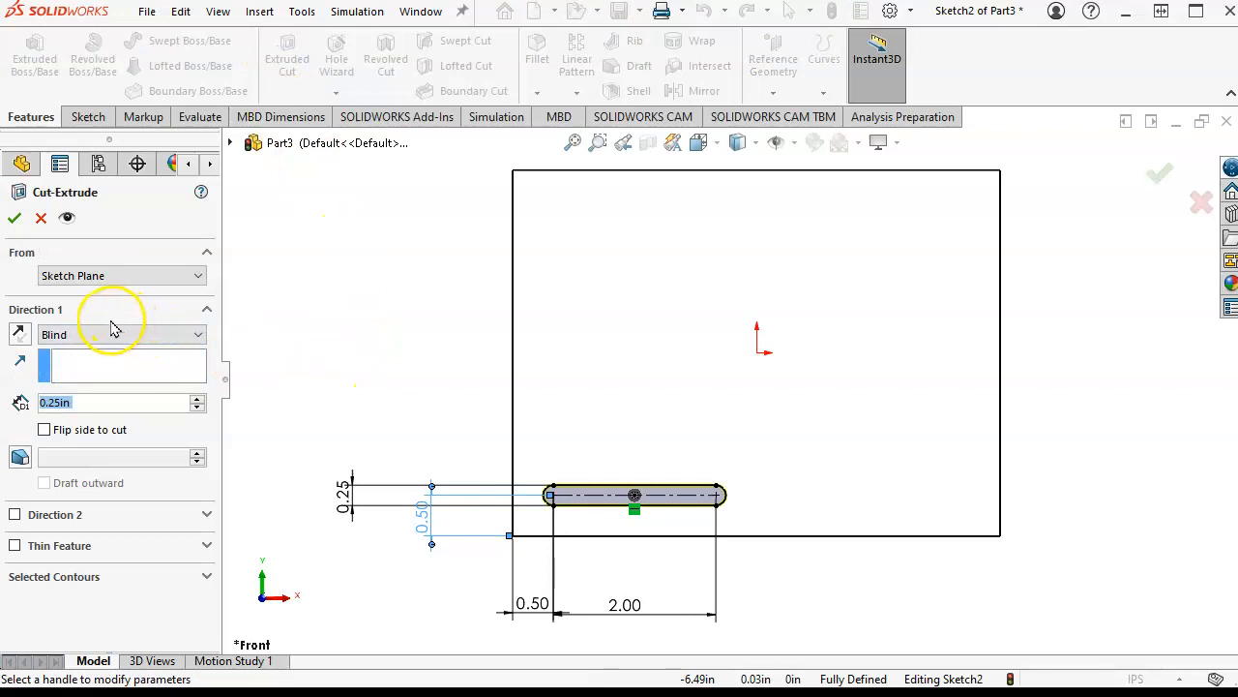
left_click(195, 277)
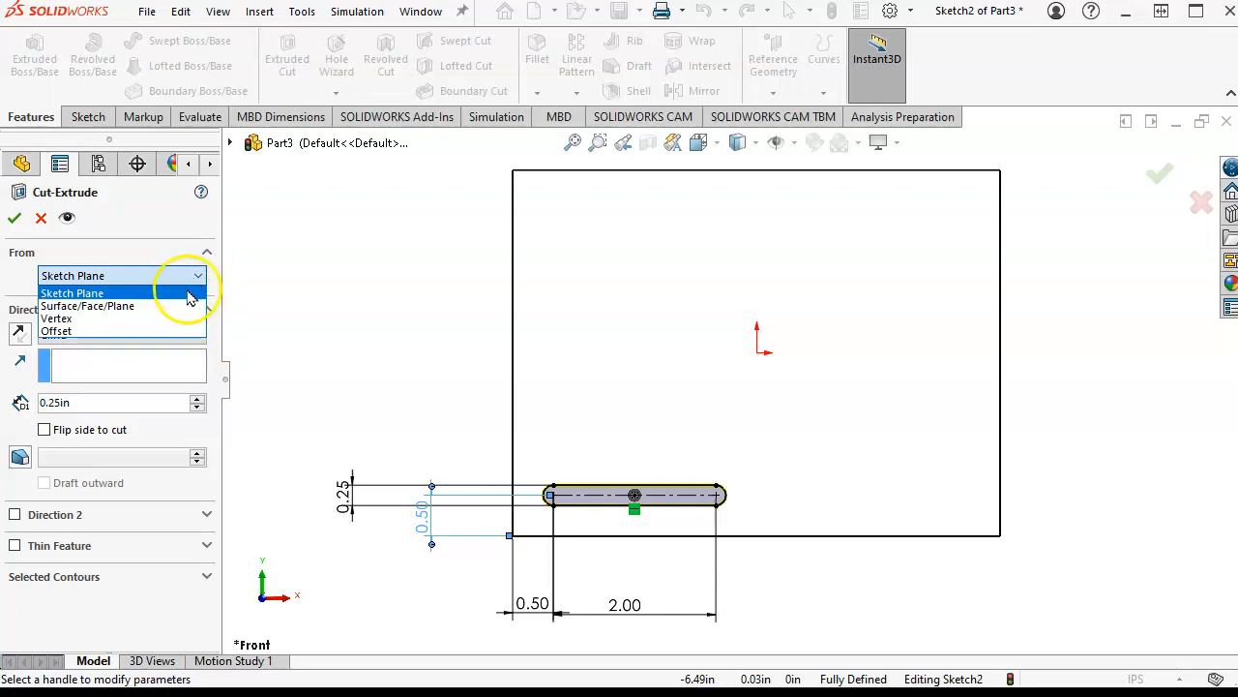
left_click(290, 268)
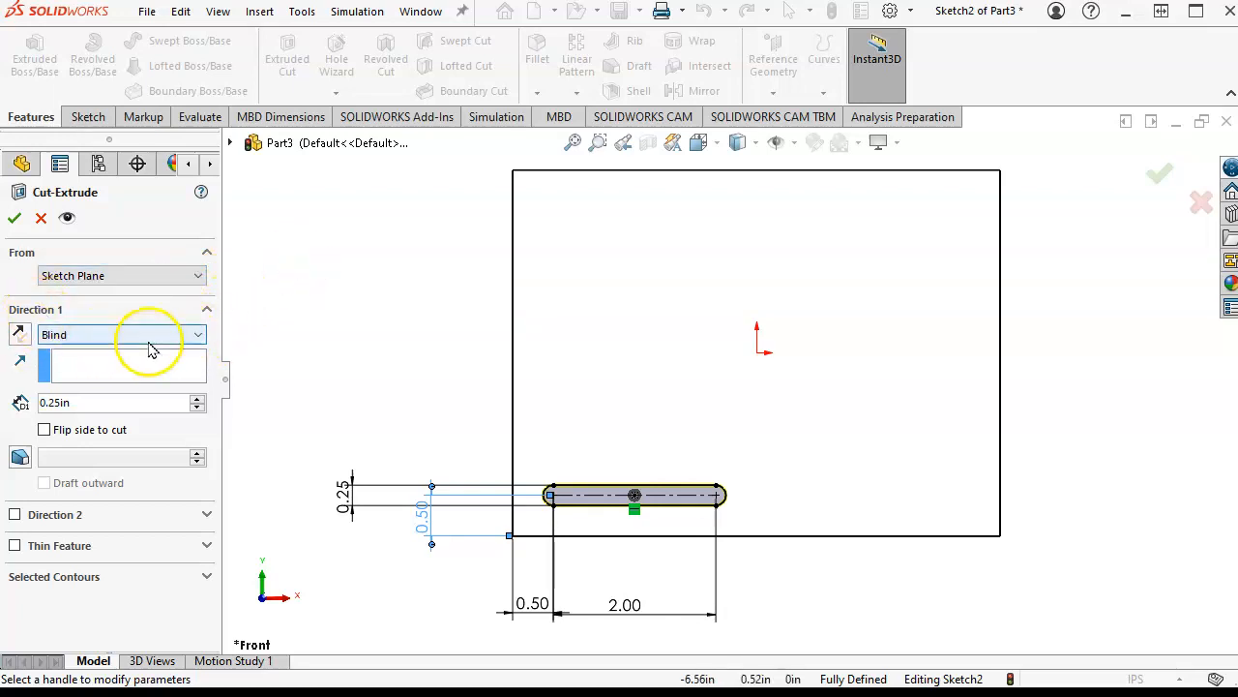
left_click(179, 337)
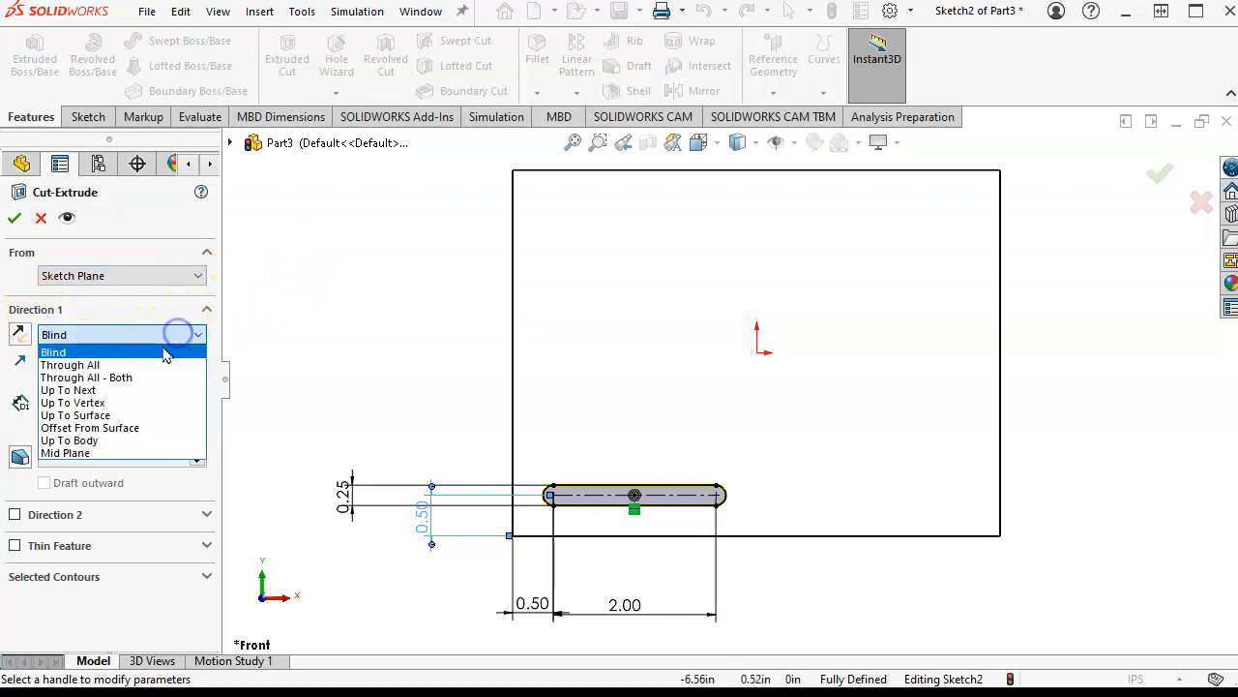
left_click(92, 373)
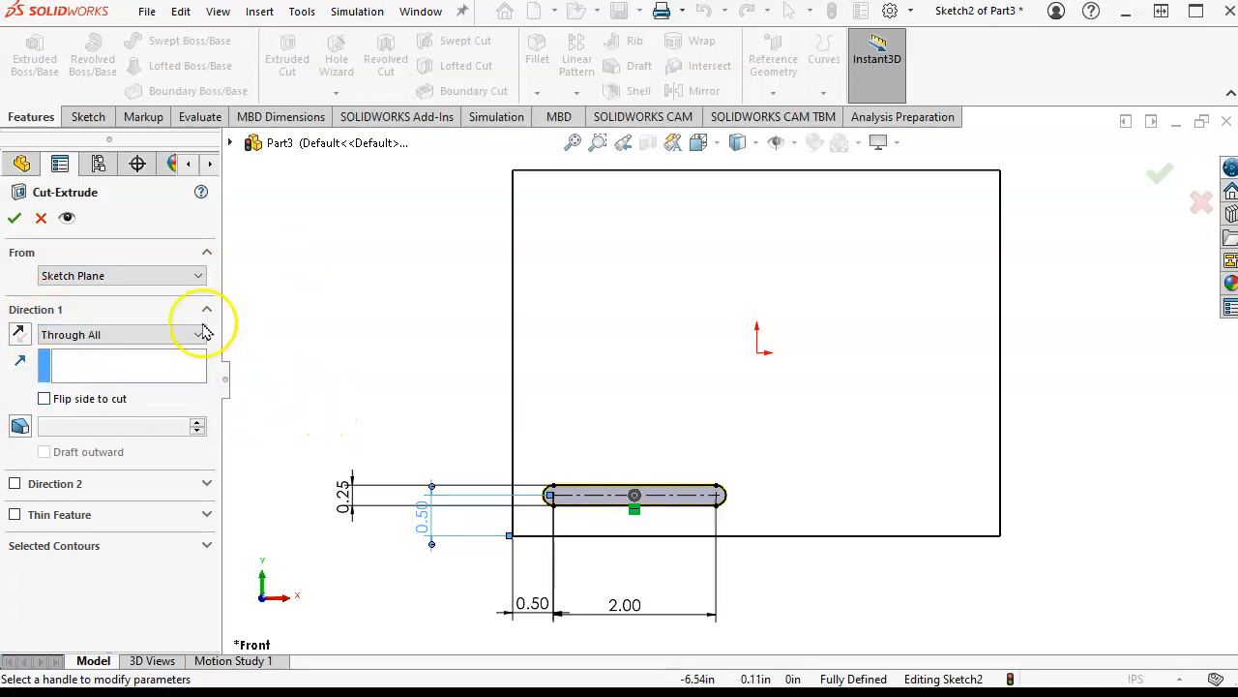
left_click(17, 220)
Change the plate's display style to shaded with edges and inspect the slot cut from an angle
middle_click_drag(428, 354, 387, 364)
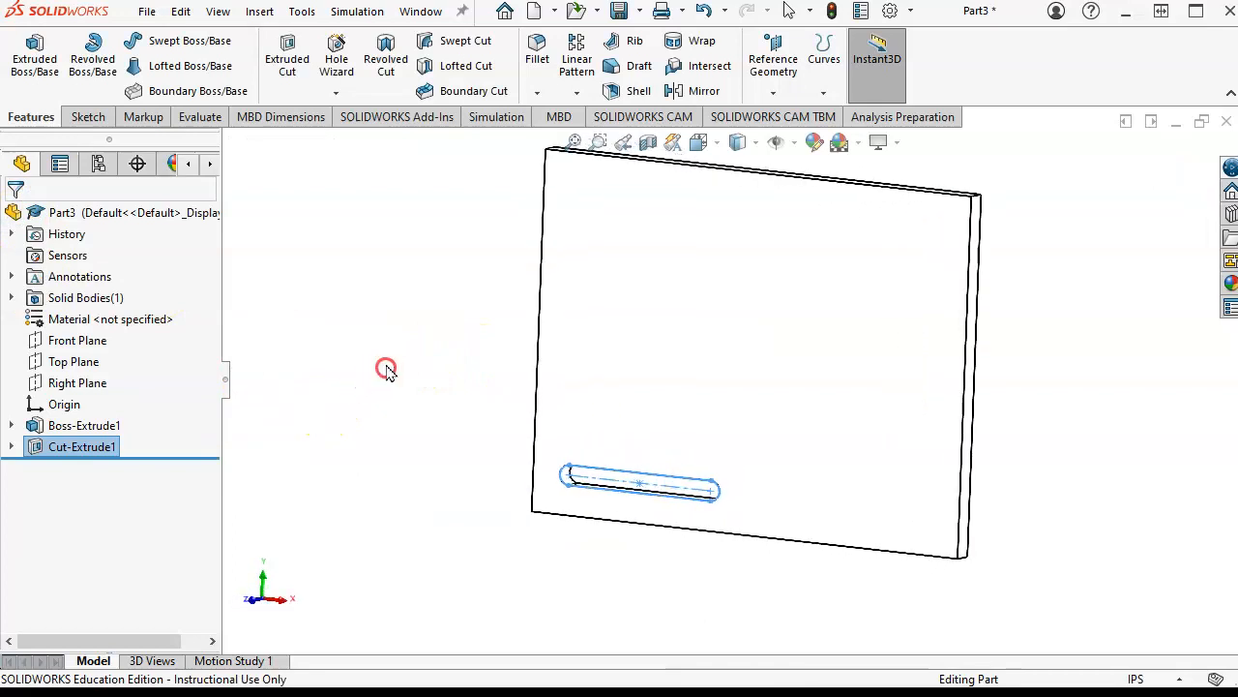
left_click(751, 145)
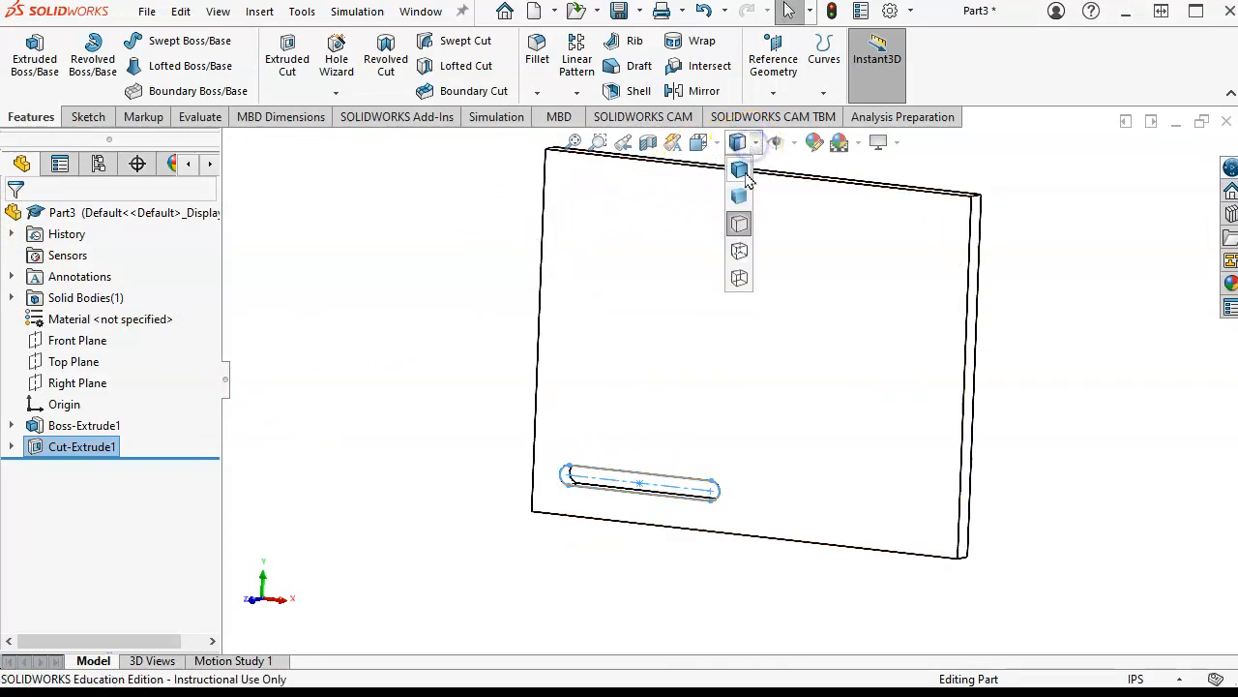
left_click(739, 192)
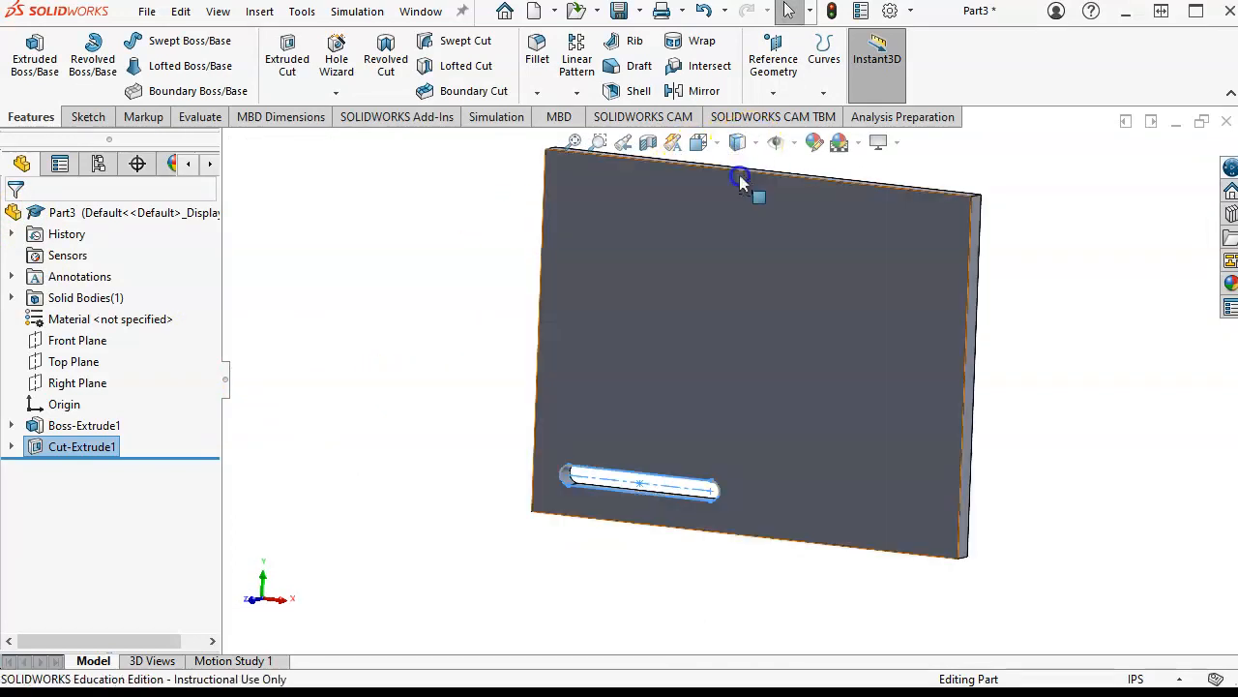
left_click(416, 432)
middle_click_drag(456, 451, 549, 460)
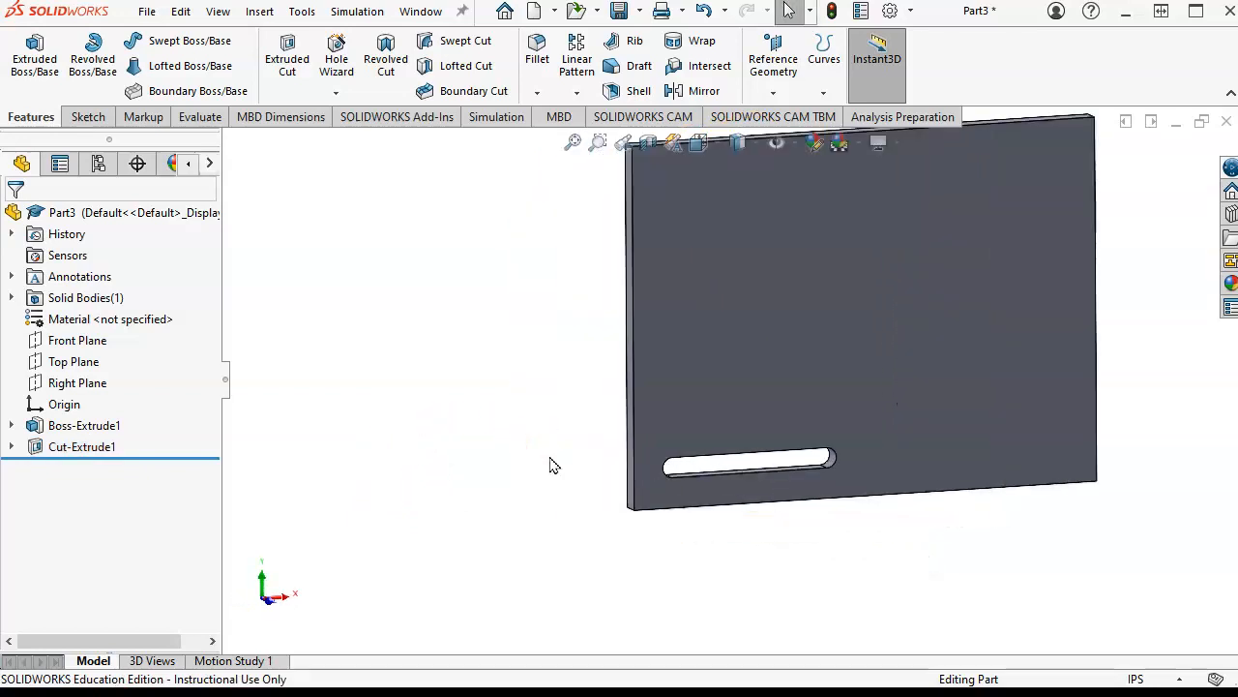
Start a linear pattern along the plate's left vertical edge in front view, with a spacing of 0.5 in
key("ctrl+1")
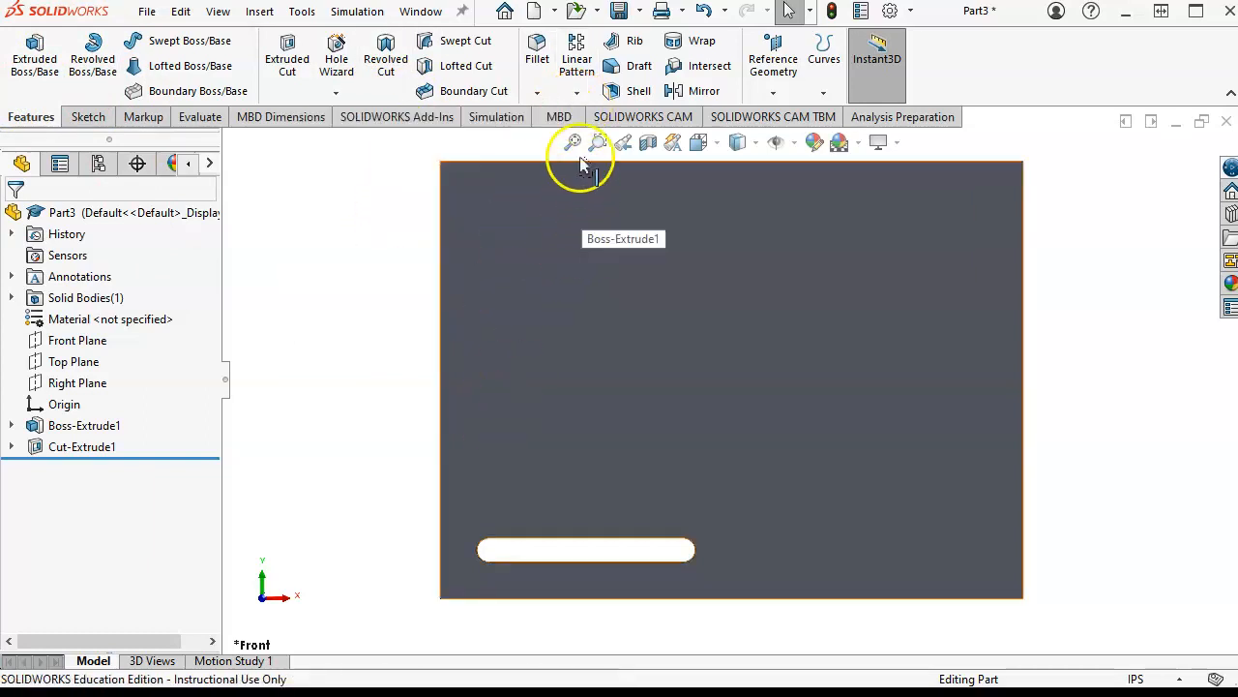
left_click(577, 94)
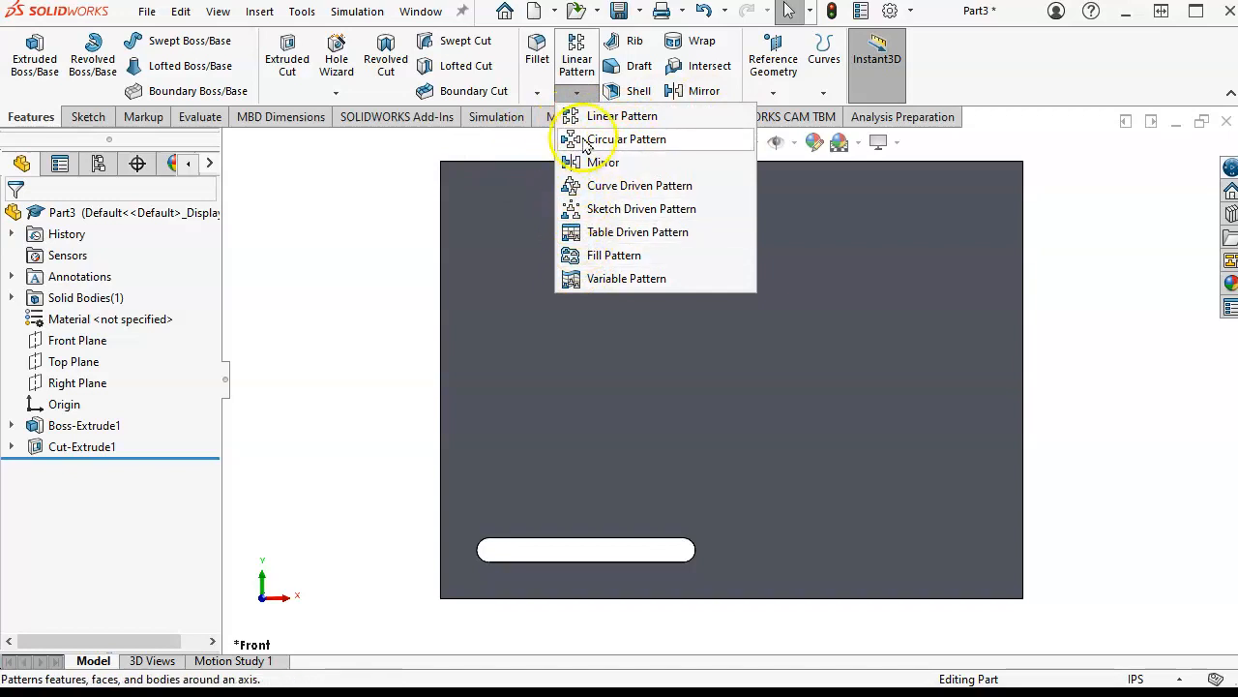
left_click(613, 118)
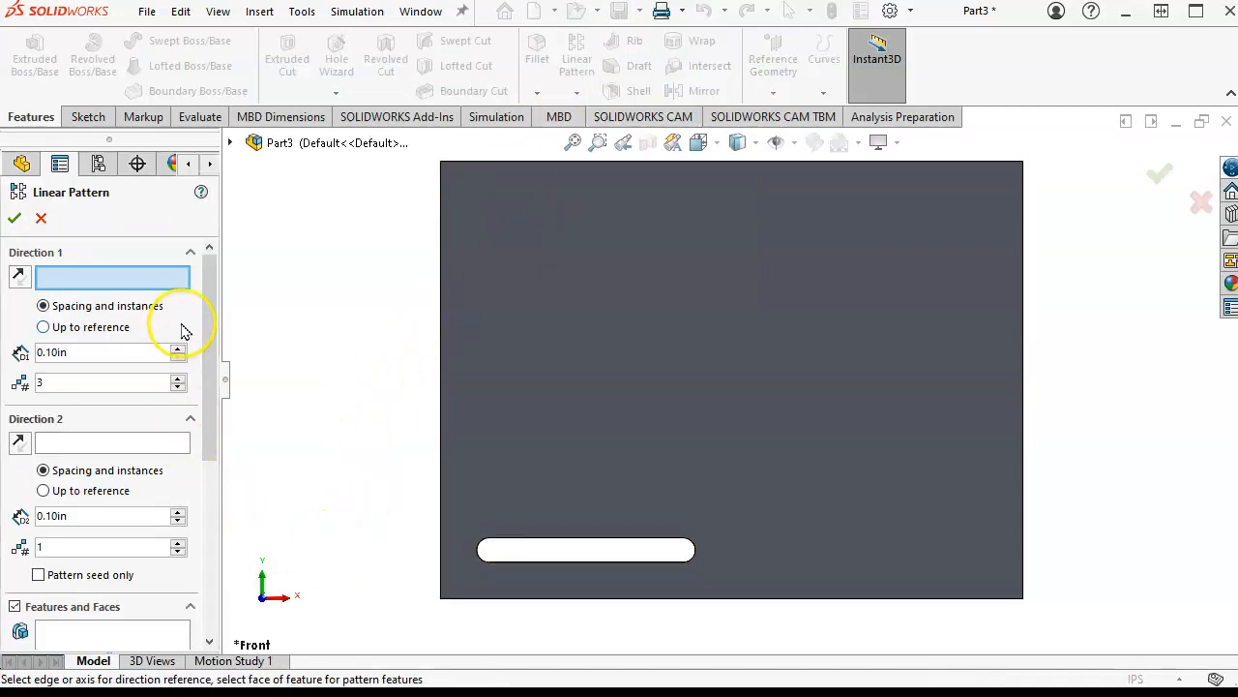
mouse_move(210, 329)
left_mouse_down()
mouse_move(215, 377)
mouse_move(223, 319)
left_mouse_up()
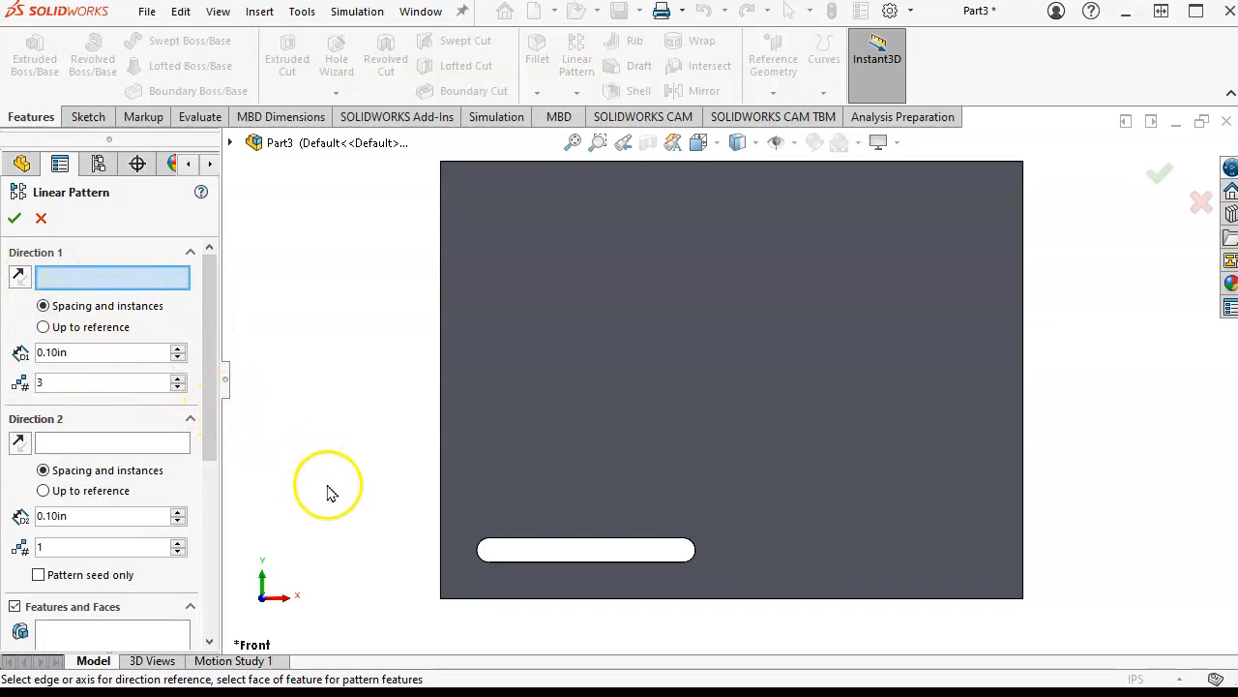
left_click(439, 351)
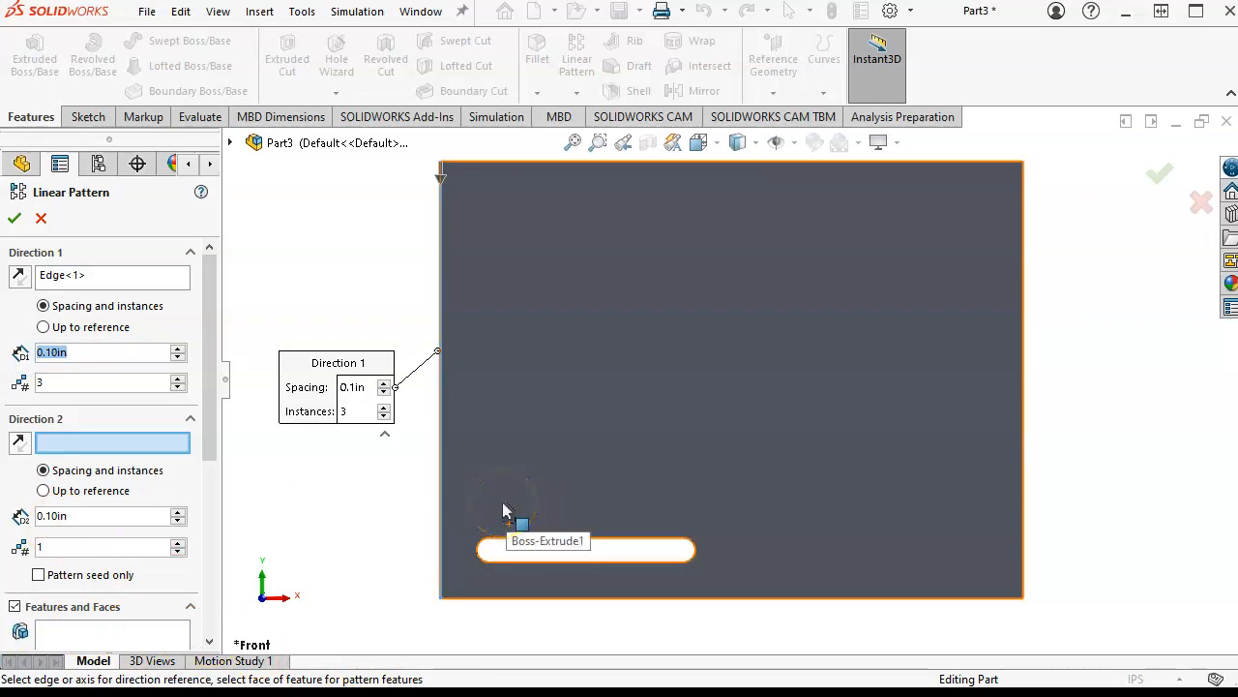
type(".5")
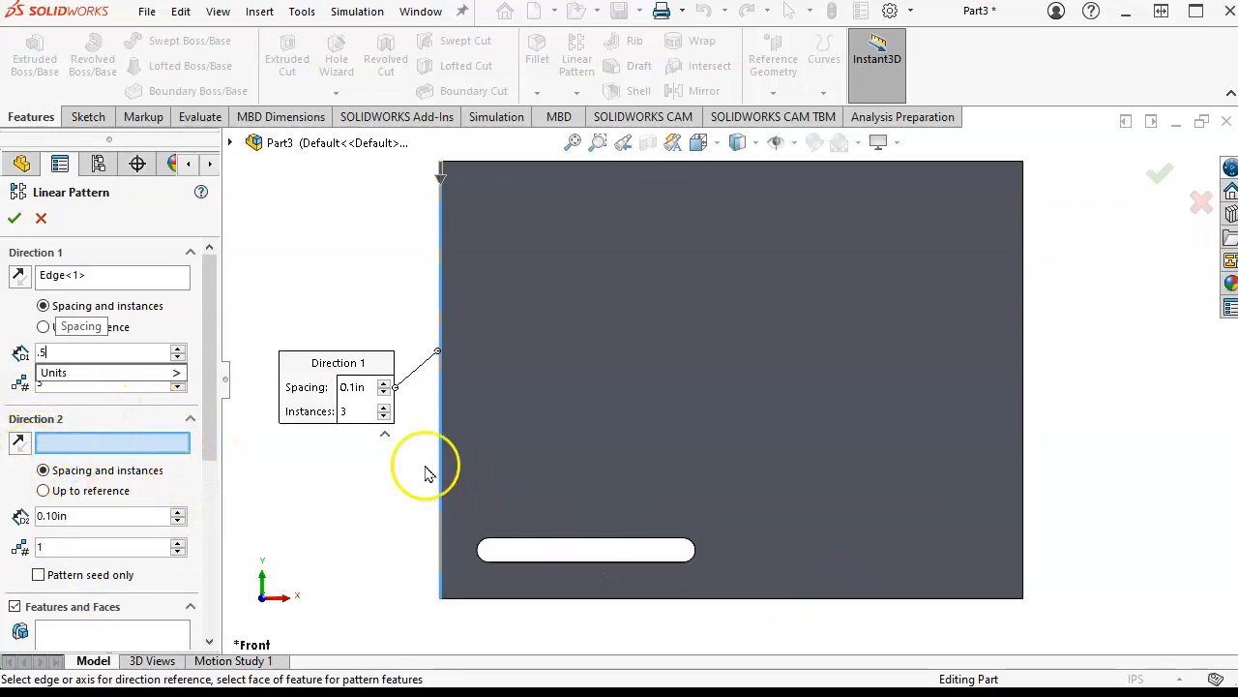
Choose the slot cut as the feature to pattern and reverse the first direction so the copies run up the plate
left_click(213, 447)
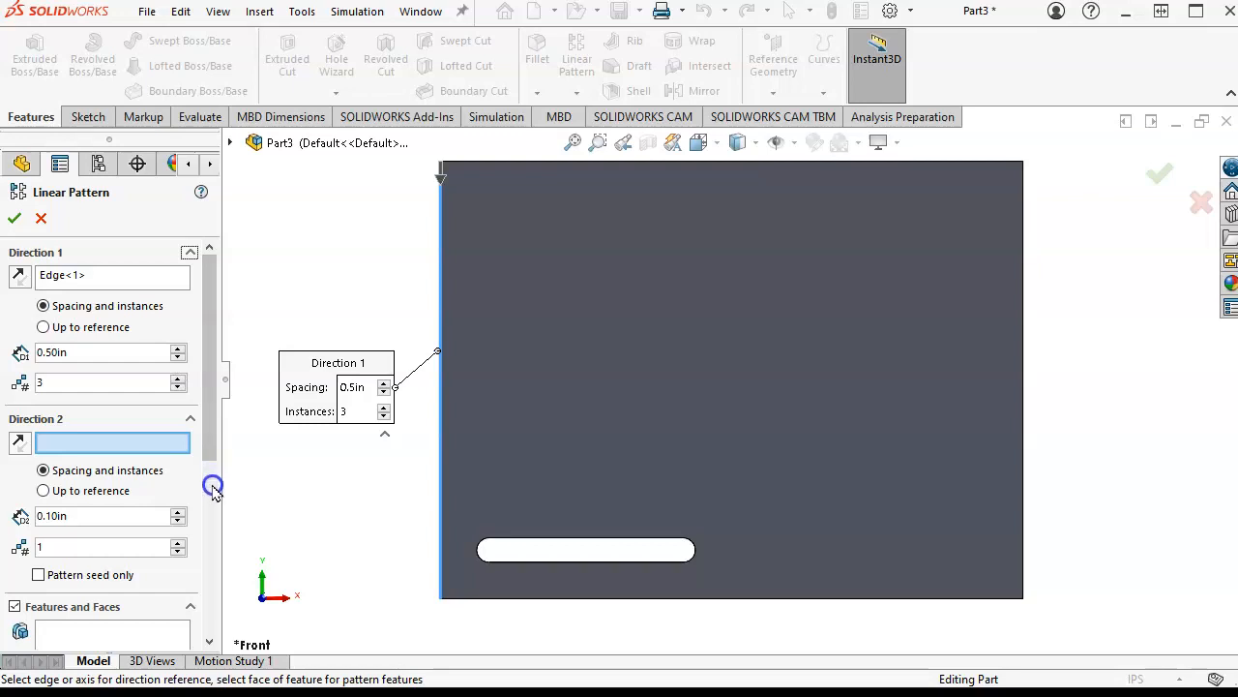
scroll(204, 486, "down", 2)
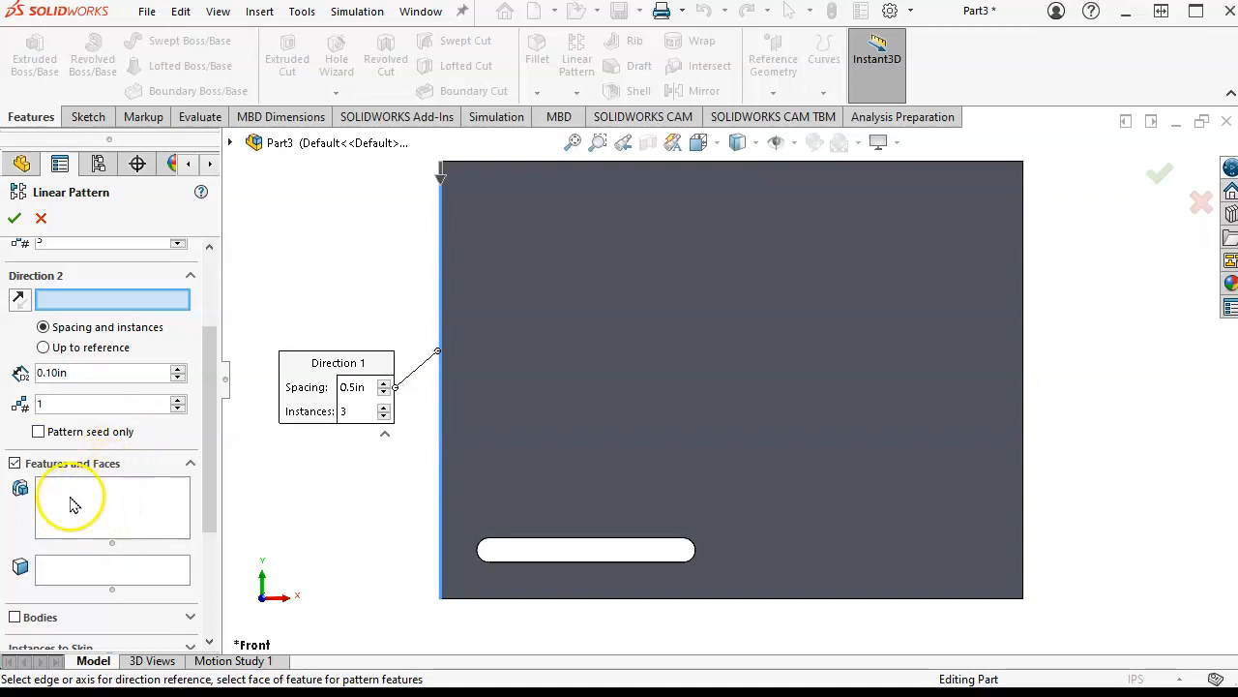
left_click(165, 533)
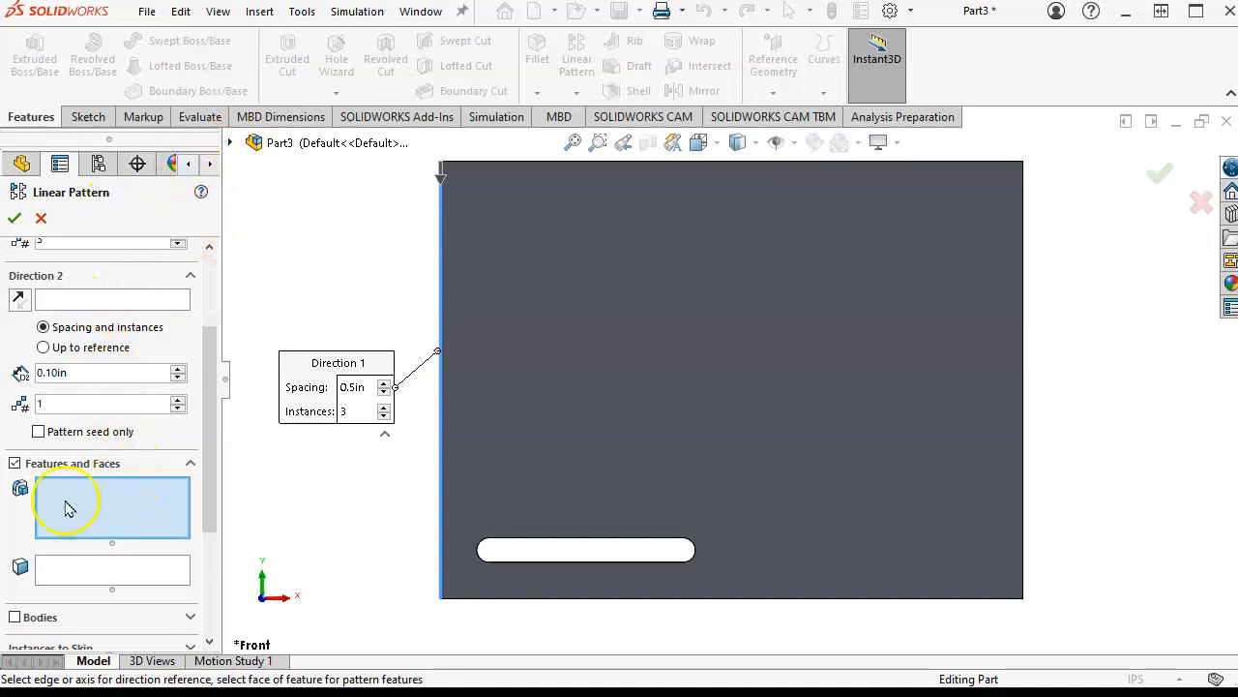
left_click(231, 143)
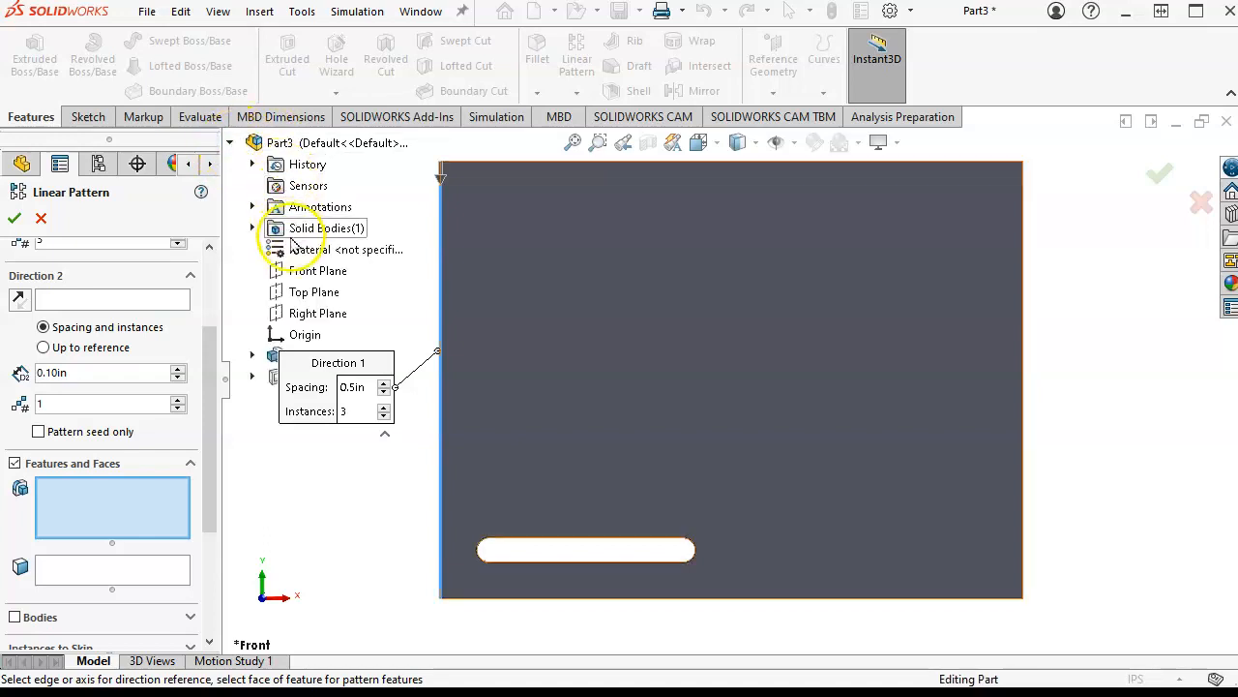
left_click(275, 381)
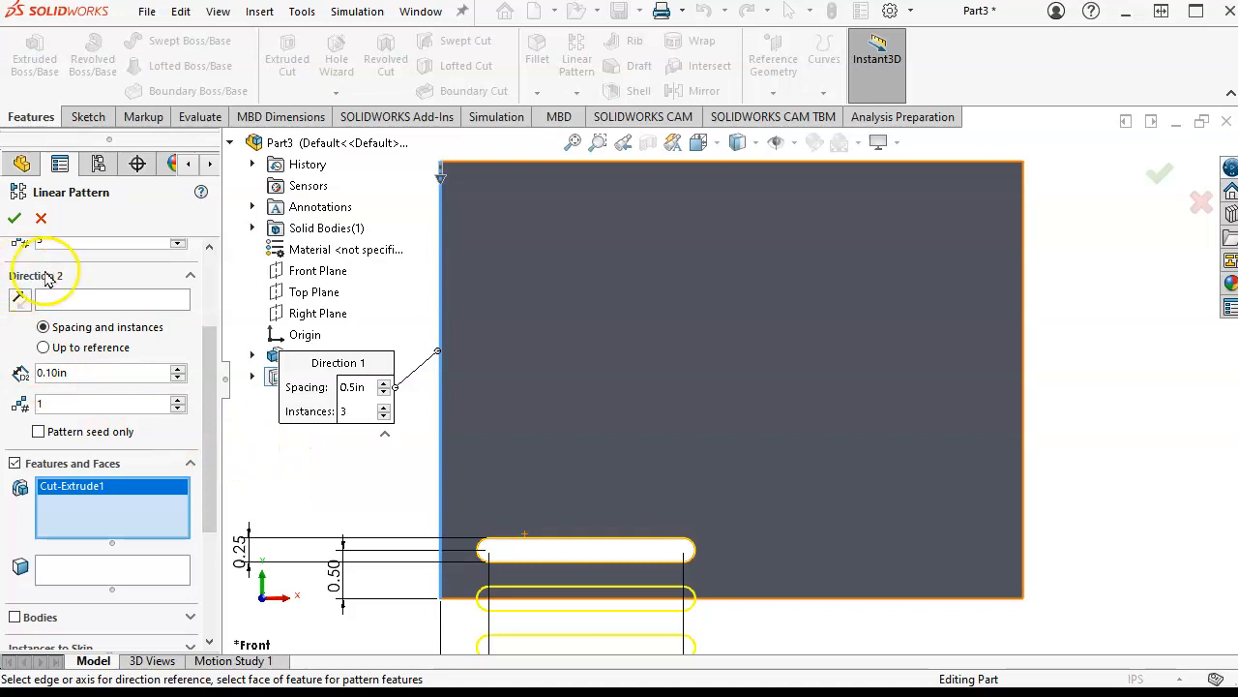
scroll(39, 366, "up", 3)
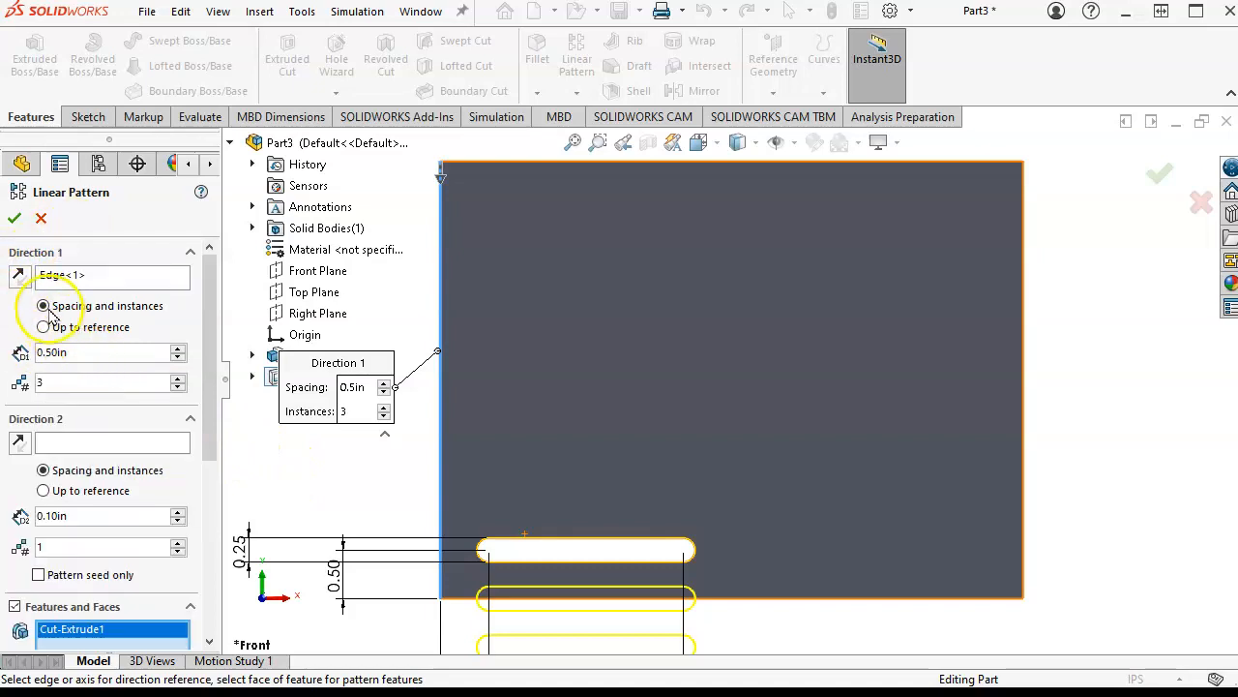
left_click(19, 276)
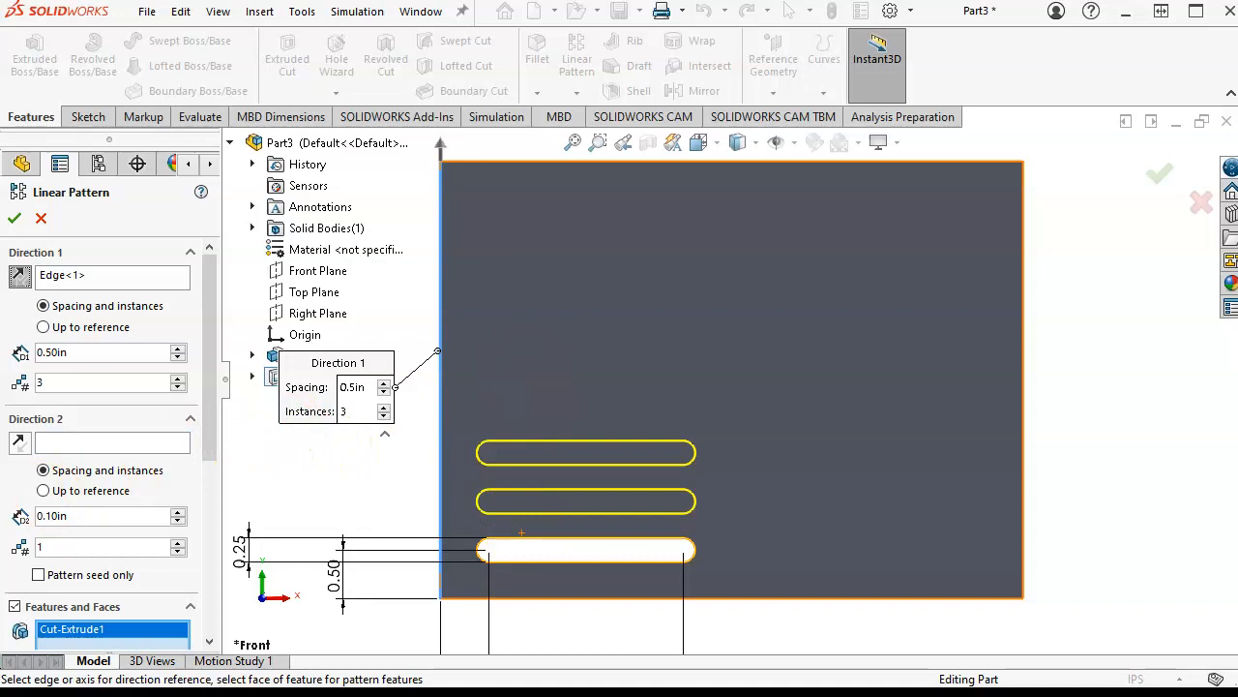
Set the slot pattern to 8 instances, as on the exercise drawing in the browser, and complete it
mouse_move(0, 38)
left_mouse_down()
mouse_move(277, 44)
mouse_move(695, 91)
left_mouse_up()
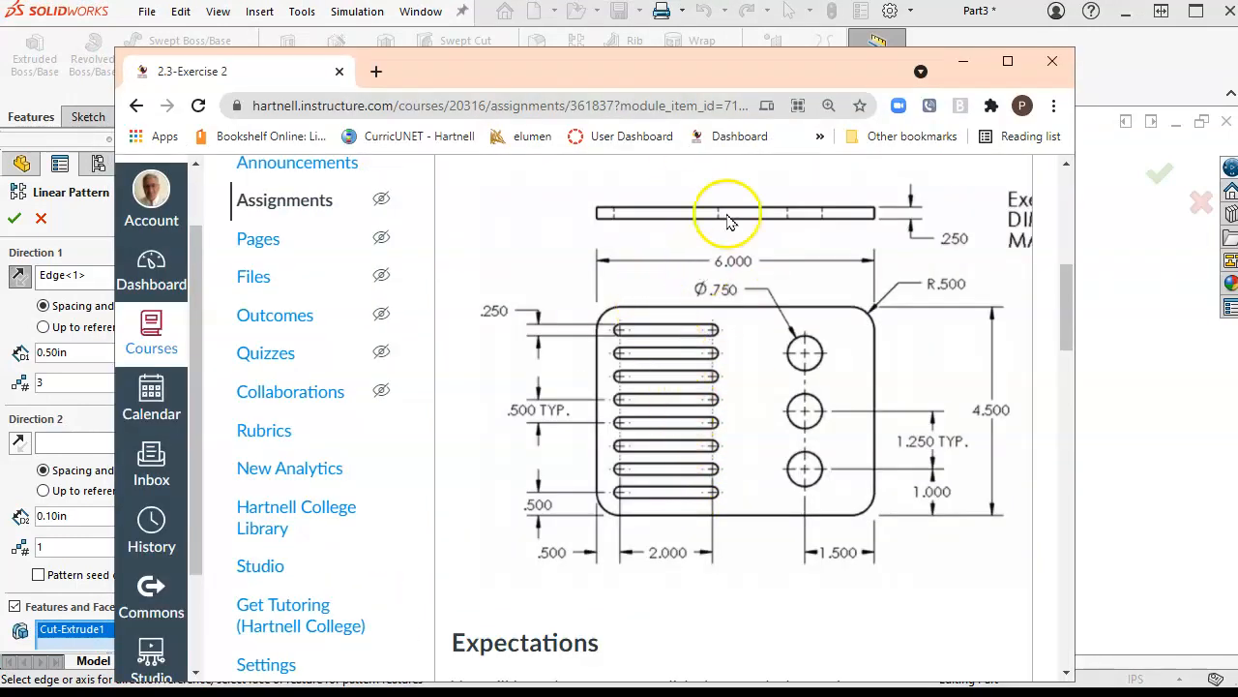
mouse_move(711, 82)
left_mouse_down()
mouse_move(434, 116)
mouse_move(711, 83)
left_mouse_up()
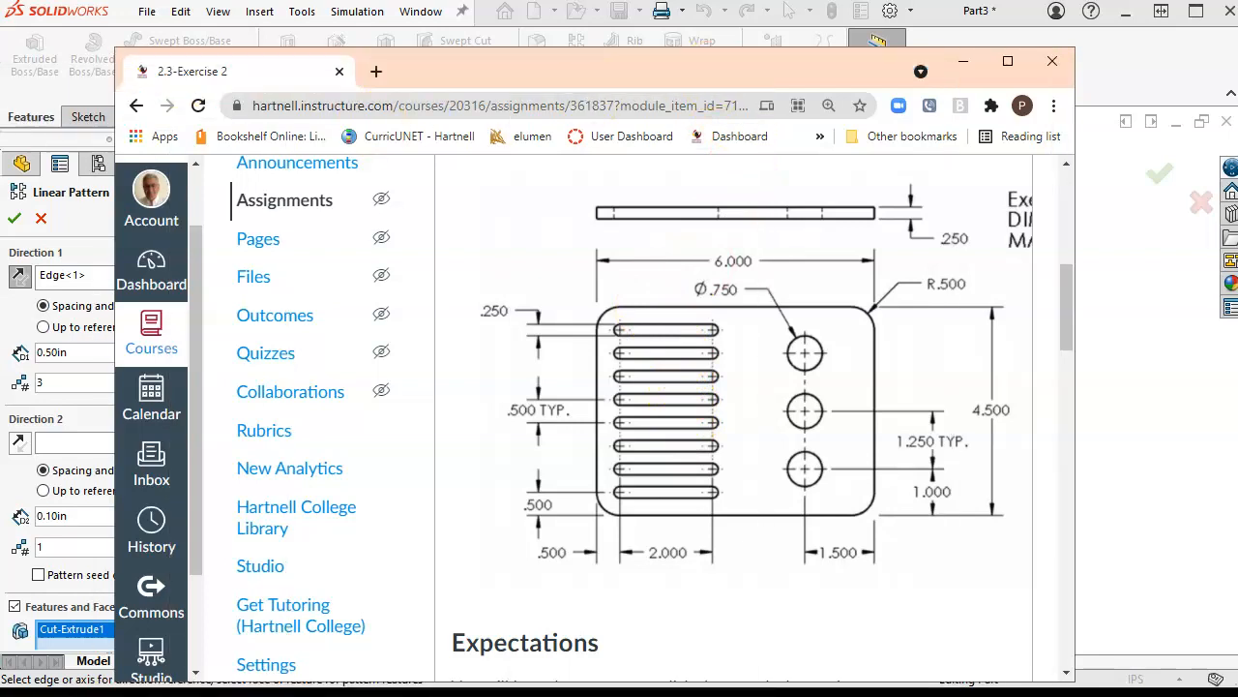
key("alt+Tab")
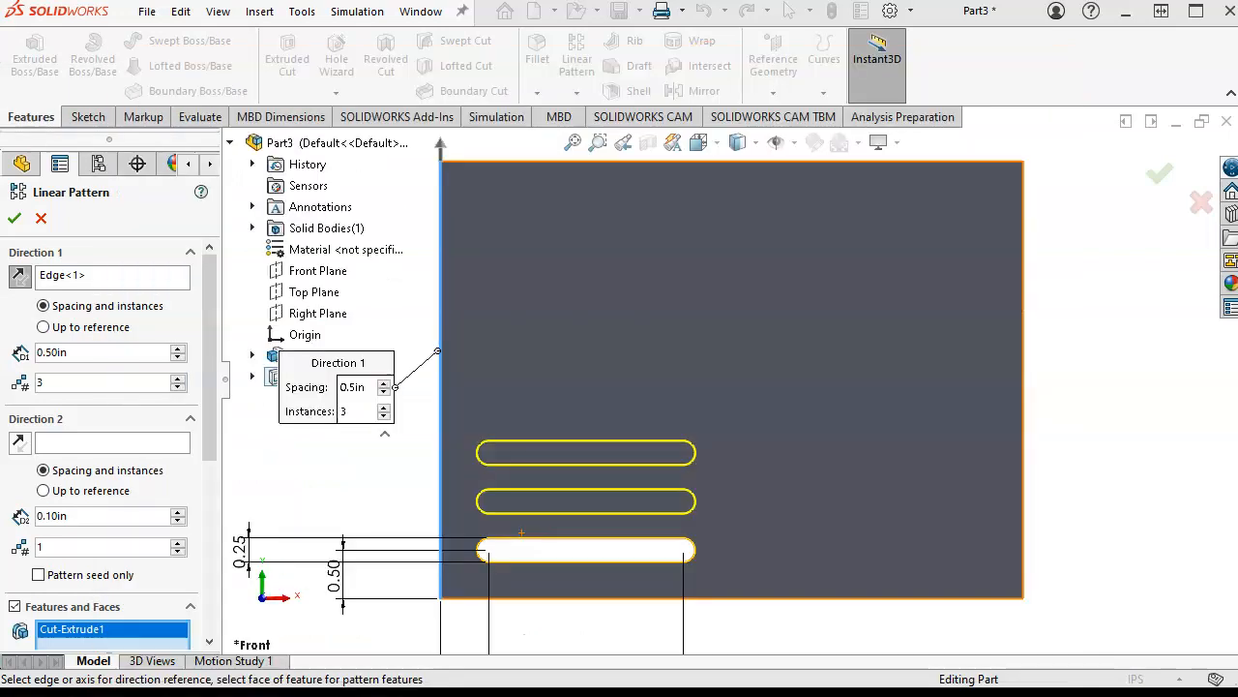
left_click(47, 383)
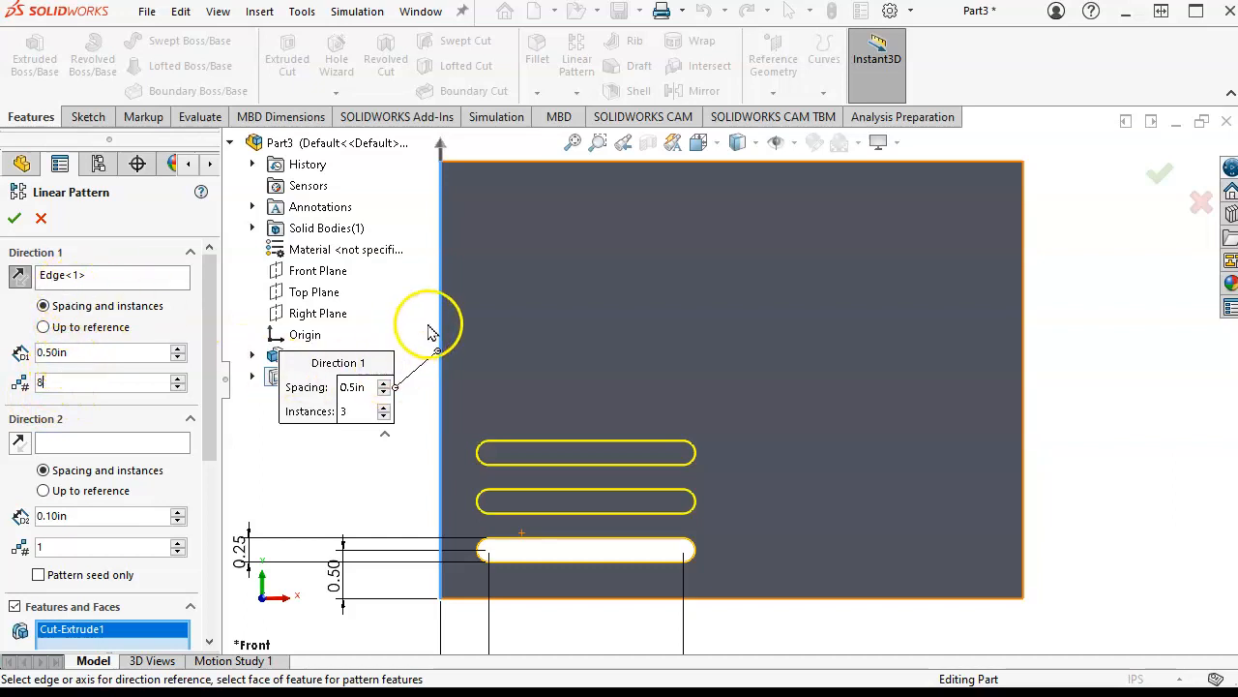
left_click_drag(215, 428, 205, 502)
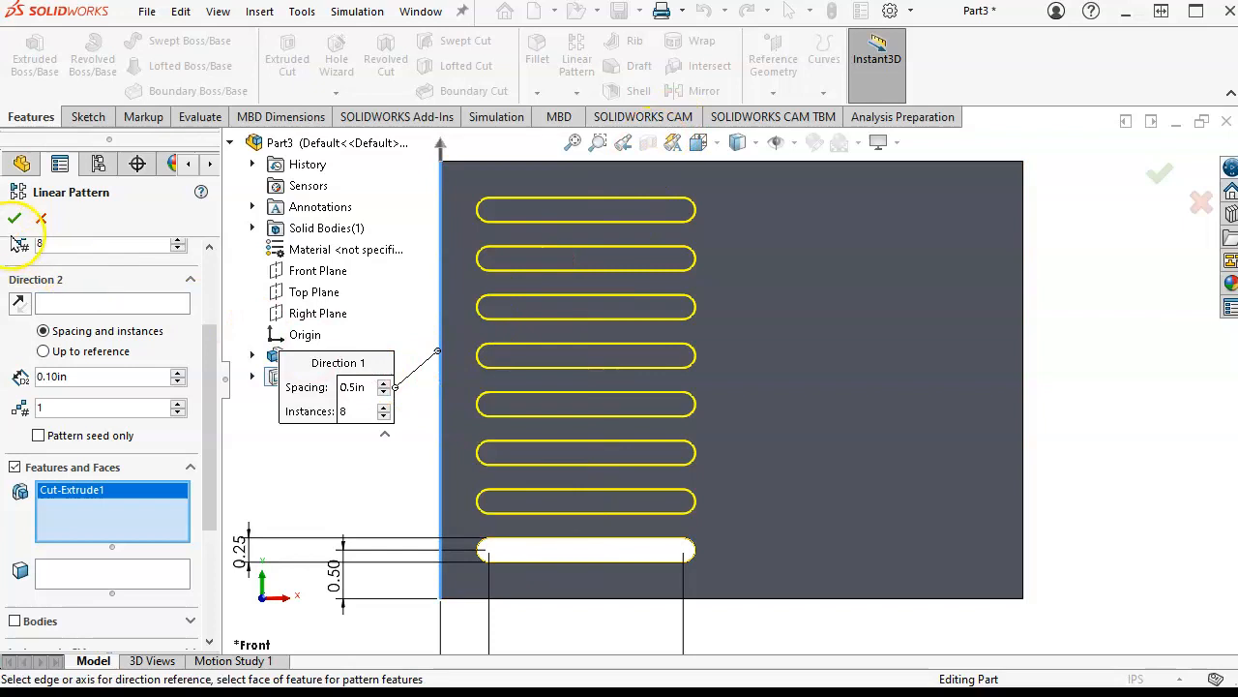
left_click(43, 330)
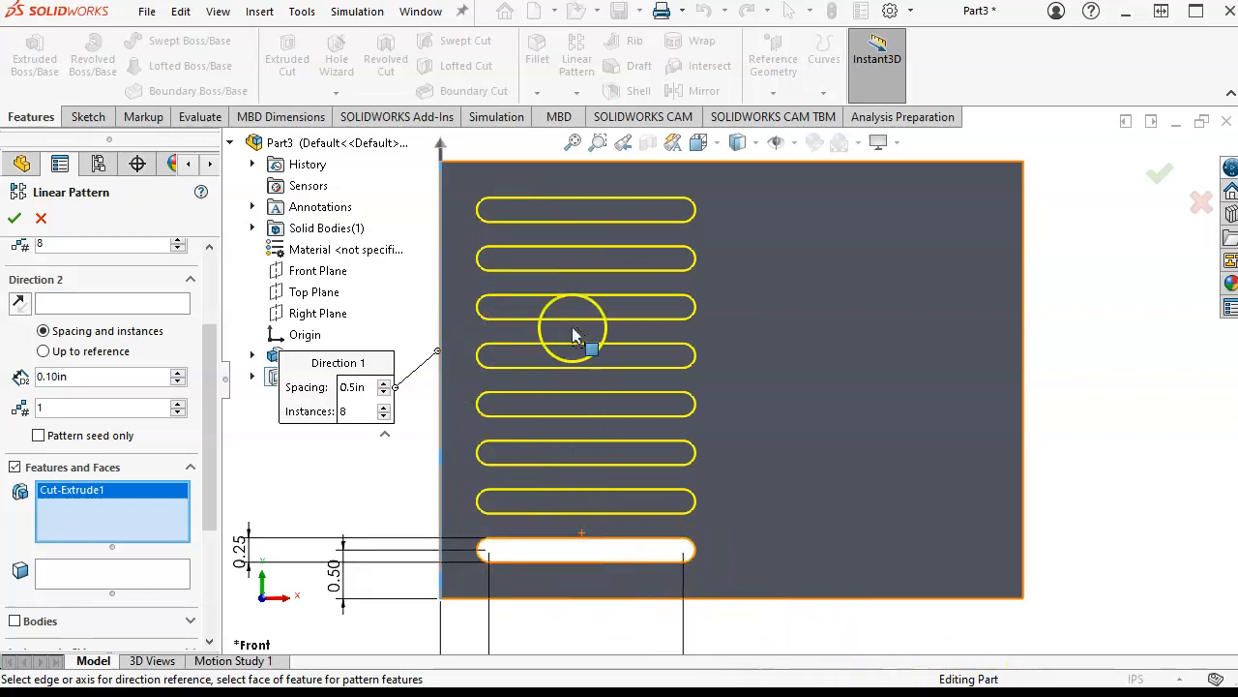
left_click(471, 601)
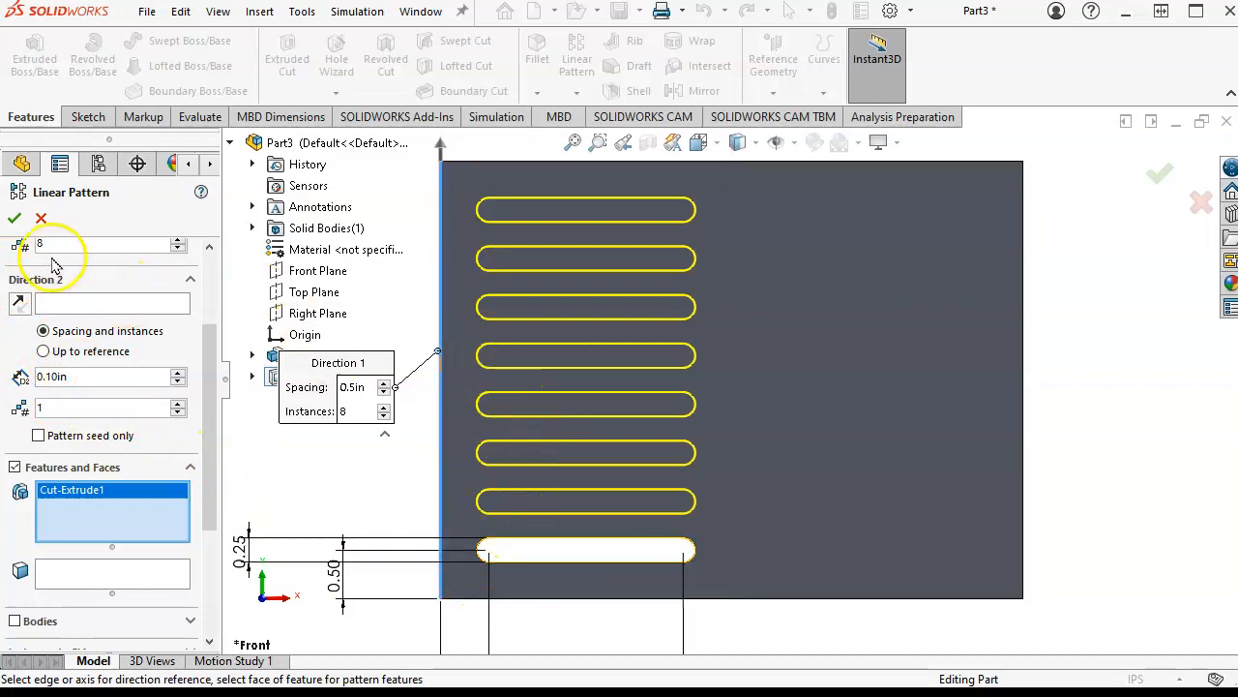
left_click(15, 220)
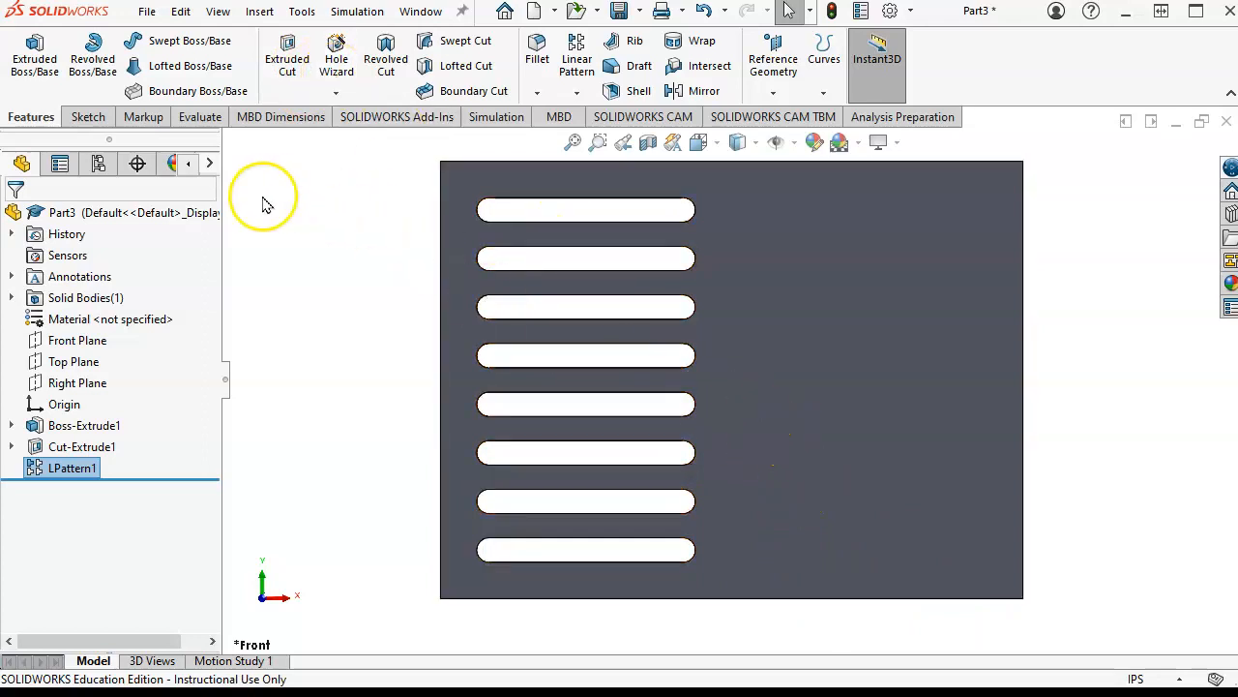
Sketch a circle about 1.13 in in diameter on the plate's front face, in the lower area beside the slots
left_click(85, 116)
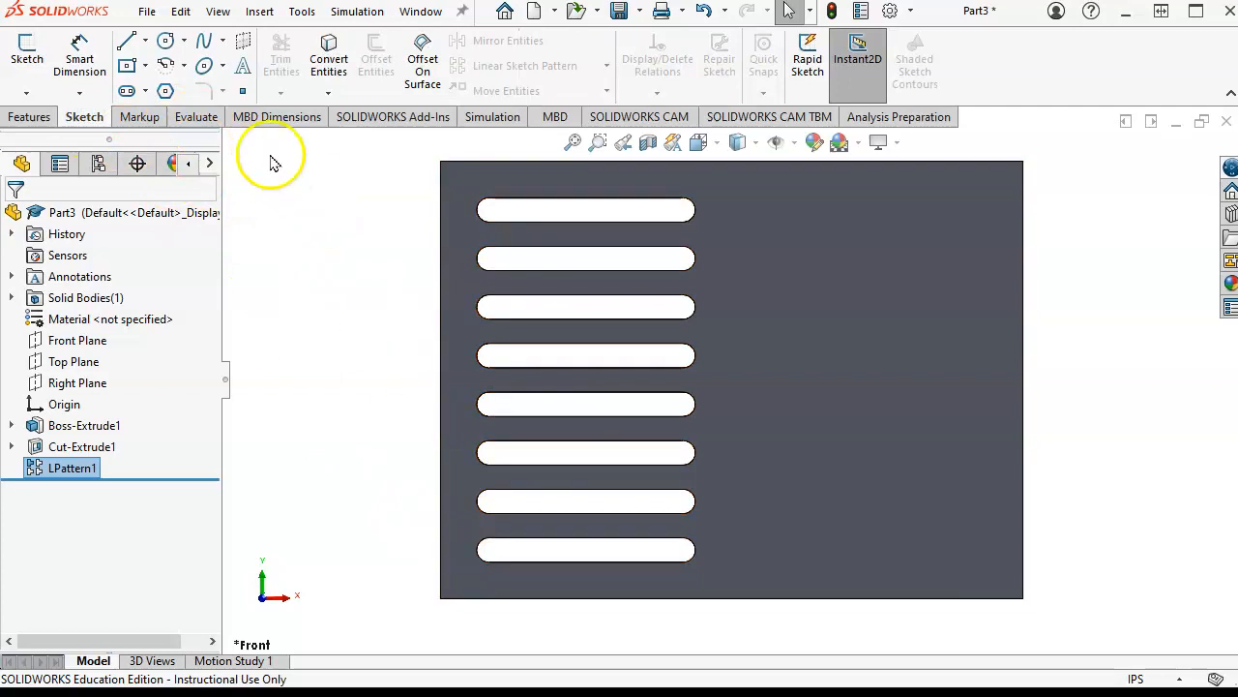
left_click(183, 41)
left_click(189, 64)
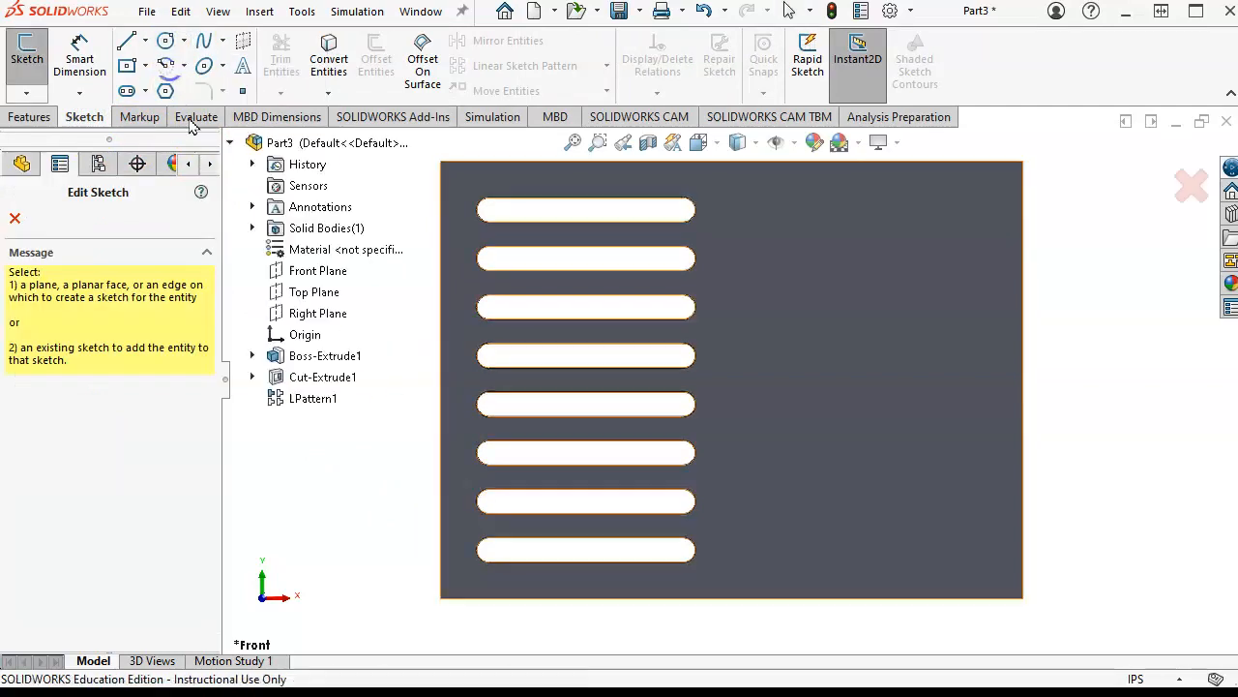
left_click(870, 509)
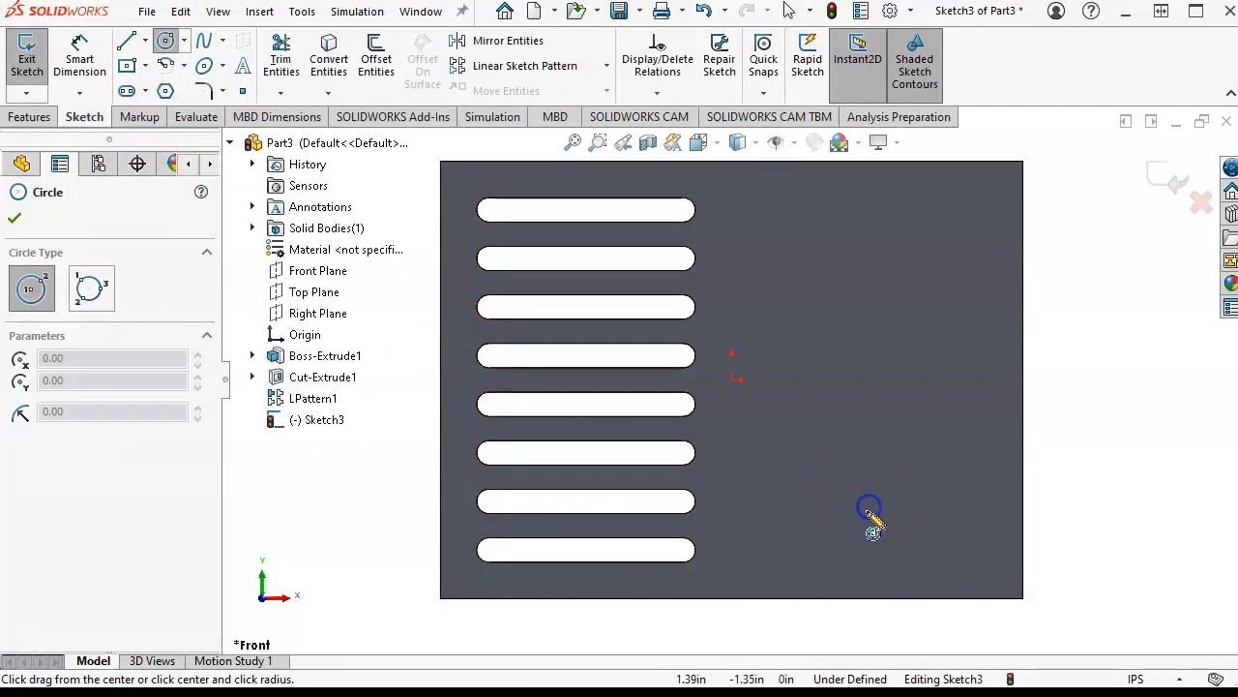
left_click(882, 510)
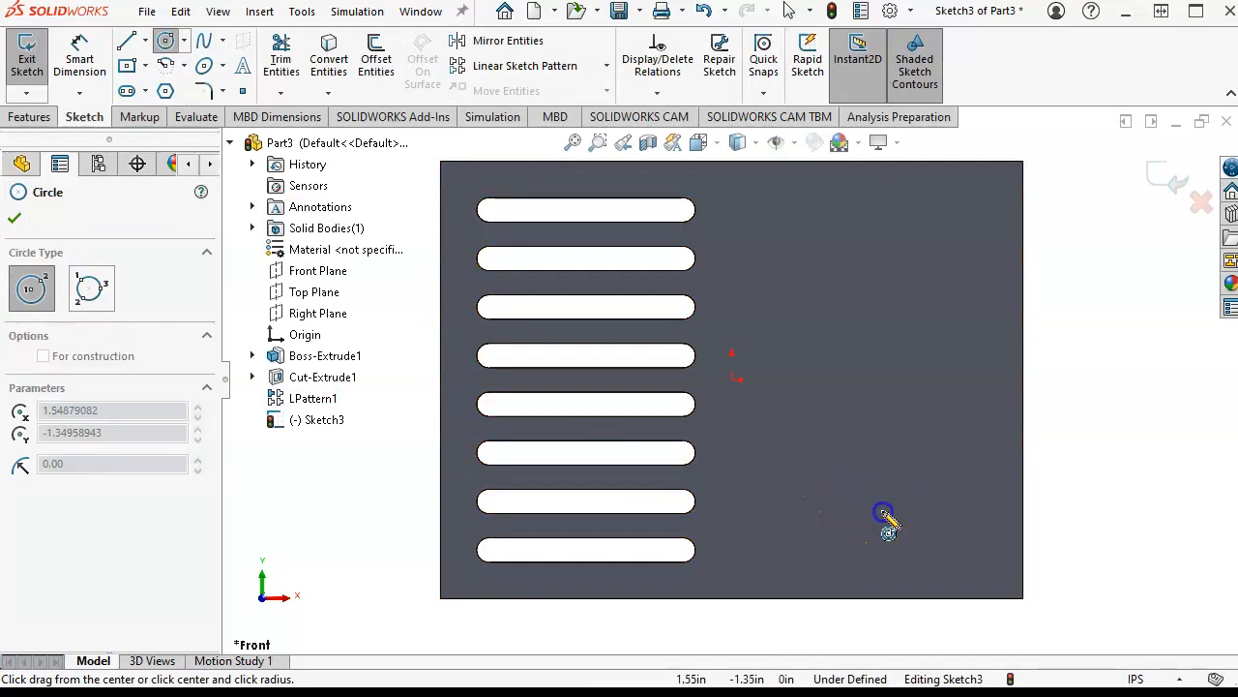
left_click(919, 472)
left_click(919, 472)
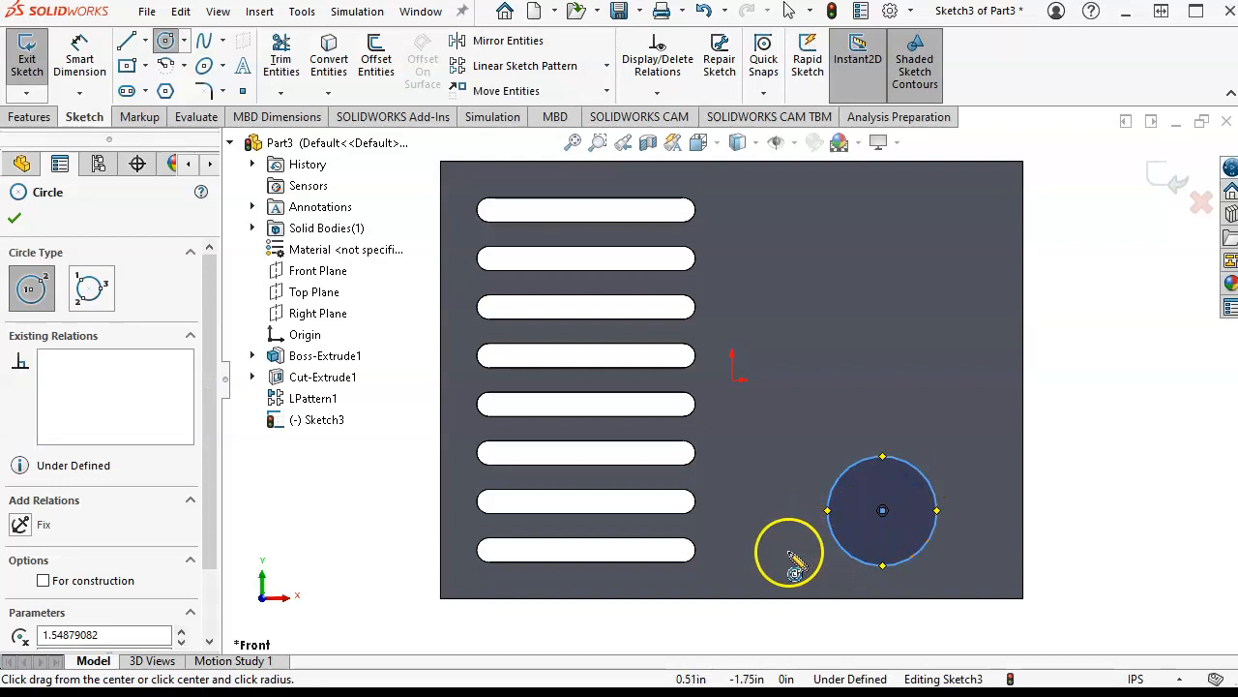
Dimension the circle's diameter as 0.75 in
left_click(79, 58)
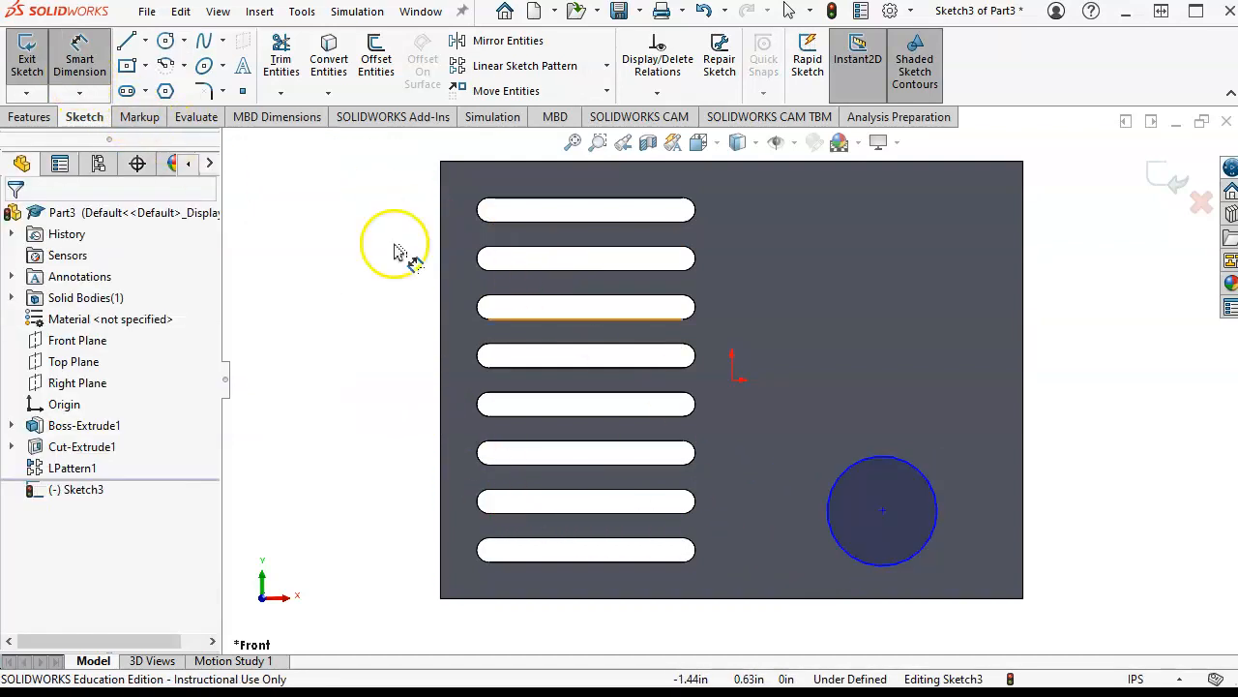
left_click(925, 484)
left_click(1057, 405)
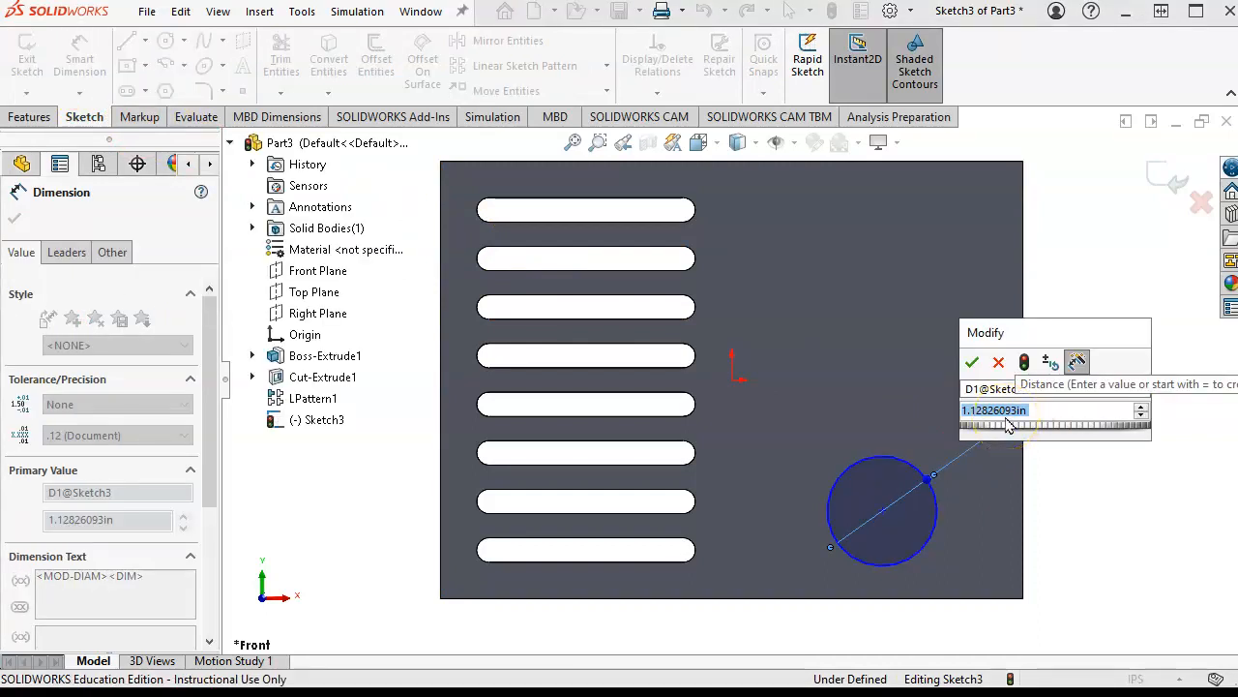
type(".75")
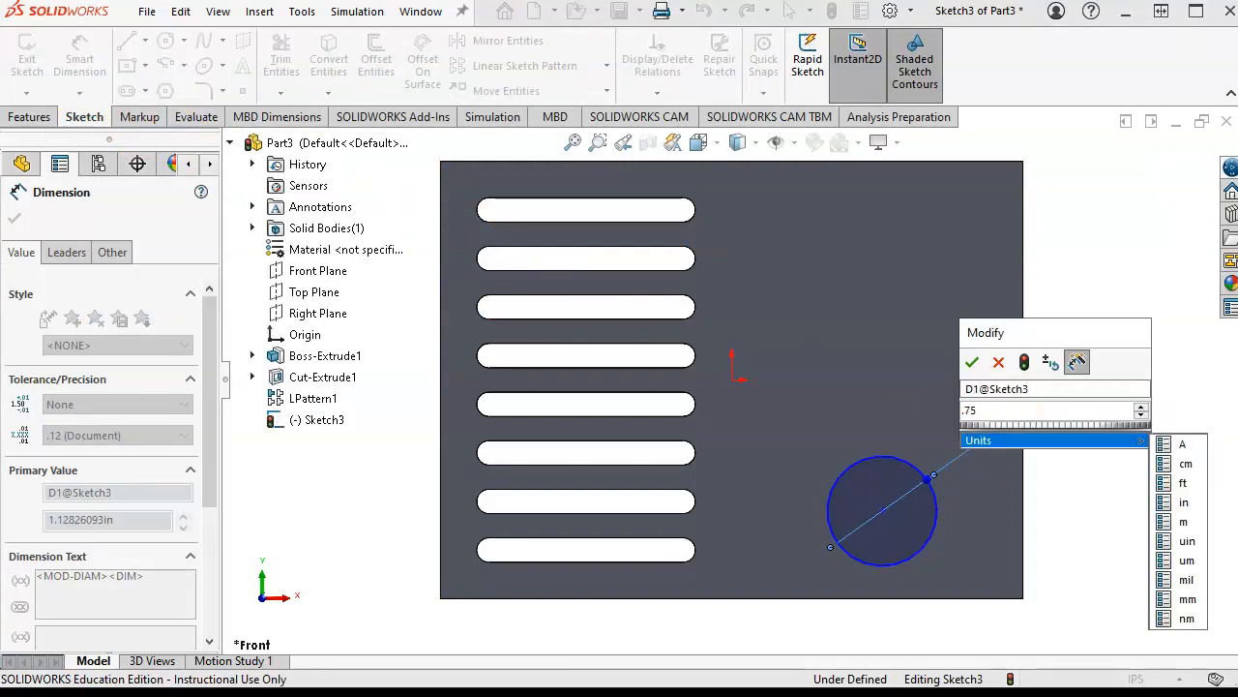
left_click(970, 363)
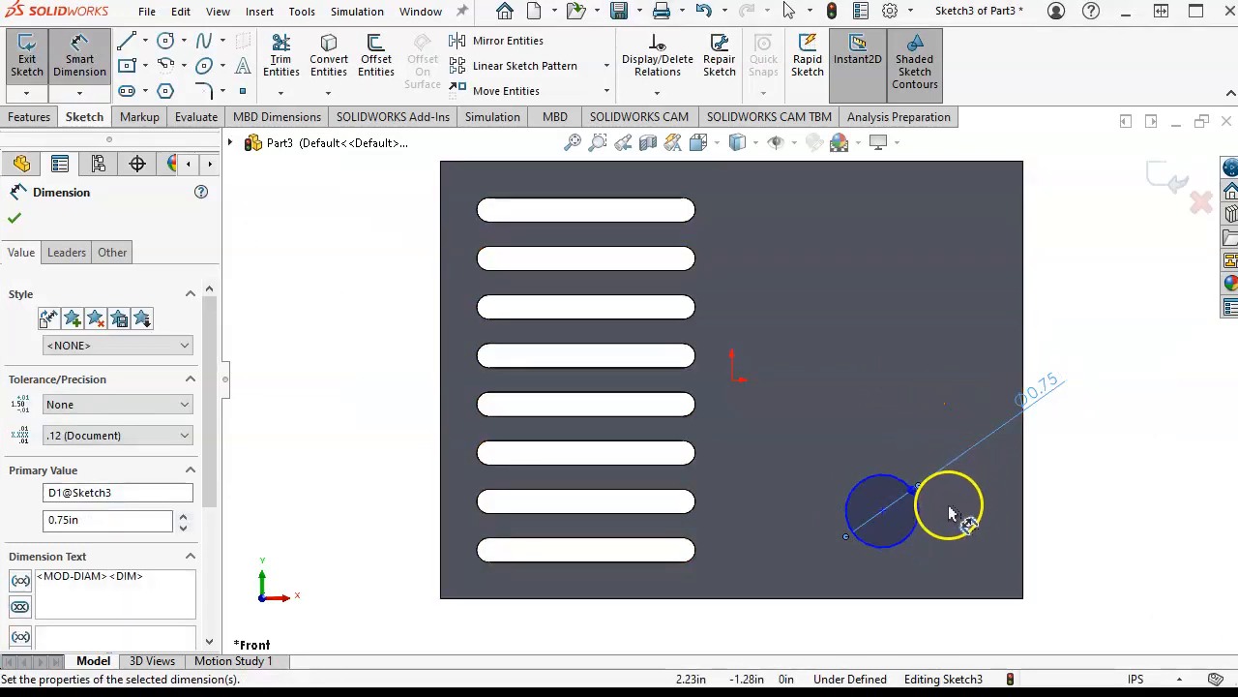
Dimension the circle's center 1.5 in horizontally from the plate's right edge
left_click(883, 511)
left_click(1028, 515)
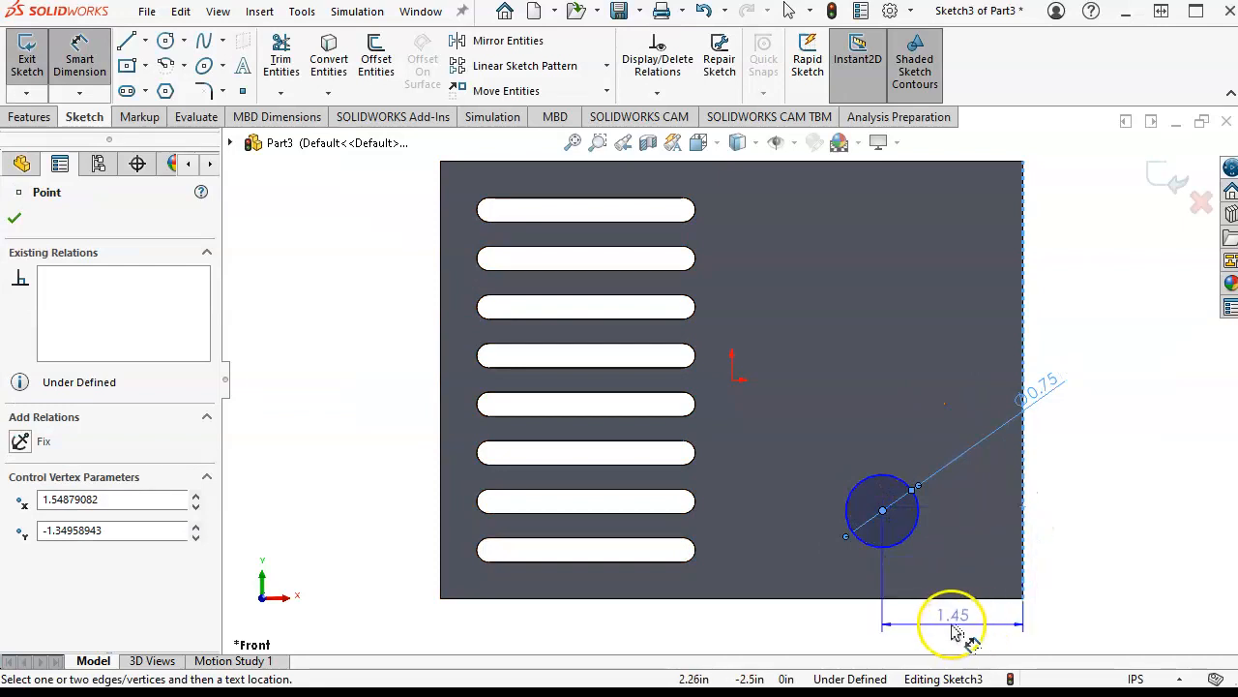
left_click(949, 619)
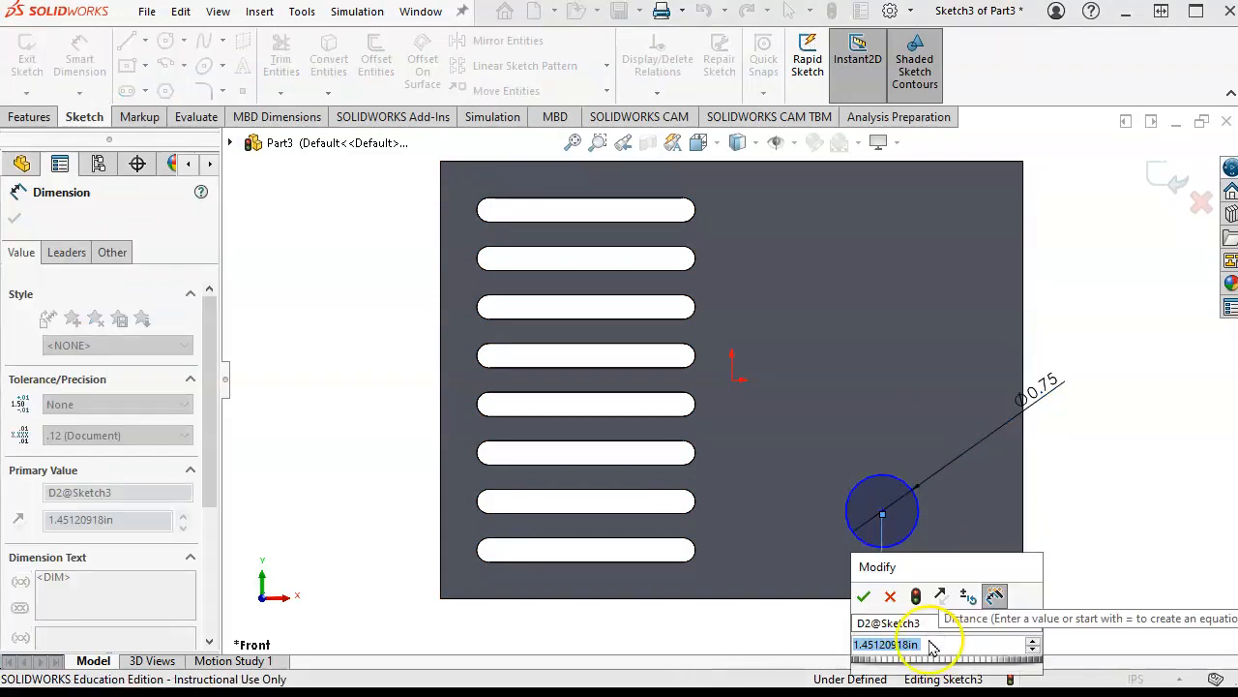
type("1.5")
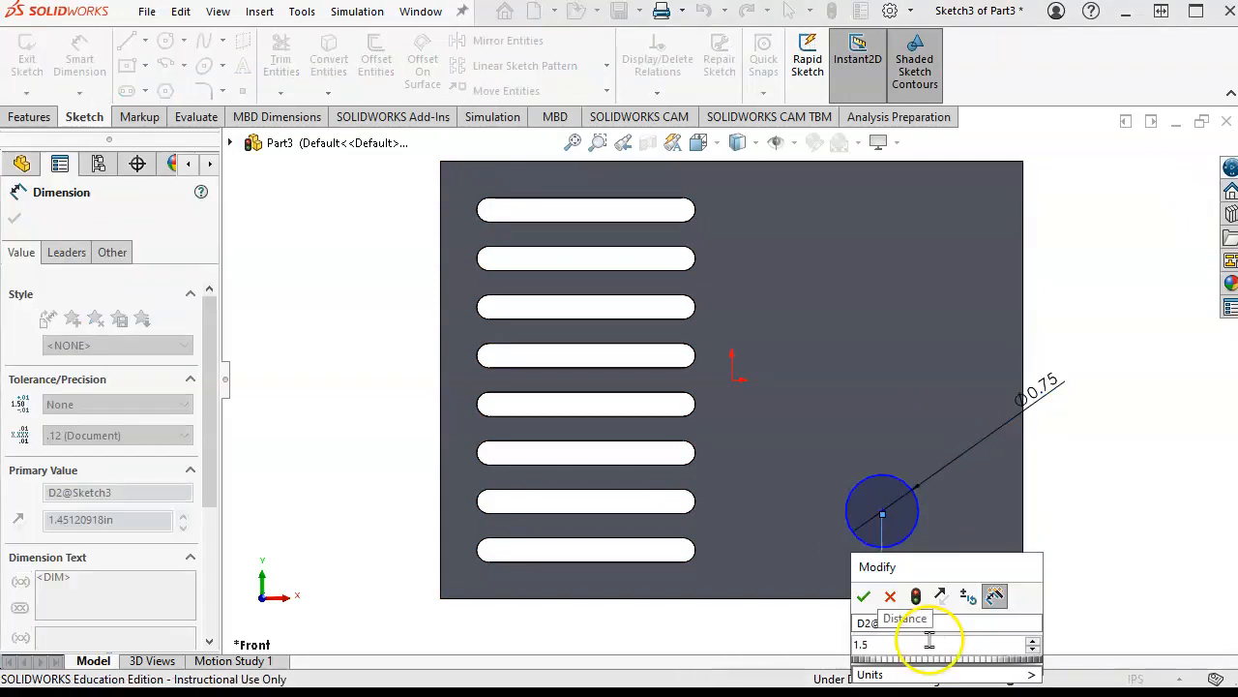
mouse_move(976, 683)
left_click(864, 596)
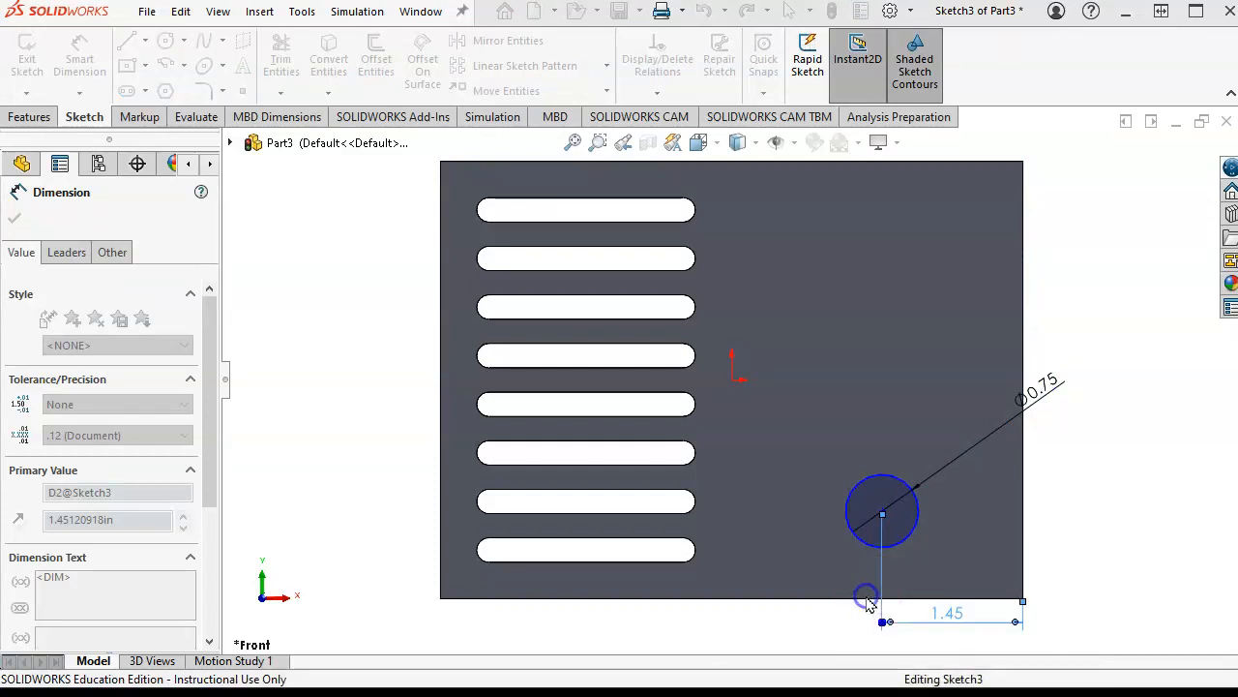
Dimension the circle 1 in vertically from the plate's bottom edge and finish dimensioning
left_click(890, 546)
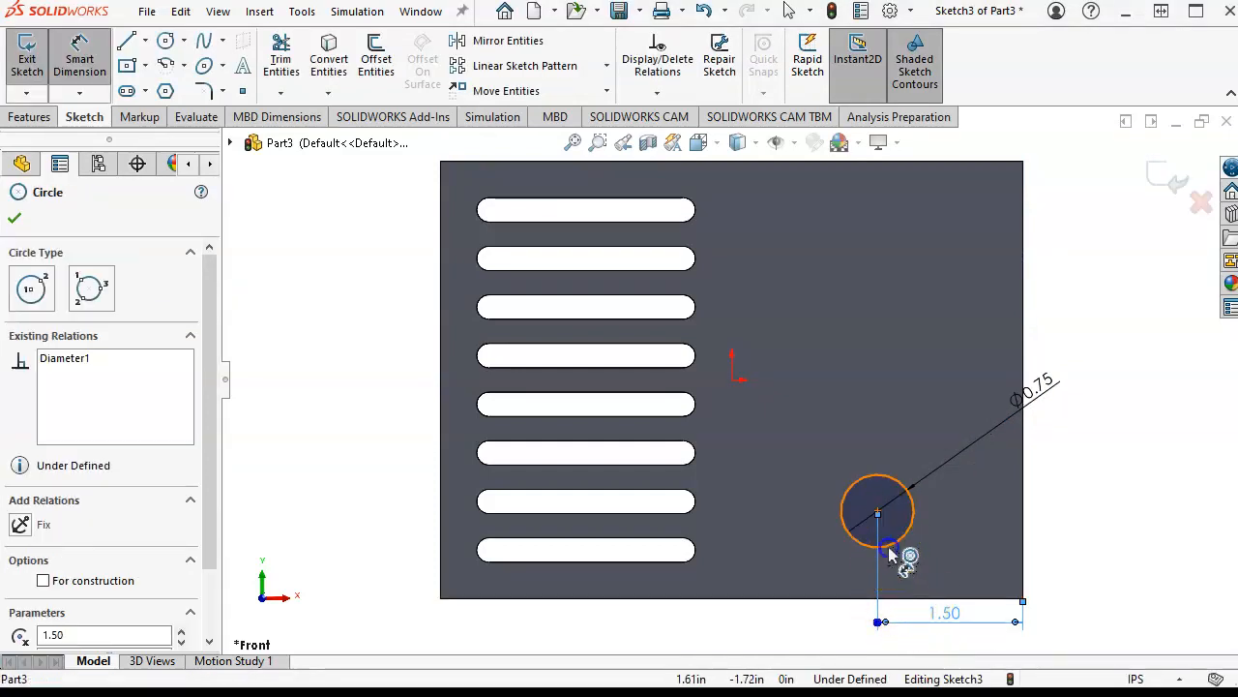
left_click(891, 599)
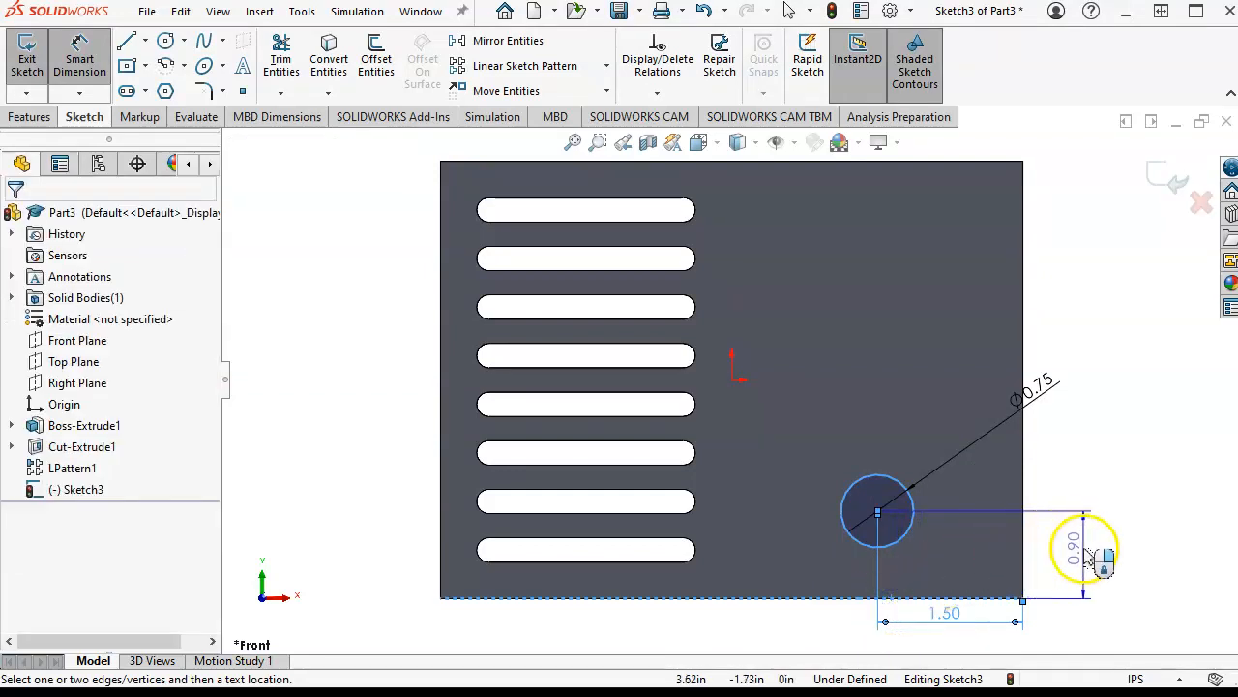
left_click(1072, 545)
type("1")
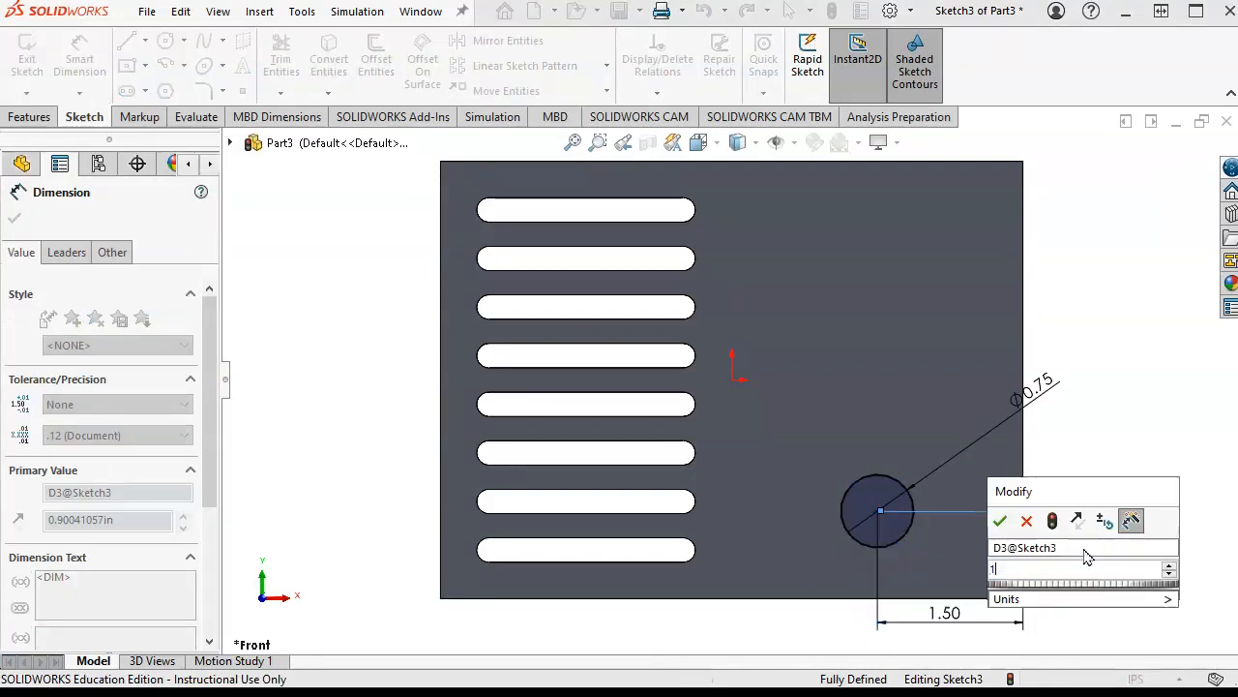
left_click(1019, 539)
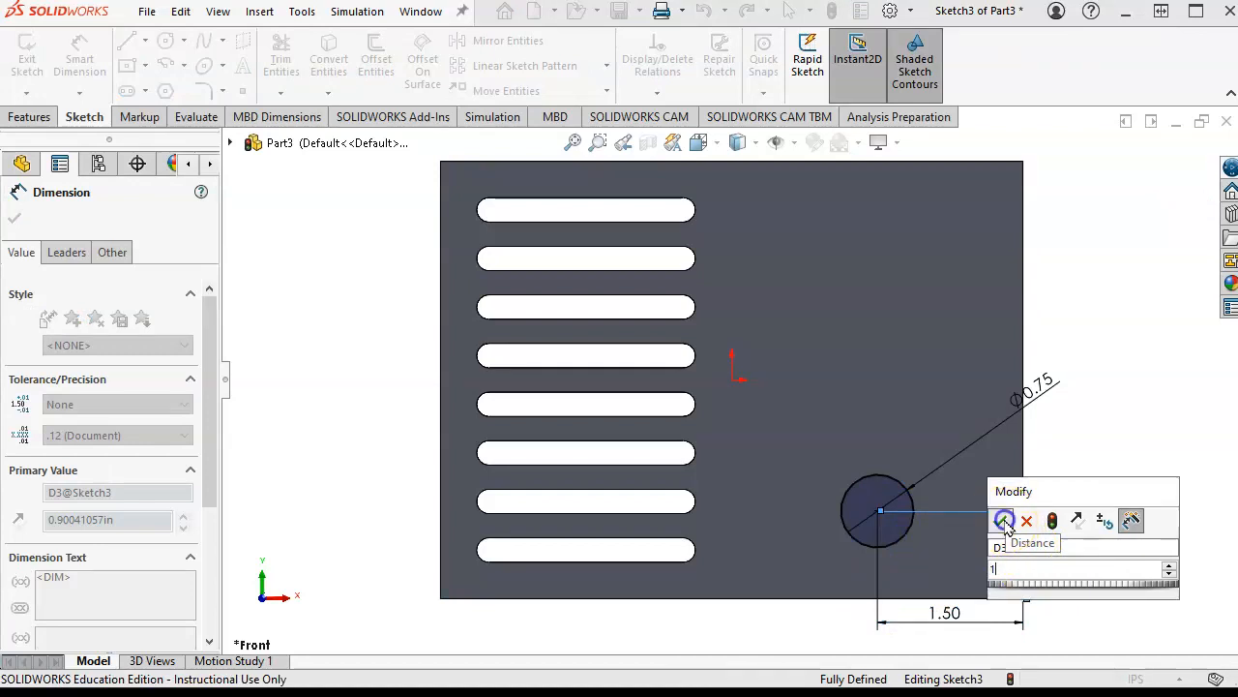
left_click(1001, 522)
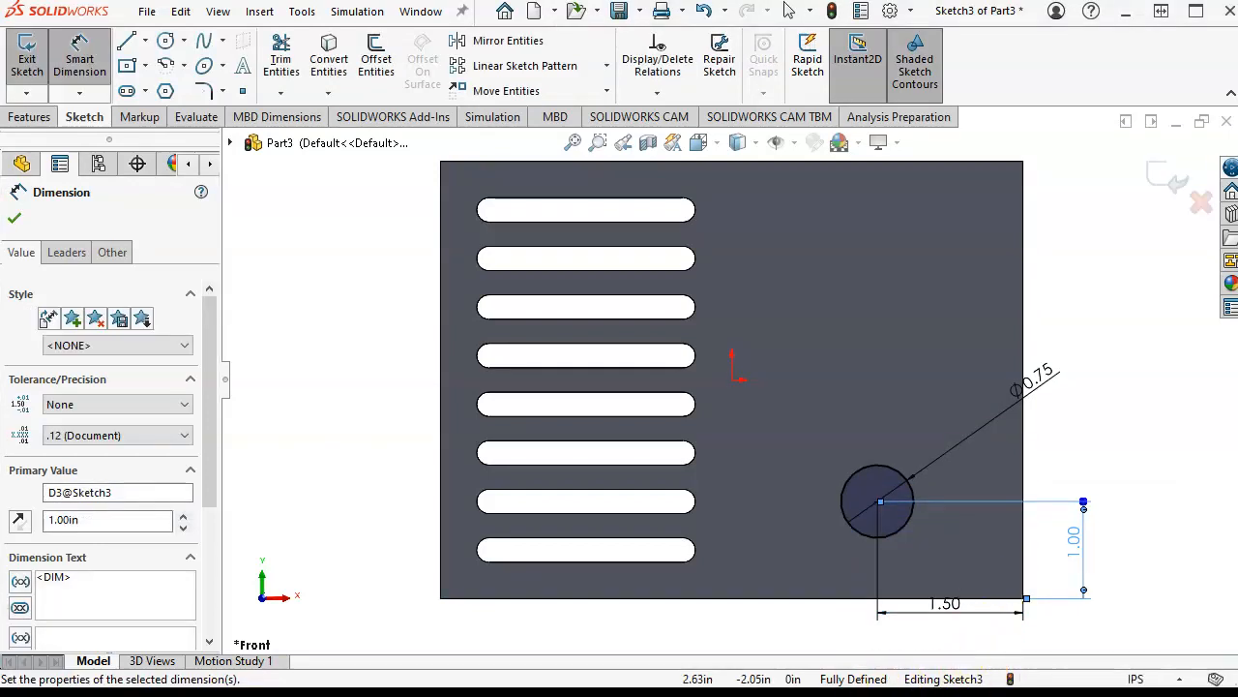
left_click(14, 223)
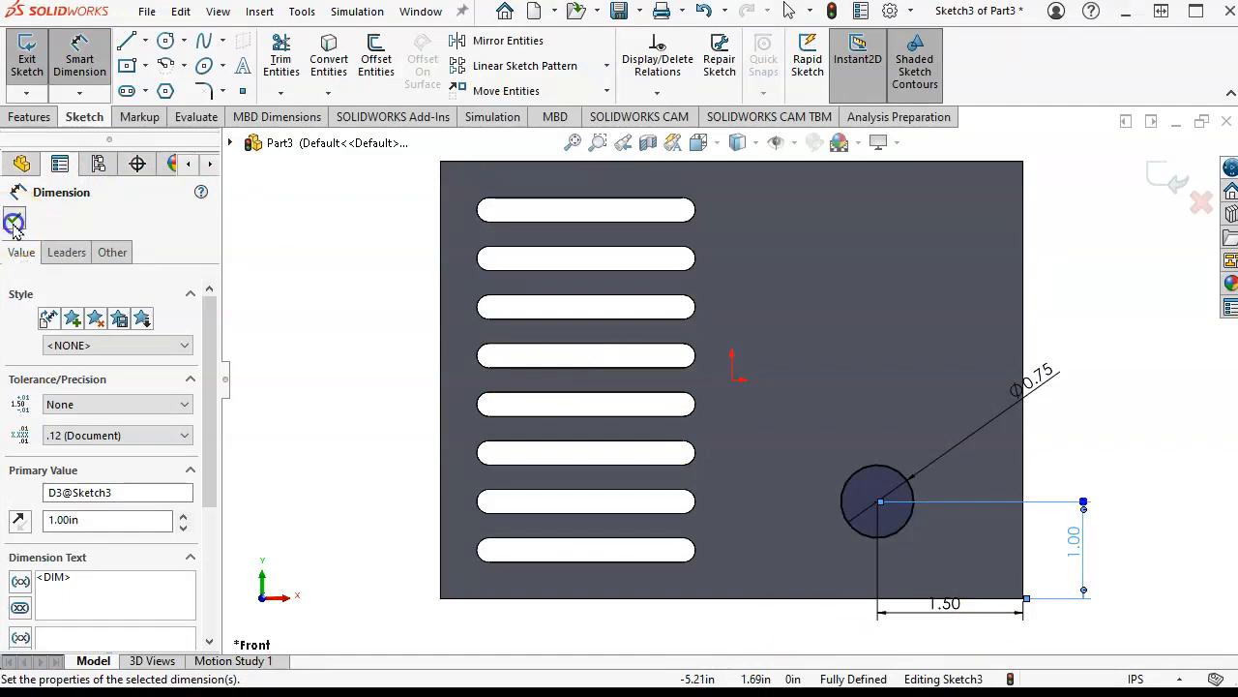
left_click(68, 72)
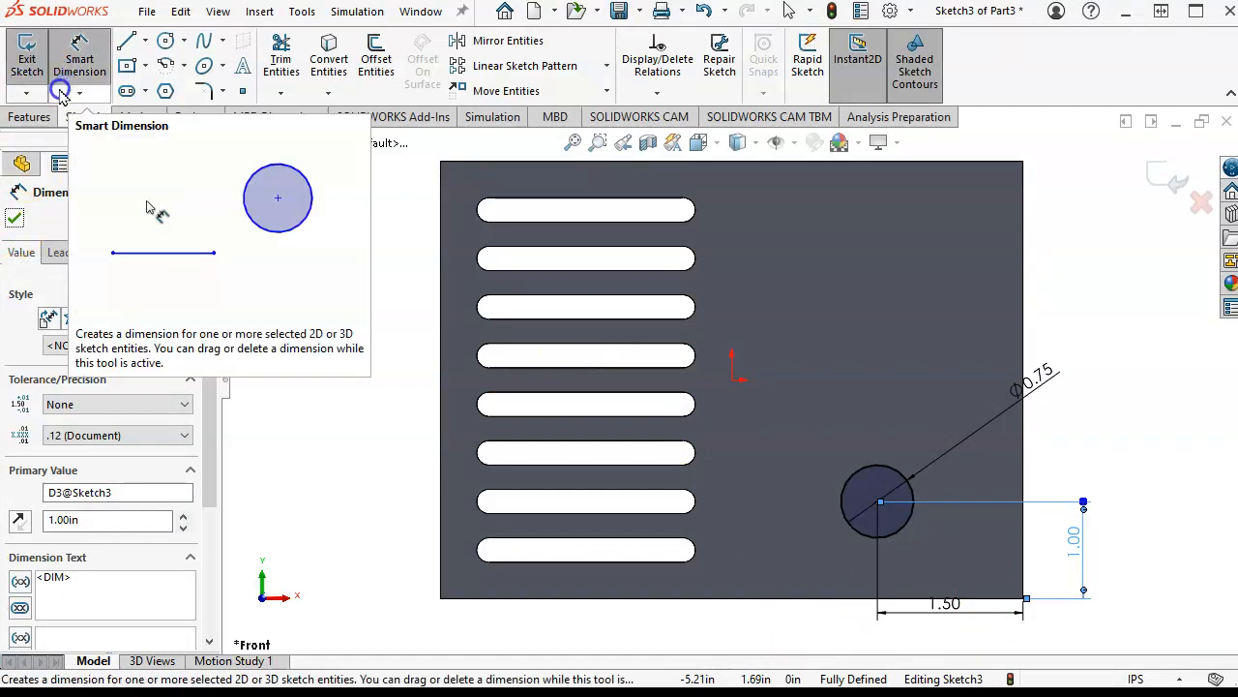
Cut the circle through the whole plate with an Extruded Cut set to Through All
left_click(27, 116)
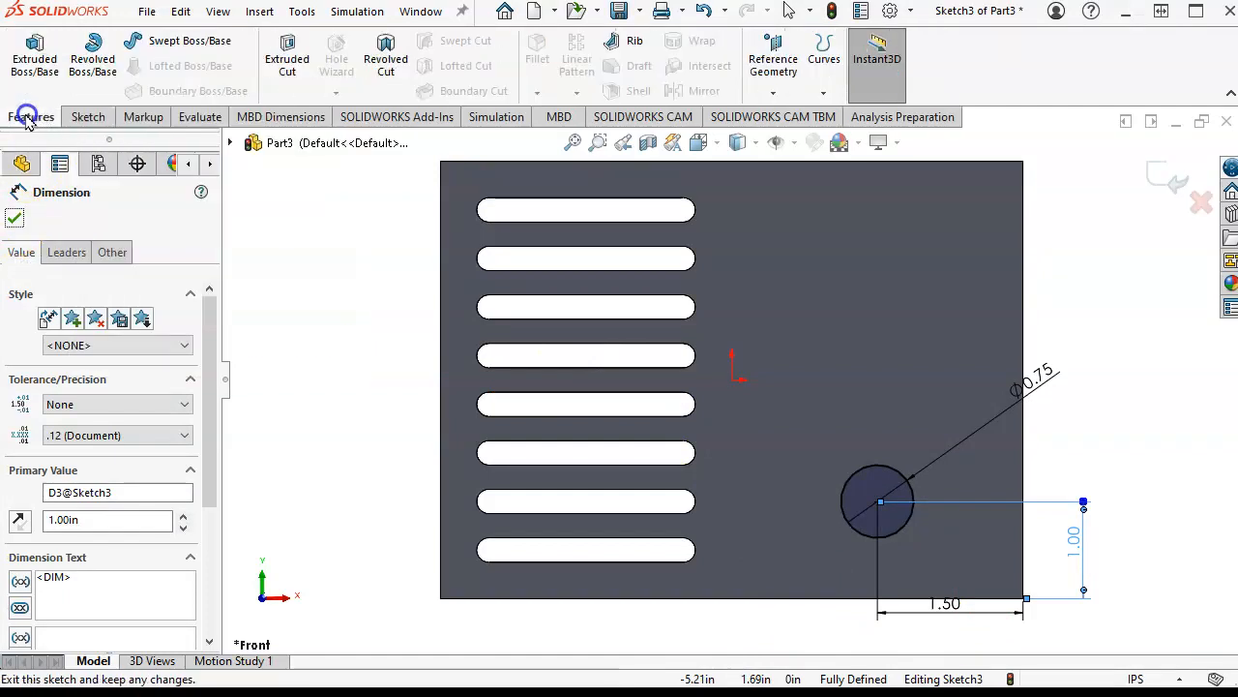
left_click(287, 58)
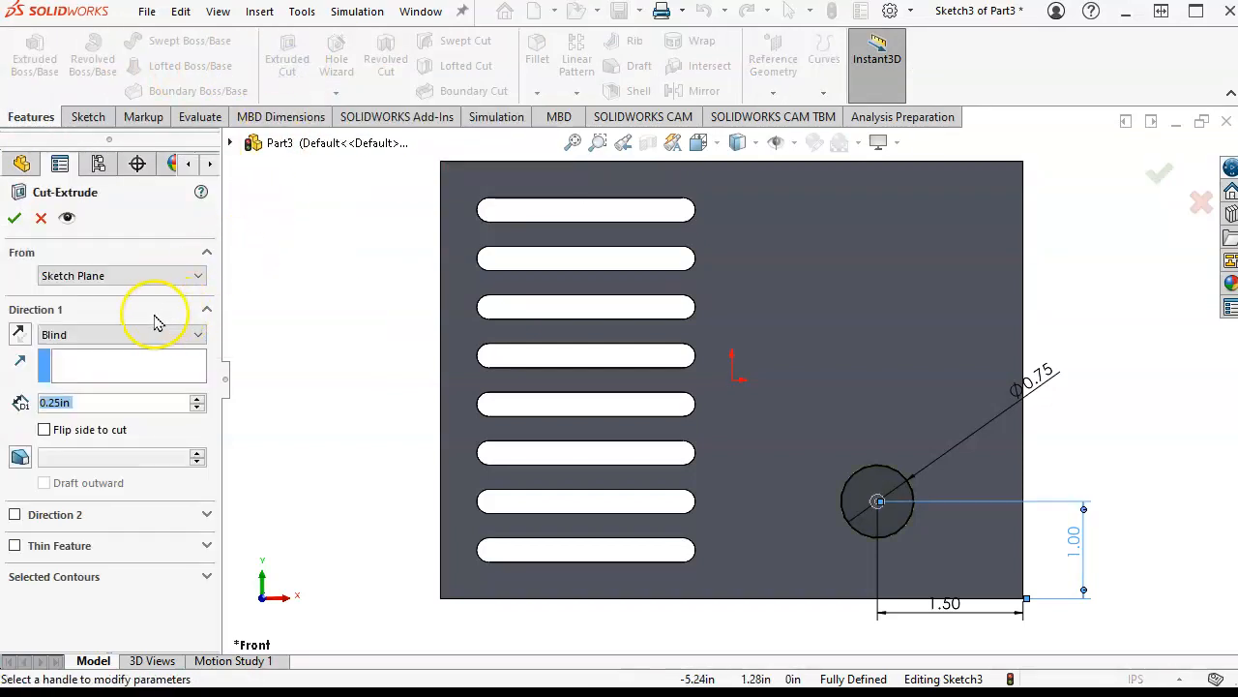
left_click(155, 335)
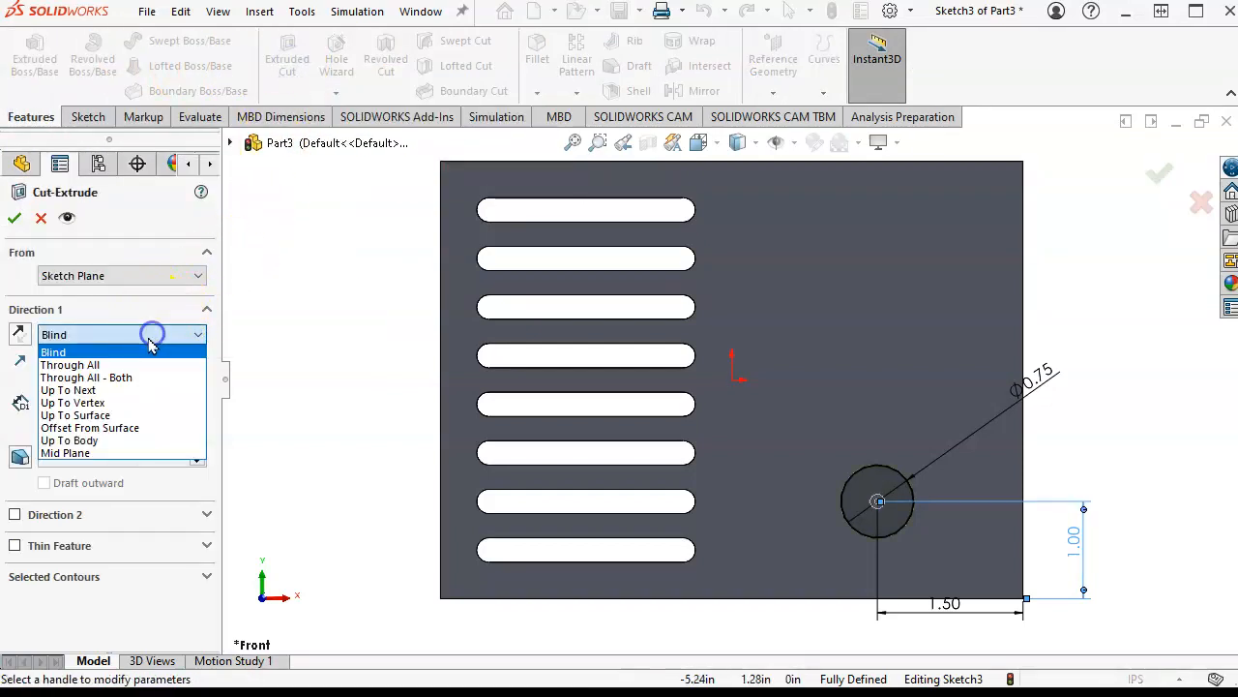
left_click(100, 367)
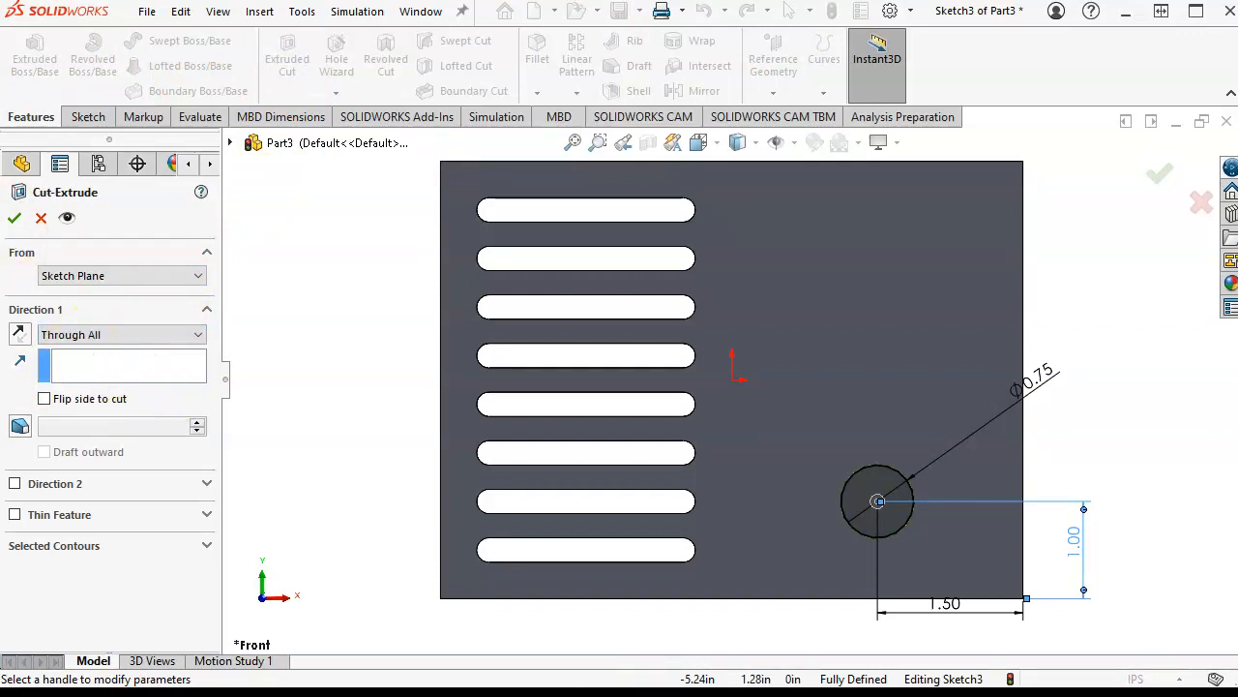
left_click(14, 219)
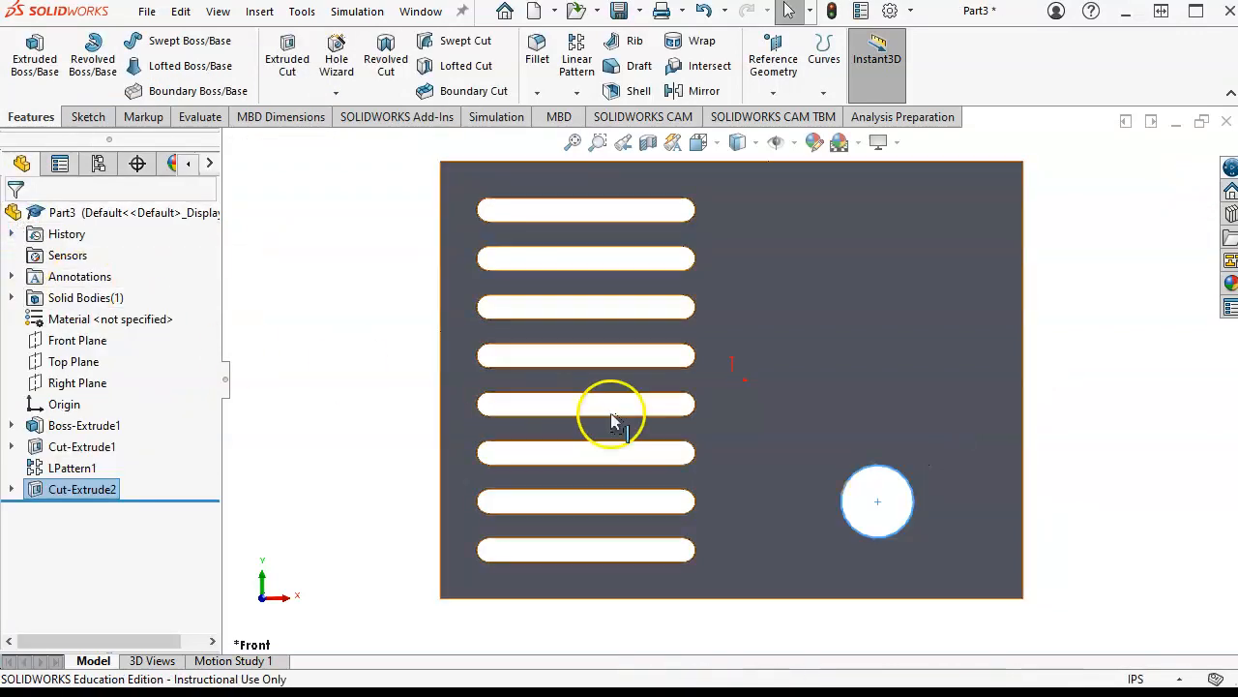
Start a linear pattern of the hole along the plate's right vertical edge, reversed to run upward, with 3 instances
left_click(878, 470)
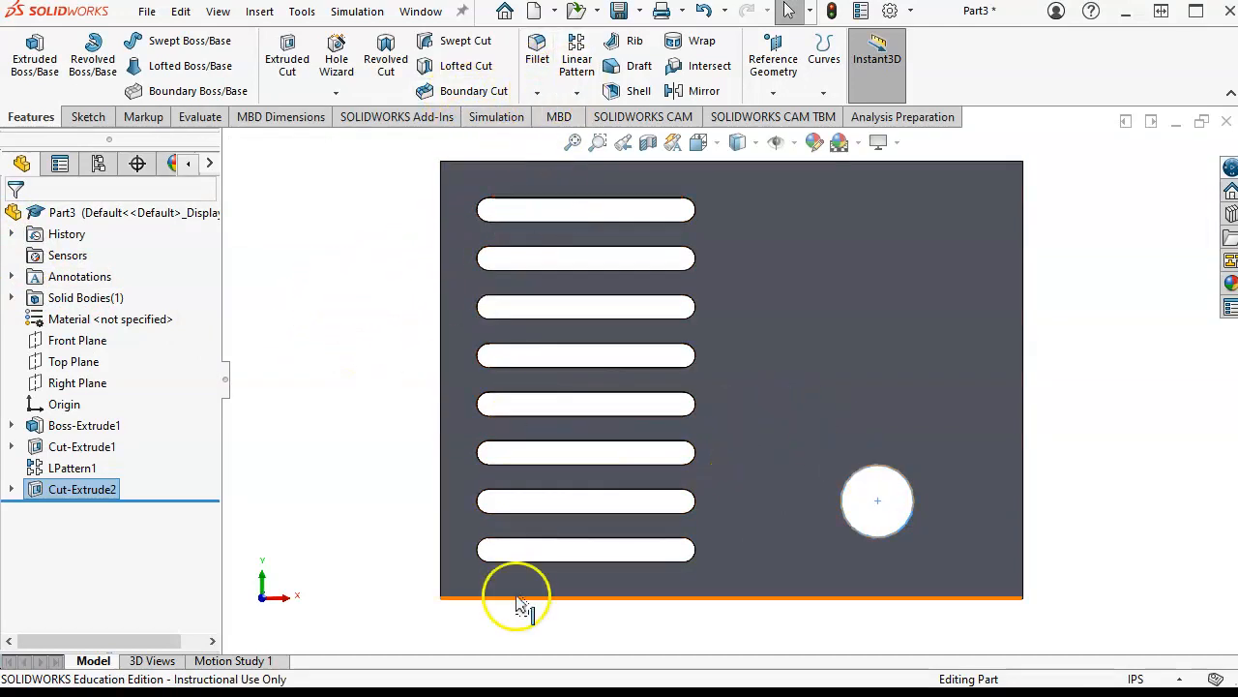
left_click(578, 66)
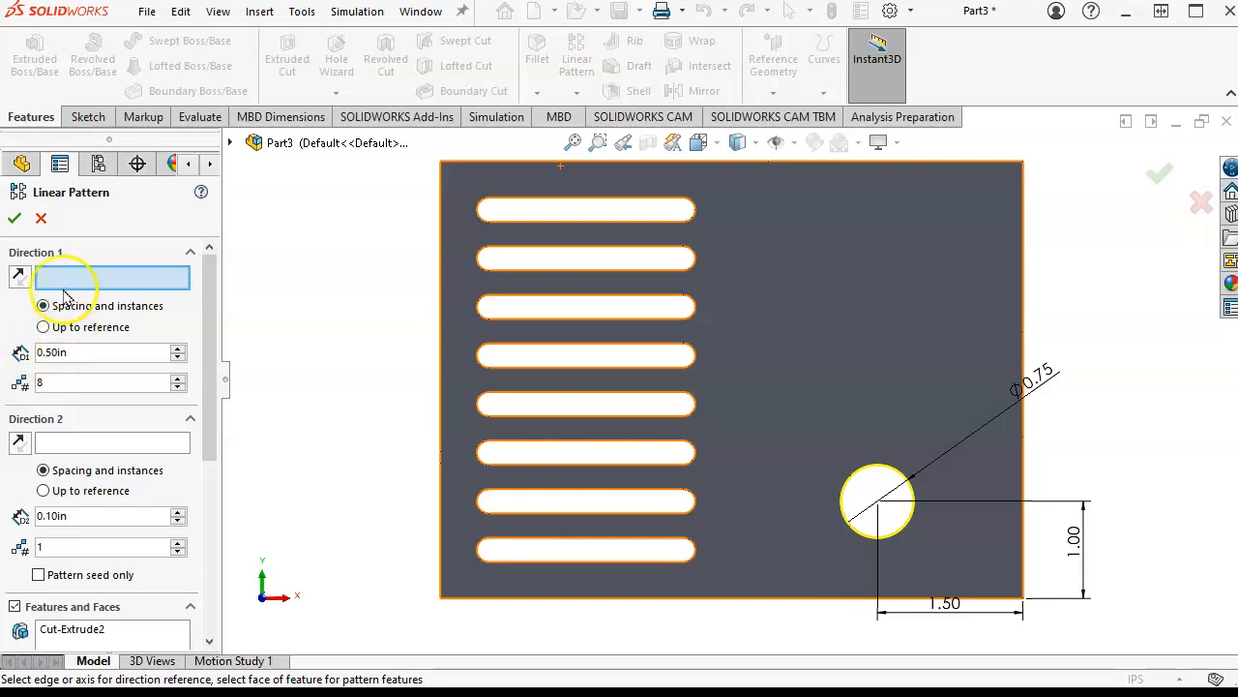
left_click(1024, 348)
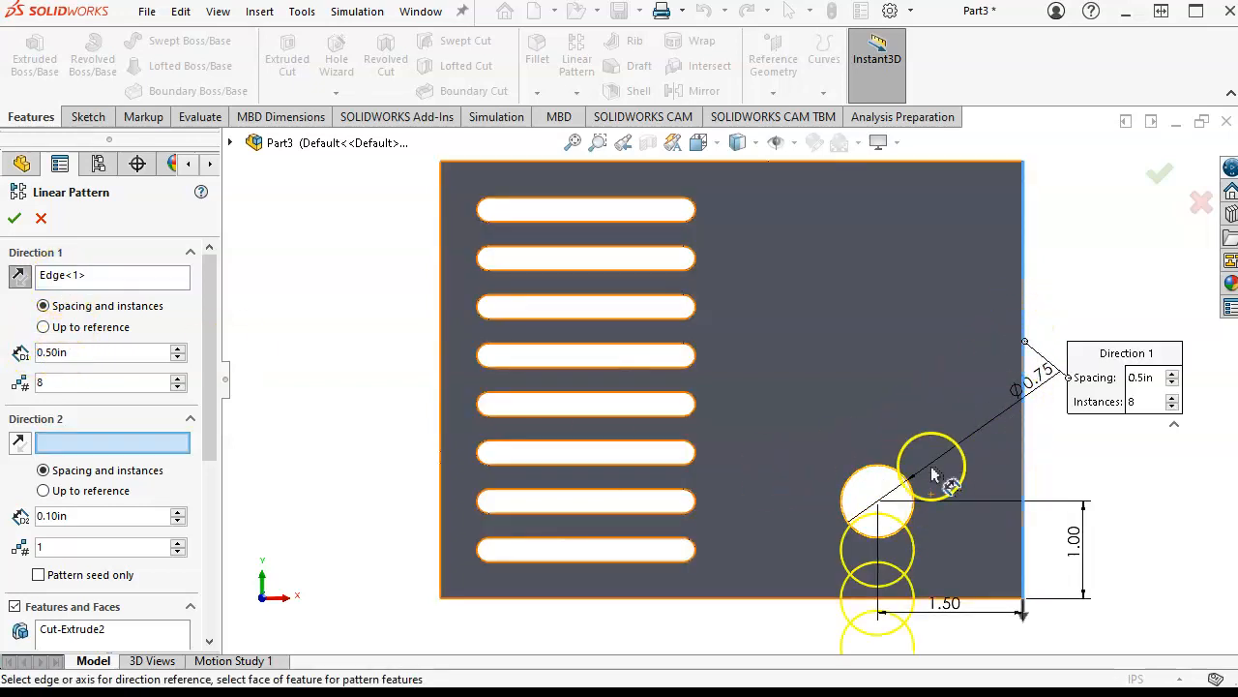
left_click(21, 279)
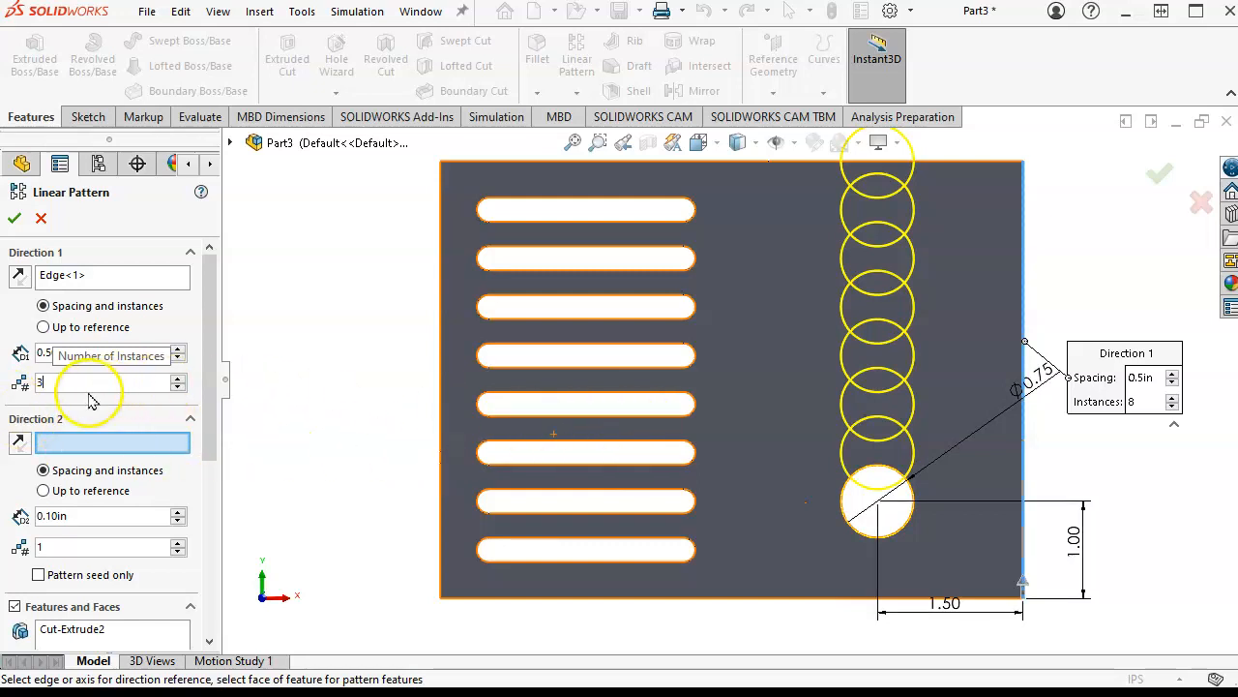
Set the hole pattern's spacing to 1.25 in and complete the pattern
left_click(86, 354)
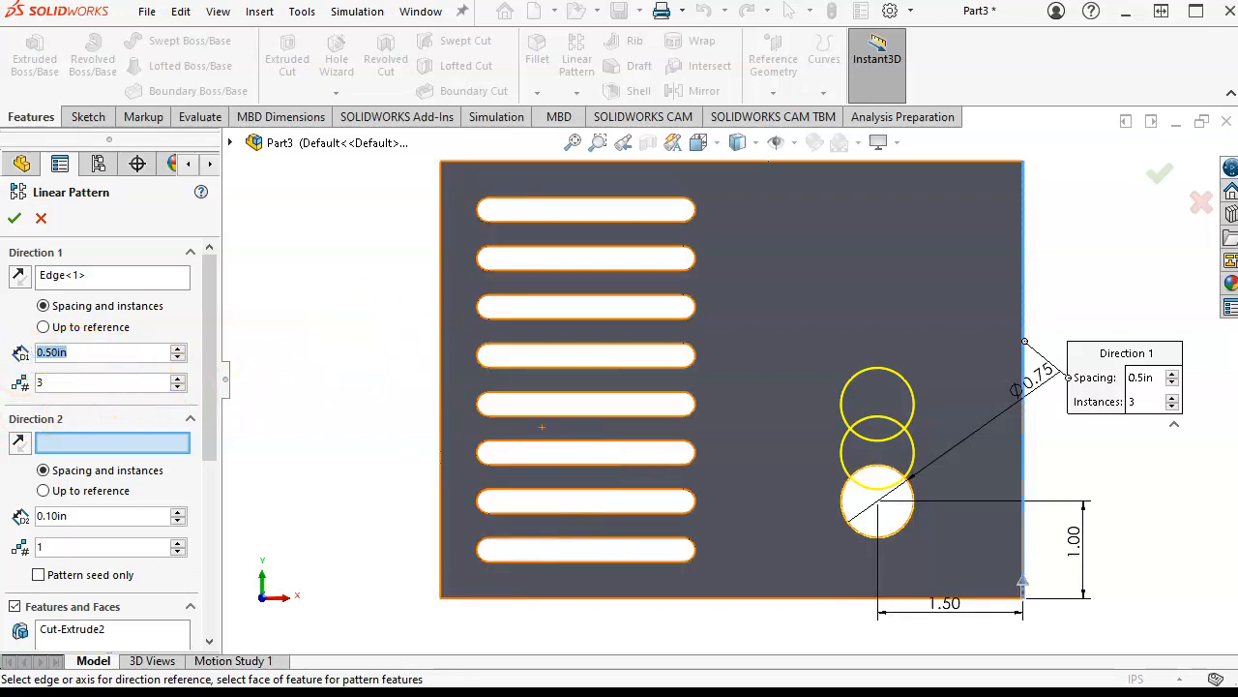
type("1.25")
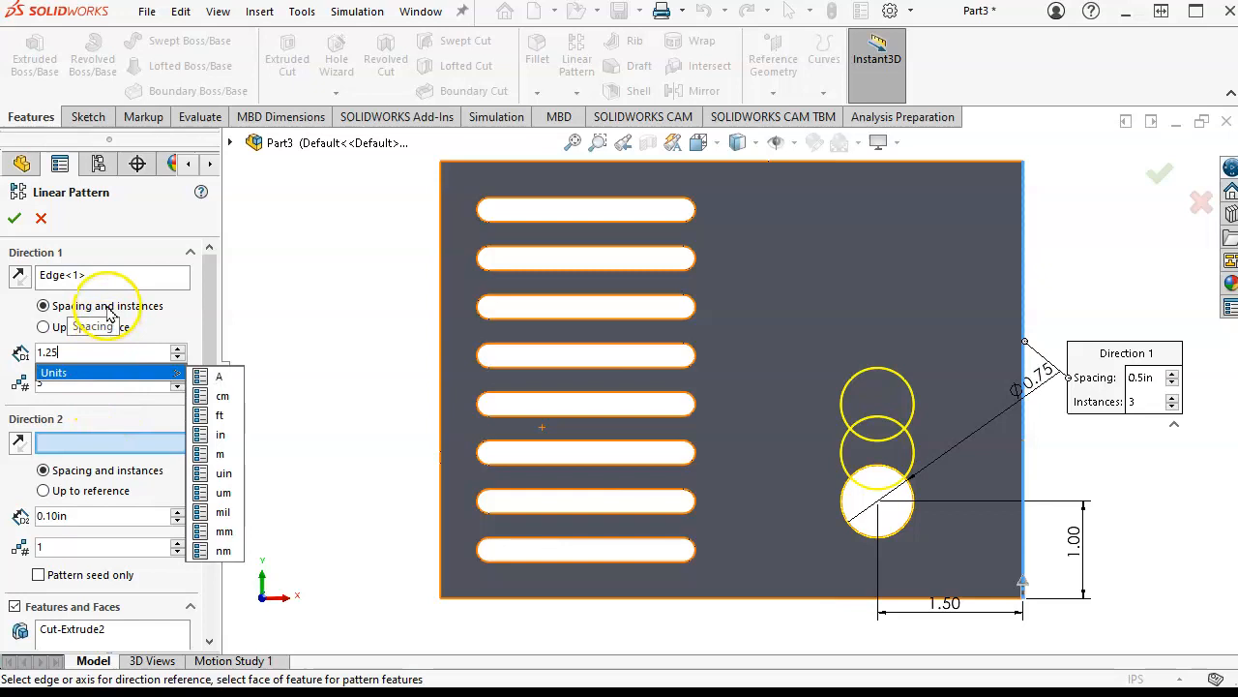
left_click(106, 274)
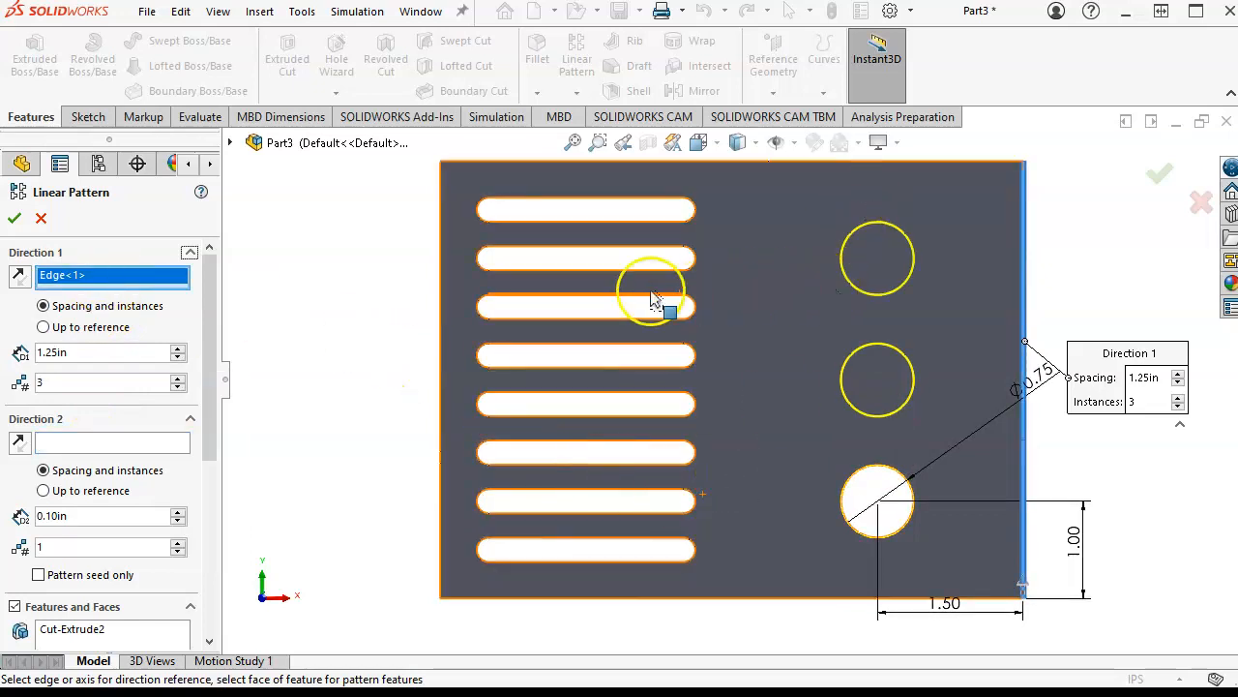
left_click(11, 219)
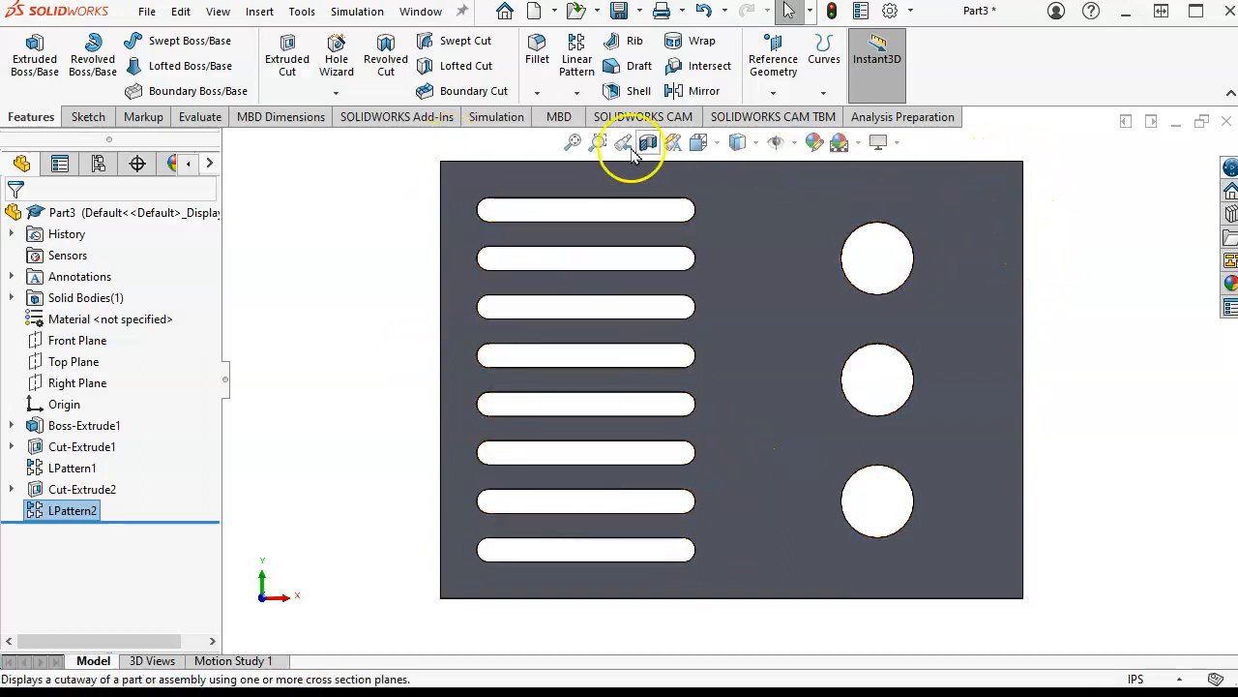
scroll(768, 333, "down", 2)
middle_click_drag(768, 334, 767, 341)
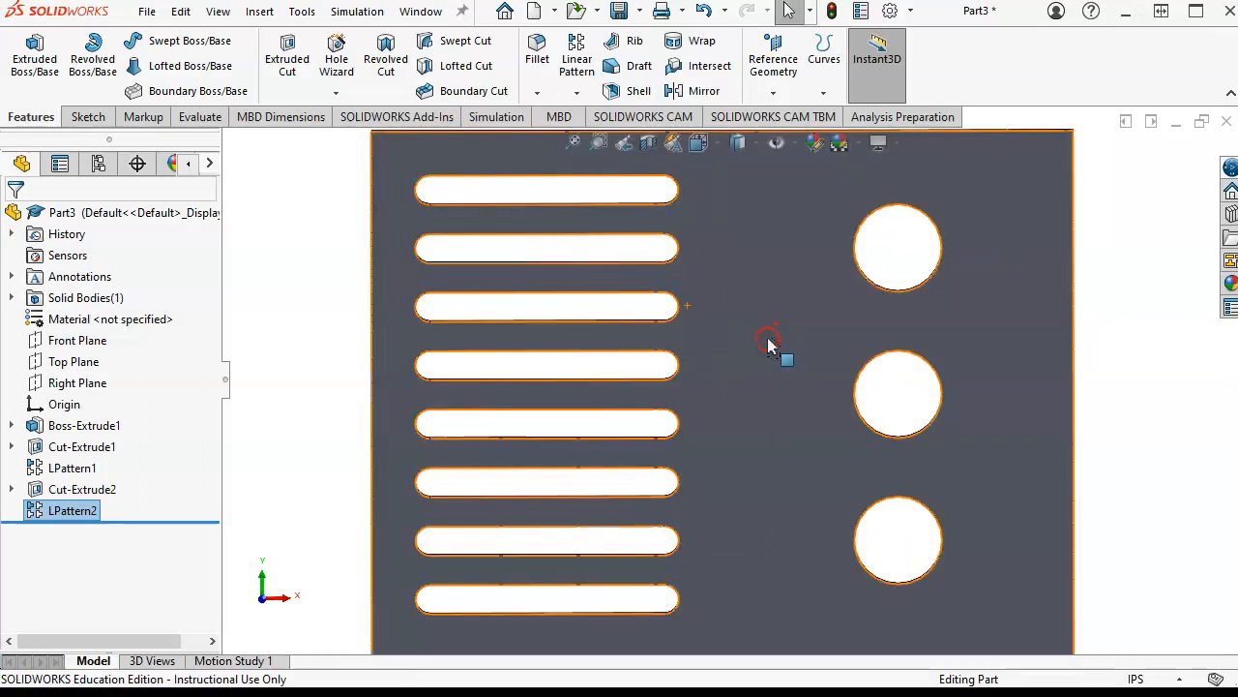
scroll(769, 343, "up", 2)
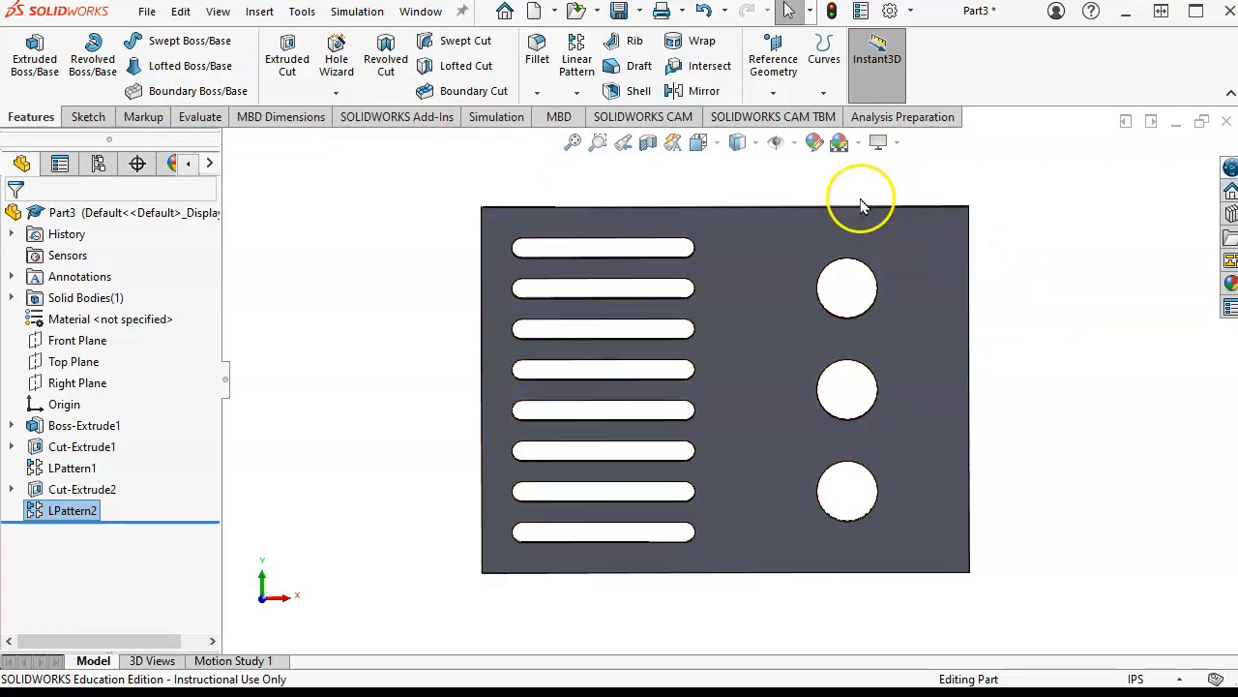
Start a fillet on the plate's two upper corner edges across the thickness and set the radius to 0.5 in
middle_click_drag(912, 258, 839, 319)
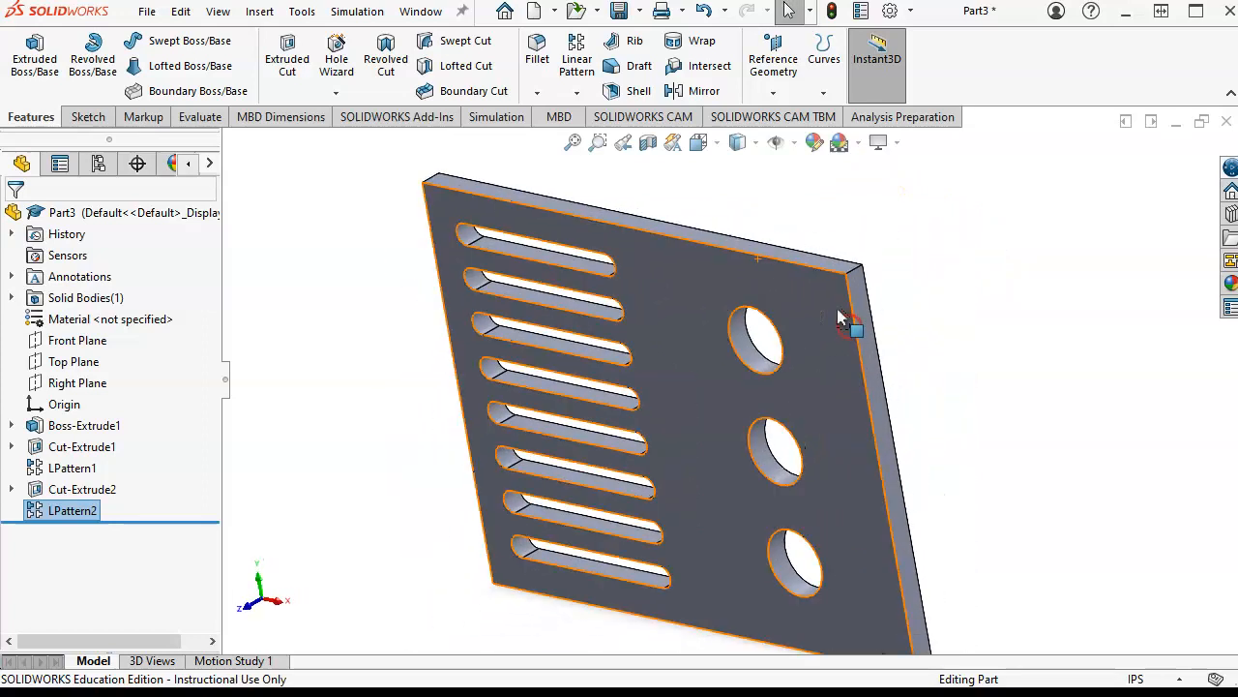
scroll(840, 320, "down", 2)
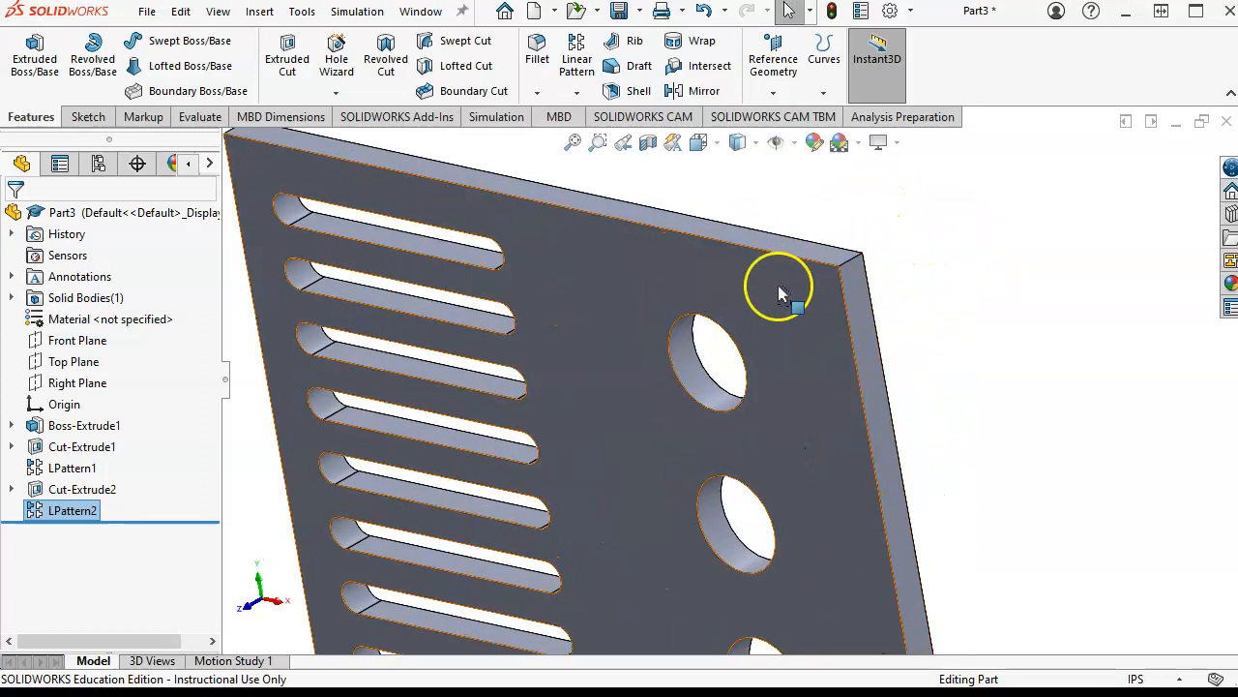
scroll(705, 308, "up", 1)
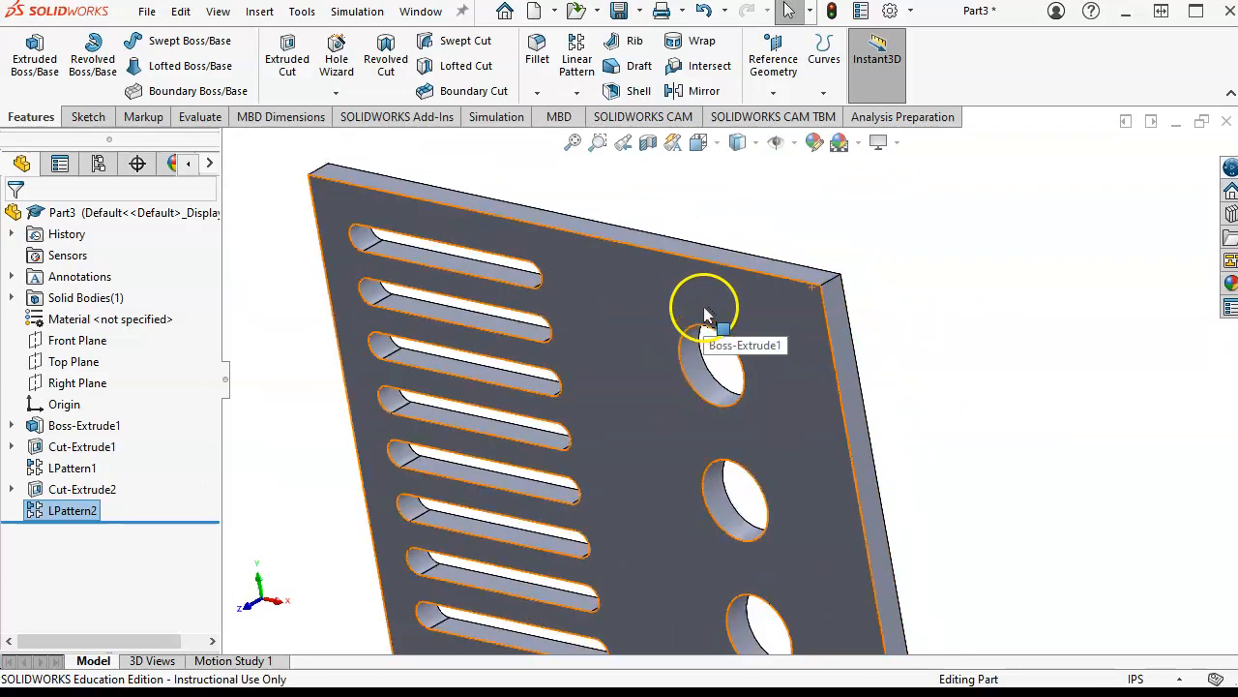
left_click(536, 92)
left_click(561, 117)
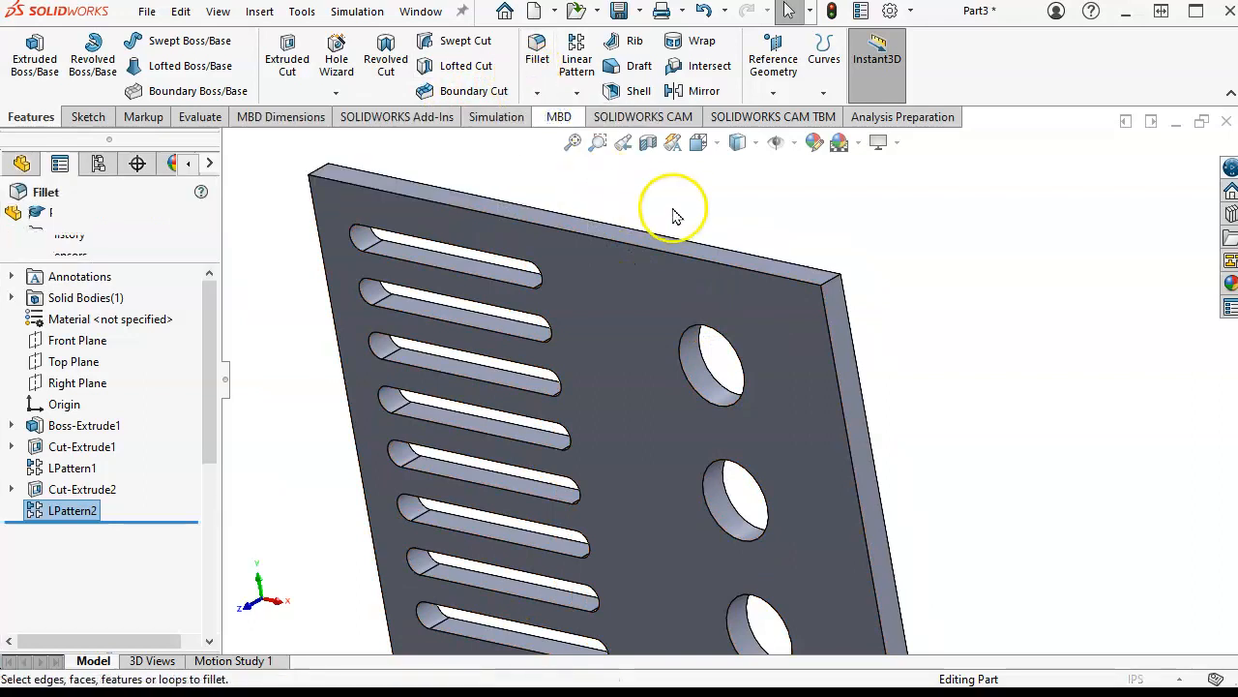
left_click(829, 278)
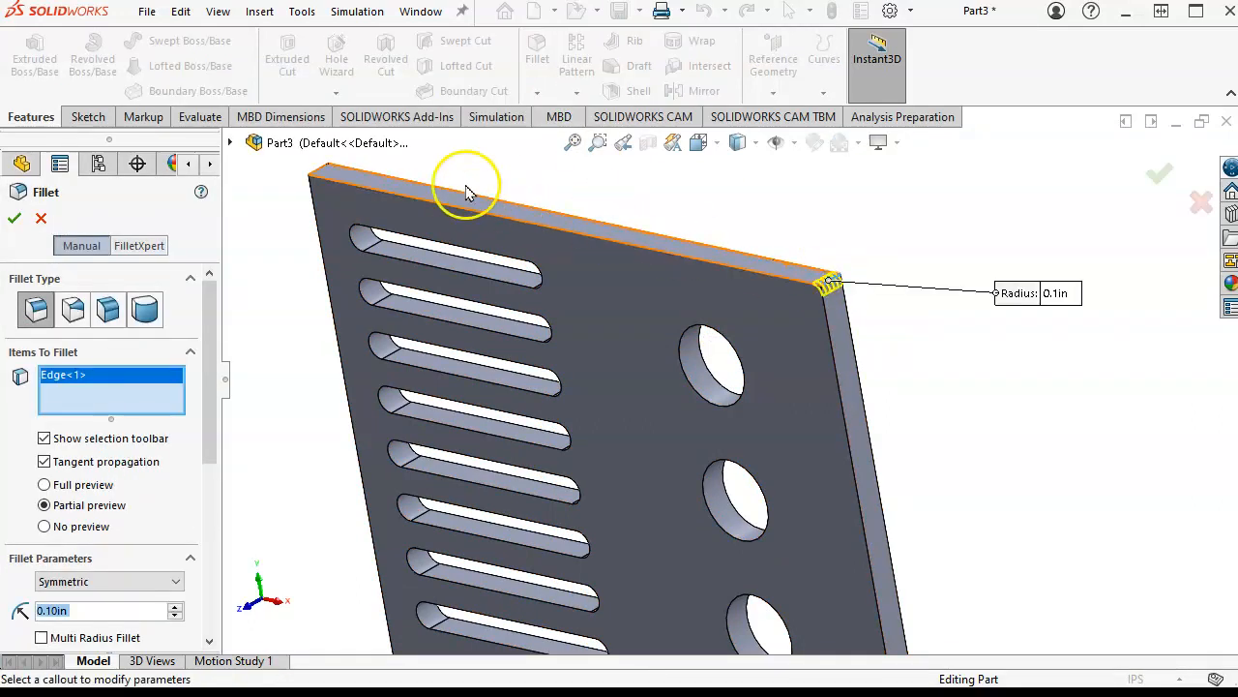
left_click(320, 170)
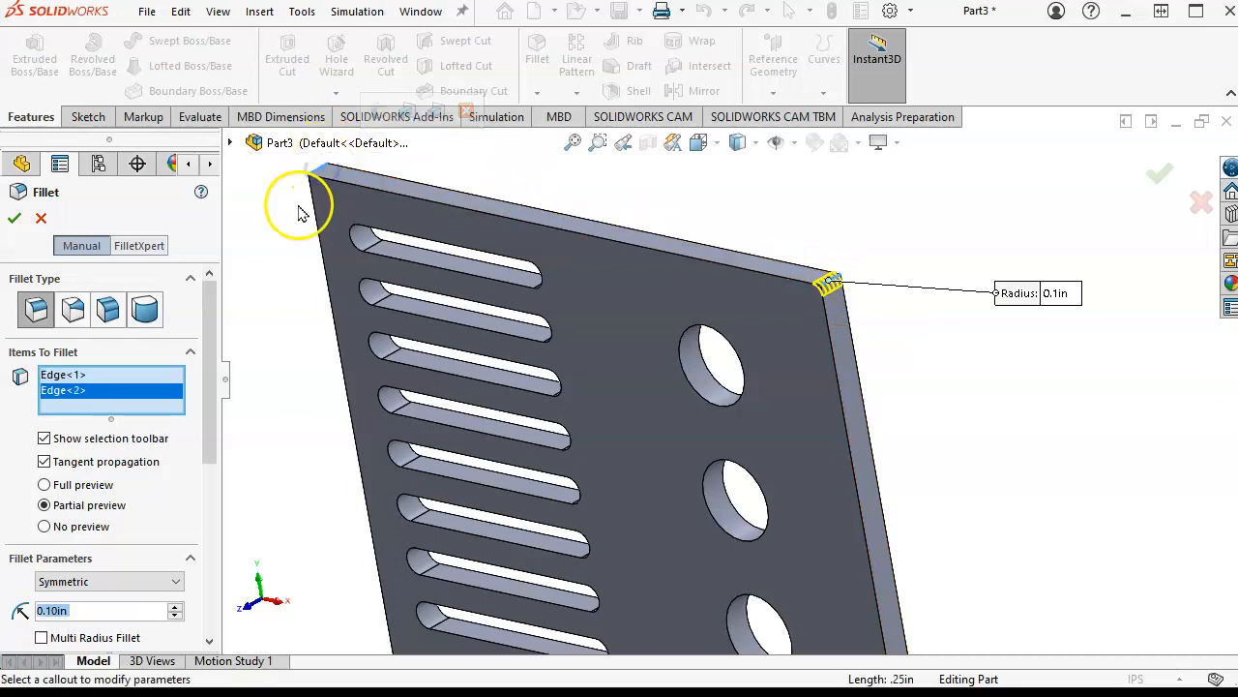
scroll(341, 302, "up", 1)
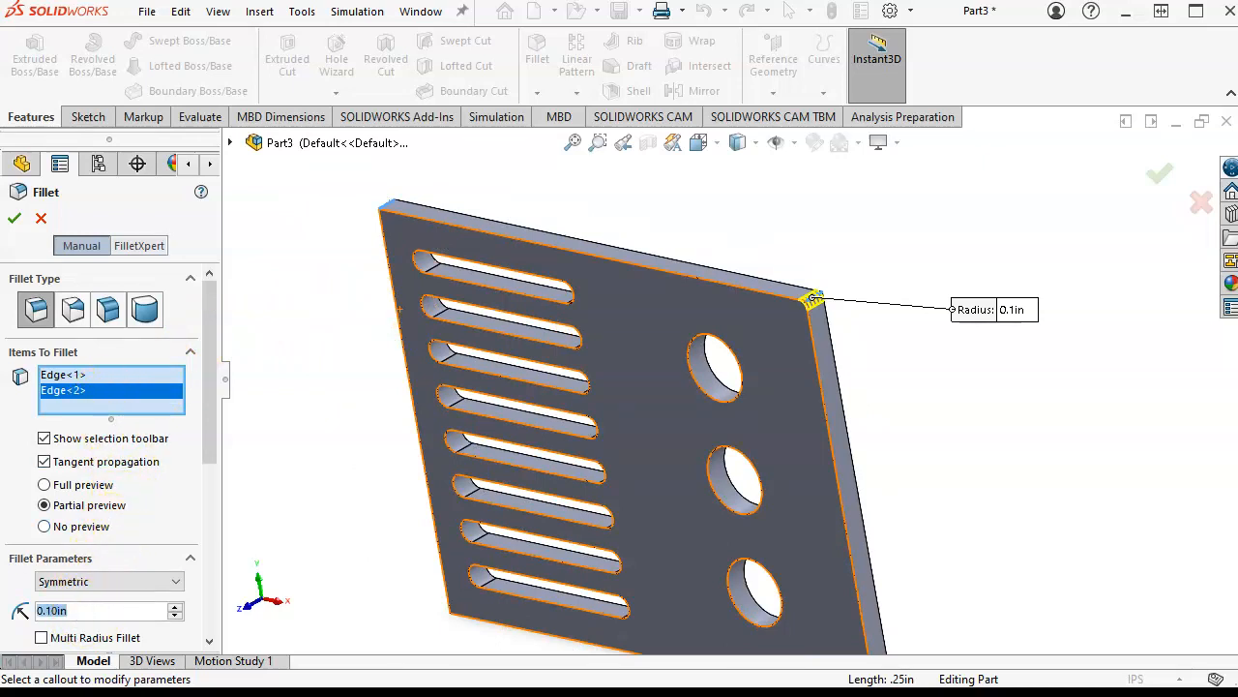
type(".5")
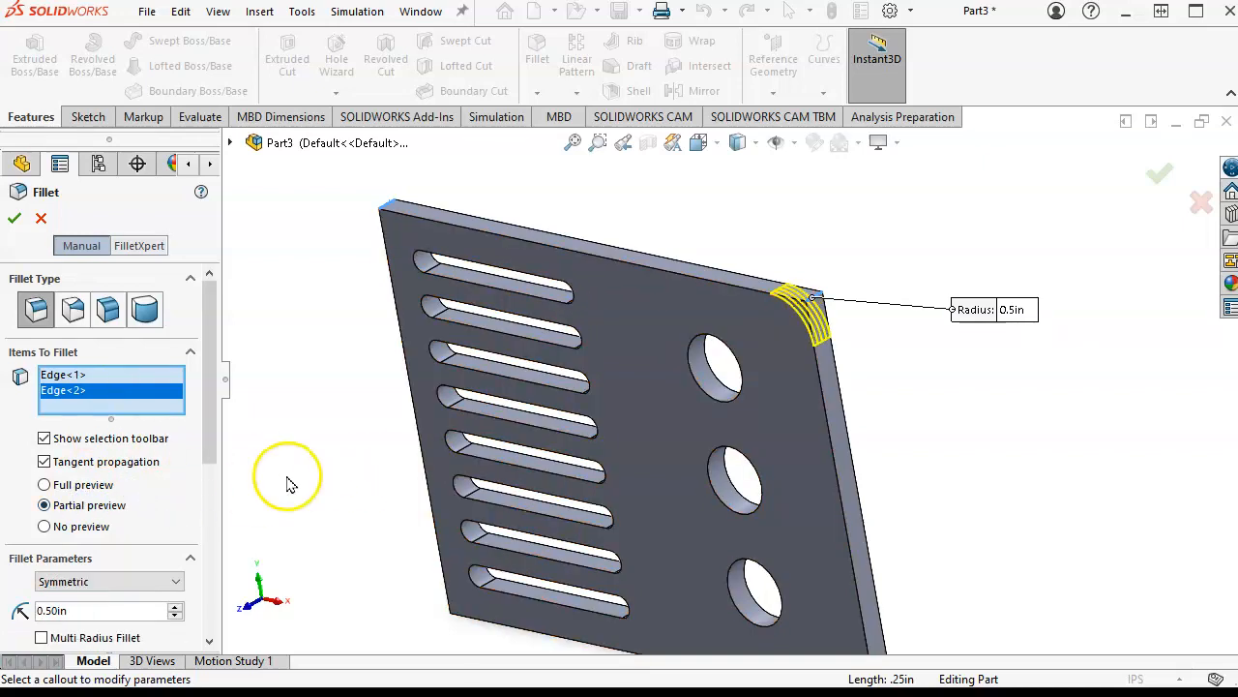
Add the plate's two lower corner edges to the fillet selection and complete the fillet
middle_click_drag(381, 558, 422, 504)
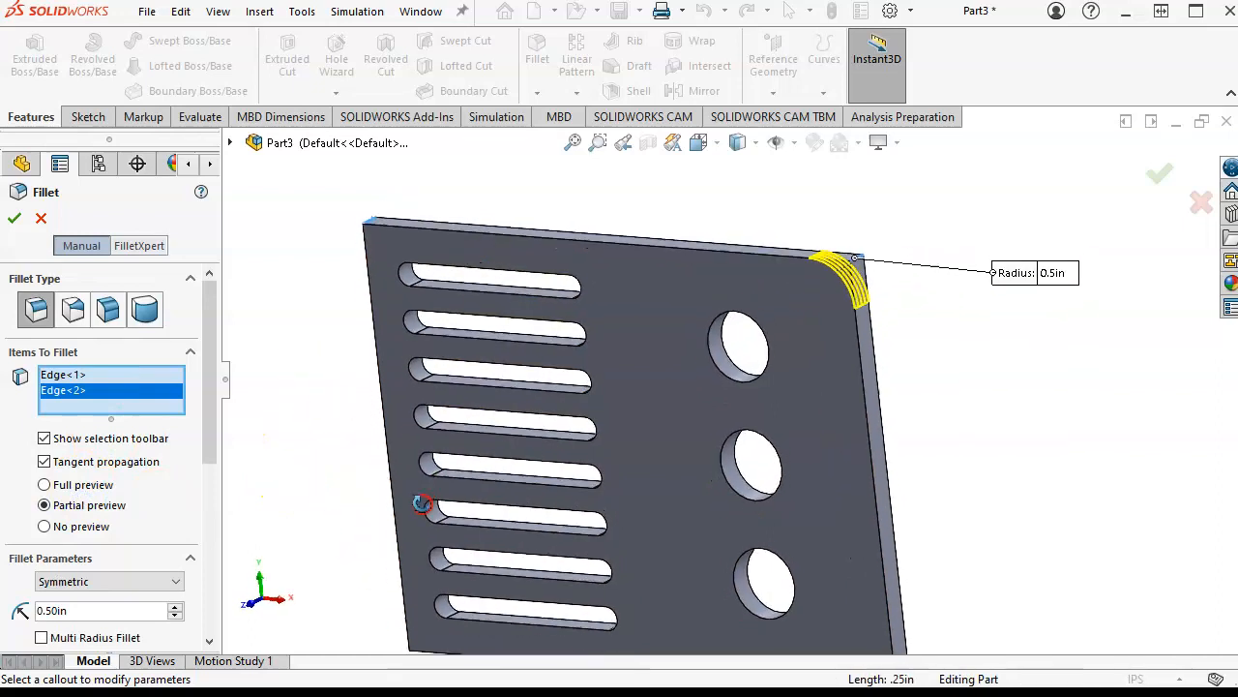
scroll(553, 552, "down", 4)
scroll(586, 567, "up", 5)
scroll(759, 550, "down", 2)
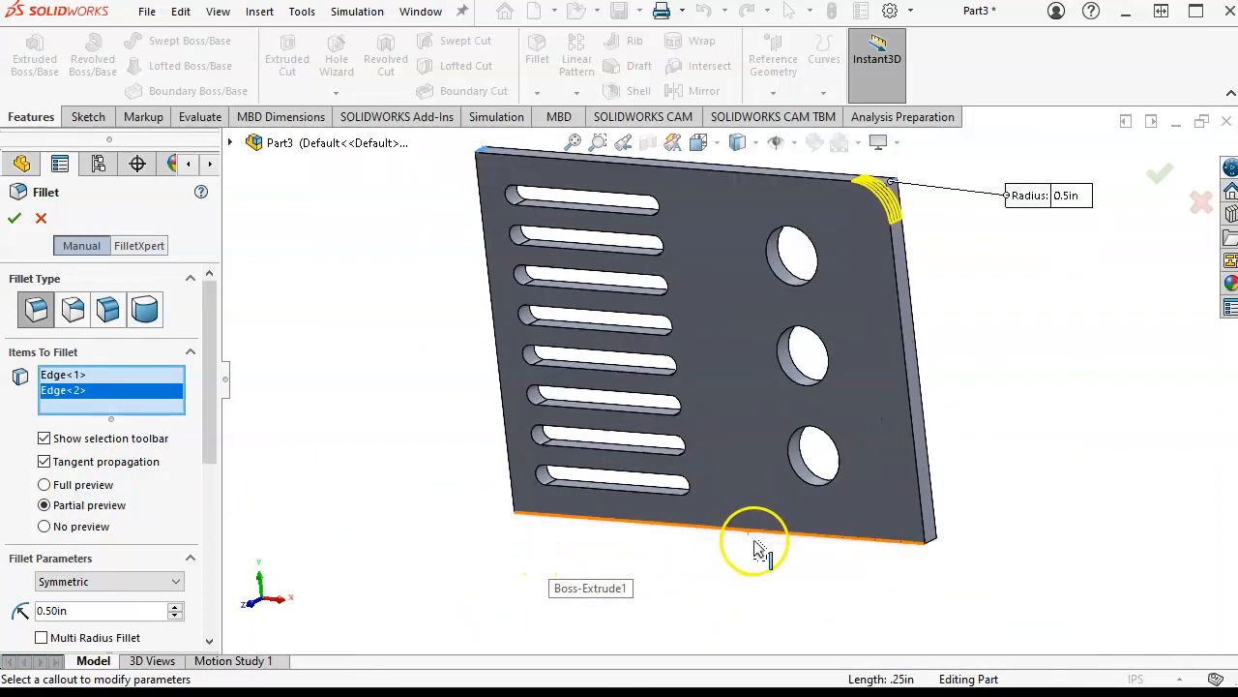
scroll(835, 553, "down", 2)
scroll(907, 552, "down", 3)
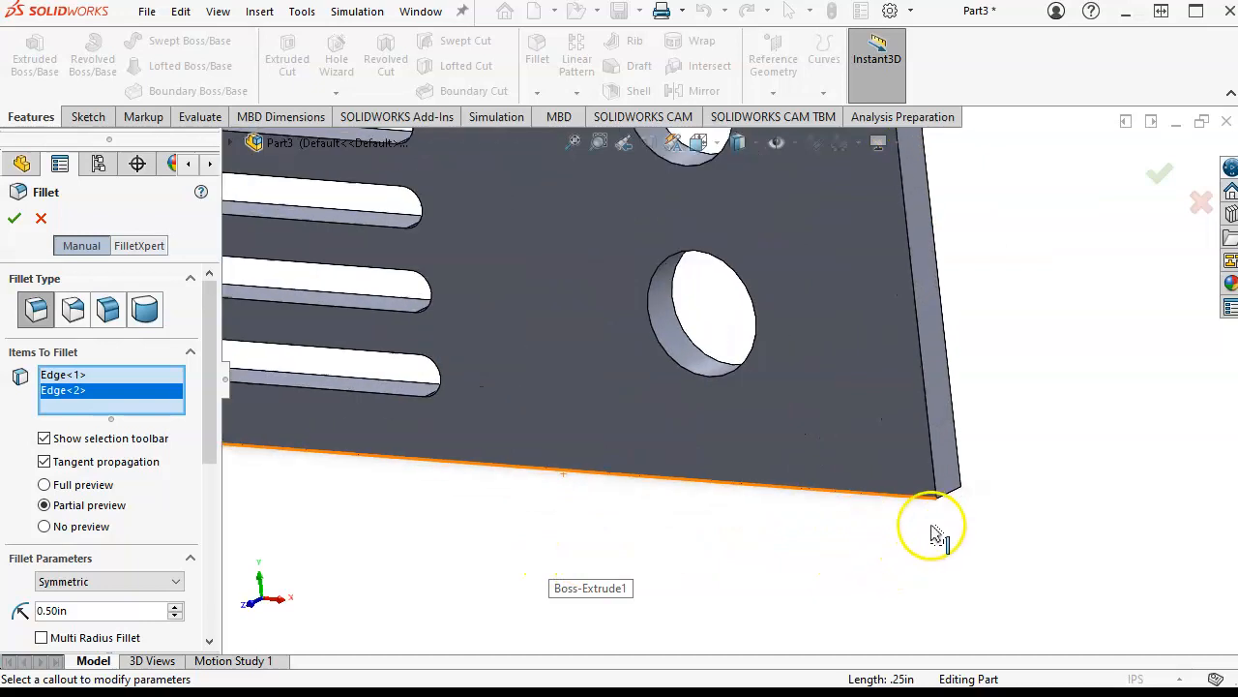
scroll(935, 534, "down", 4)
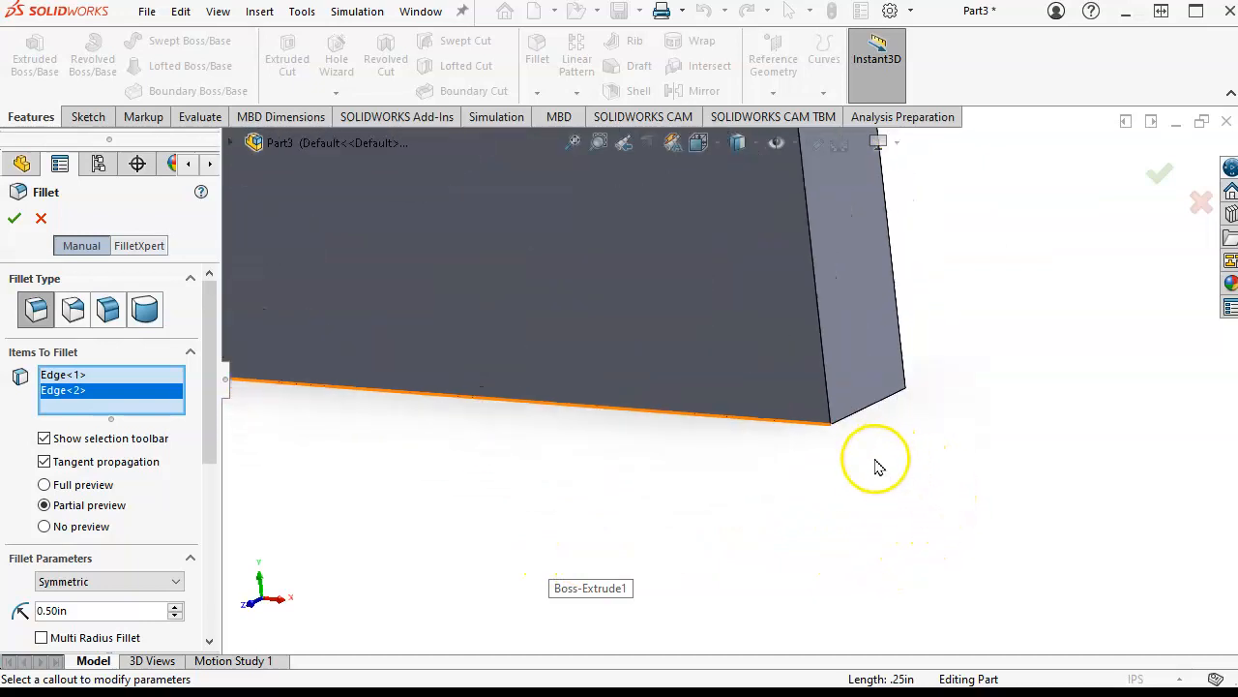
scroll(872, 467, "down", 4)
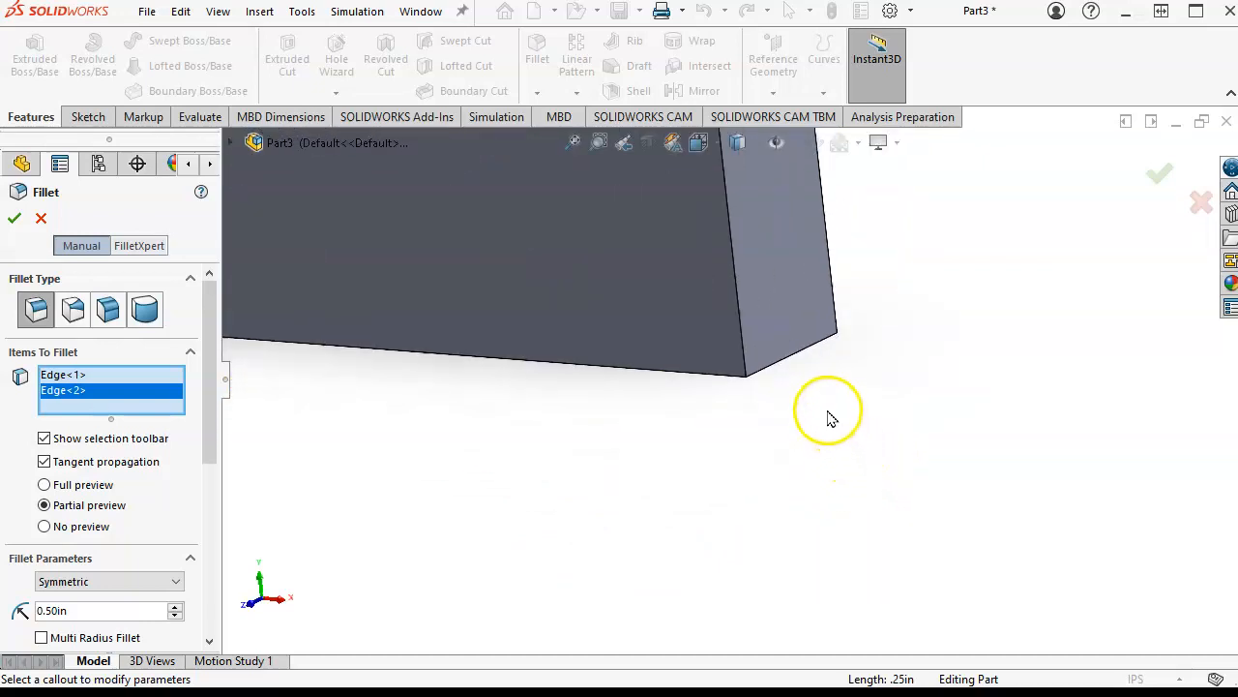
left_click(810, 356)
middle_click_drag(531, 445, 487, 442)
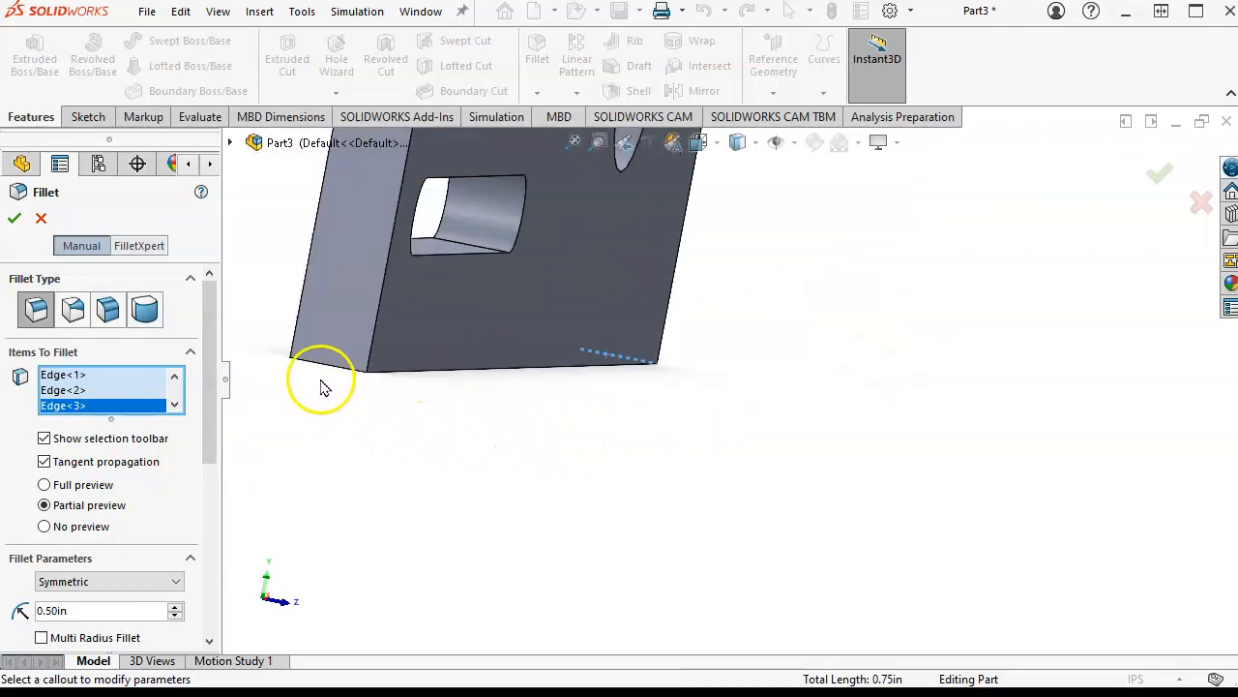
left_click(329, 372)
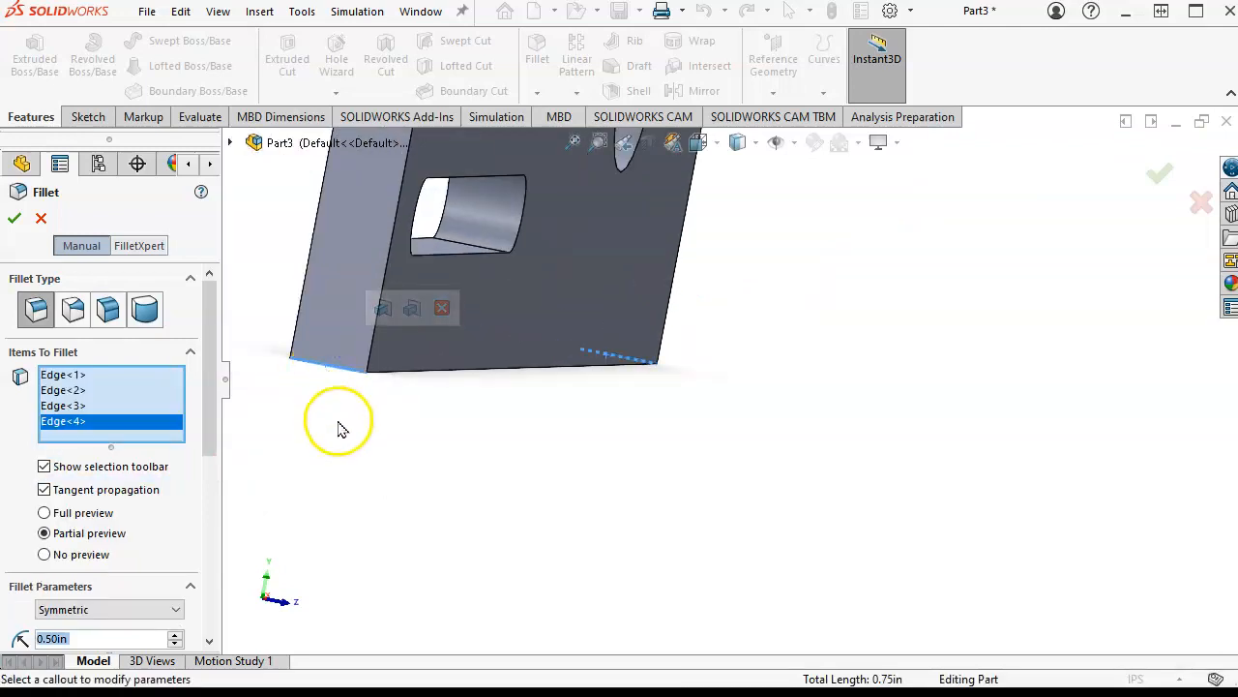
left_click(12, 220)
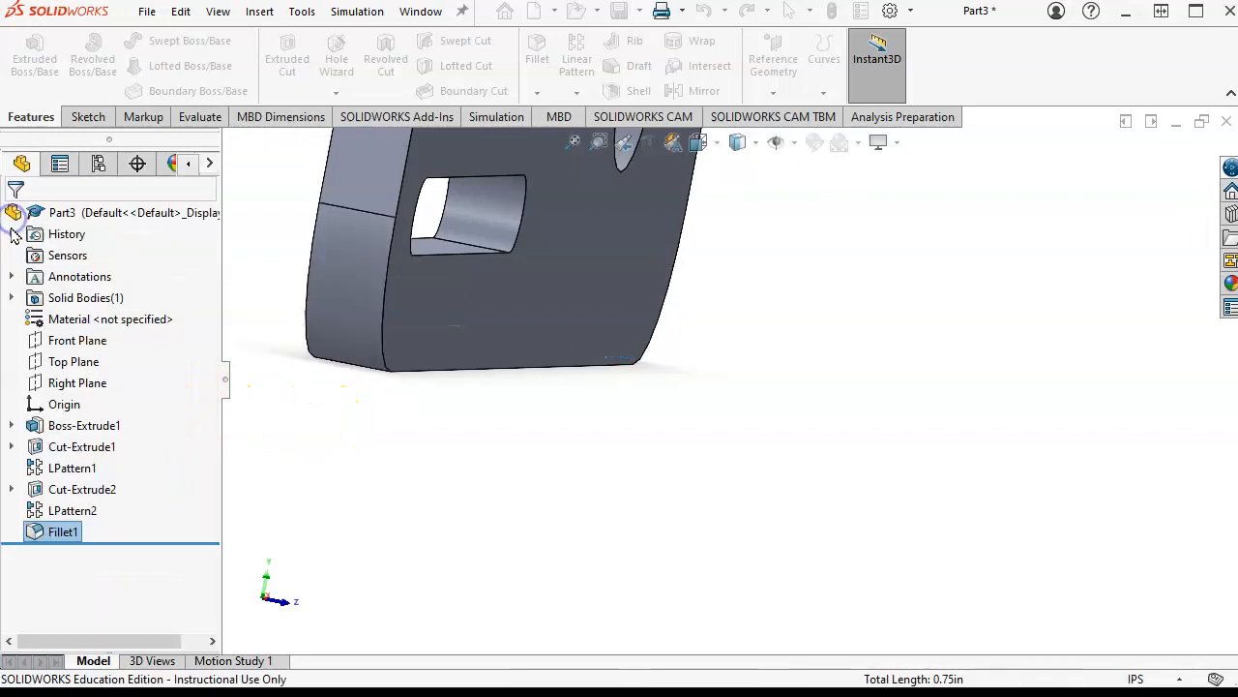
Set the view to isometric and inspect the whole plate with its rounded corners
middle_click_drag(500, 506, 585, 469)
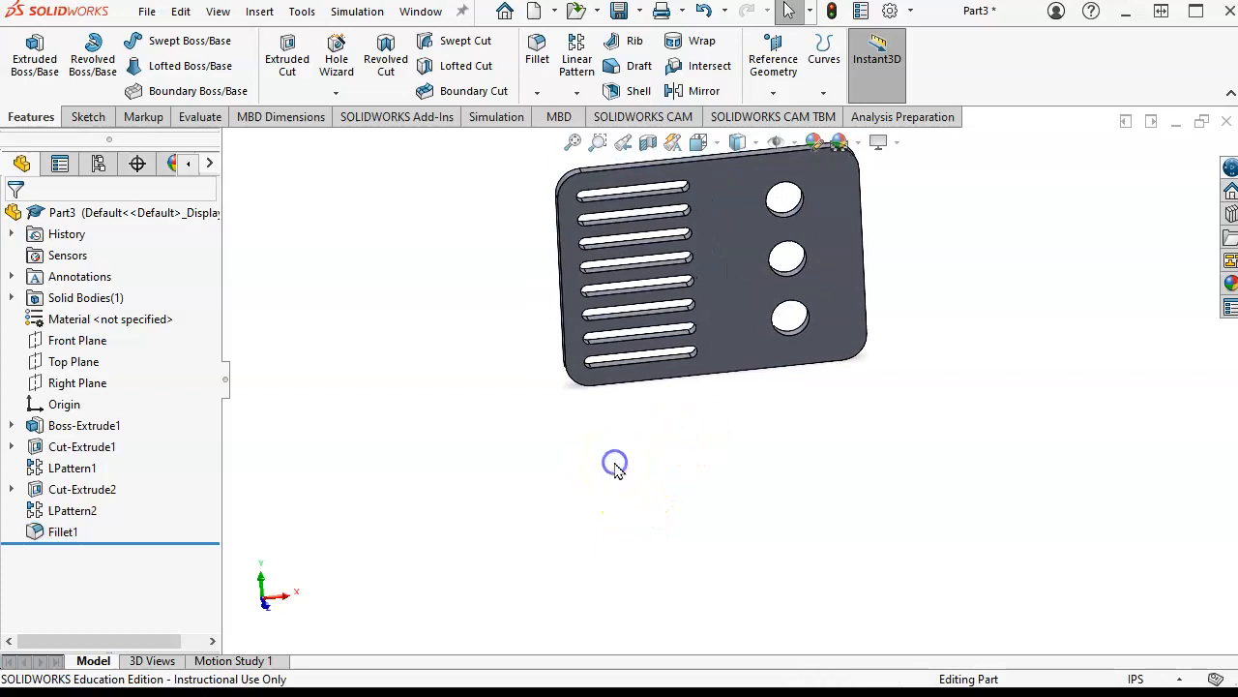
key("ctrl+7")
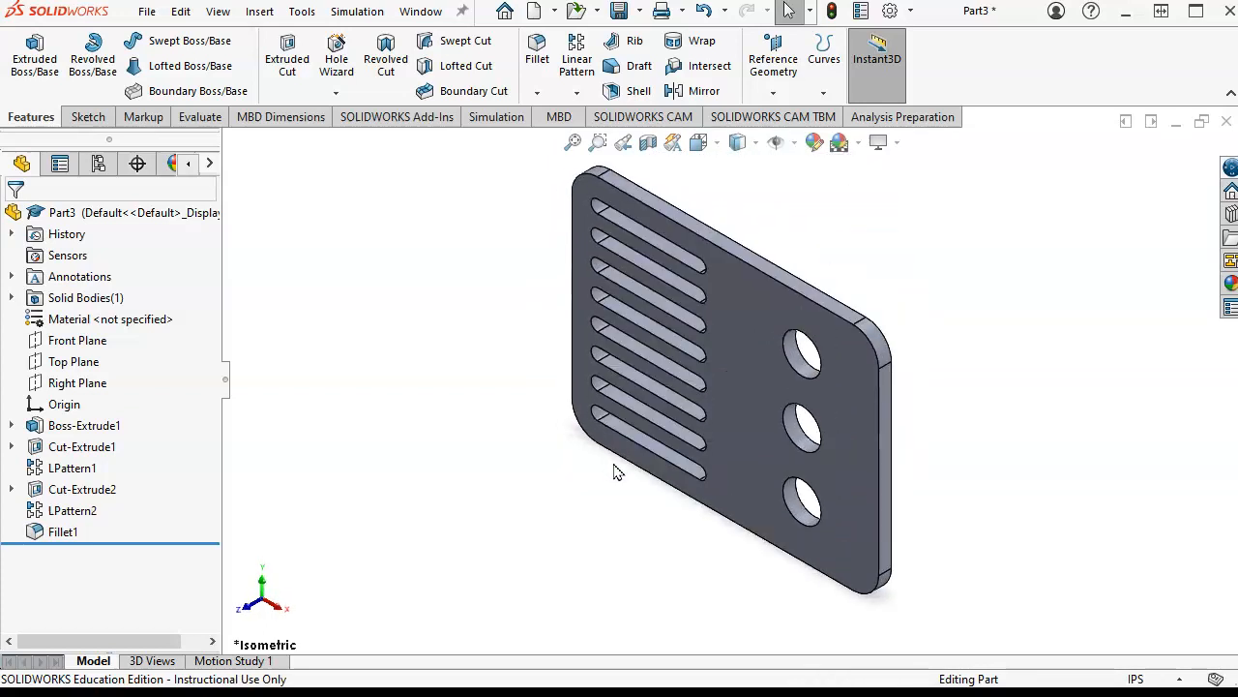
scroll(687, 423, "up", 1)
scroll(672, 432, "down", 2)
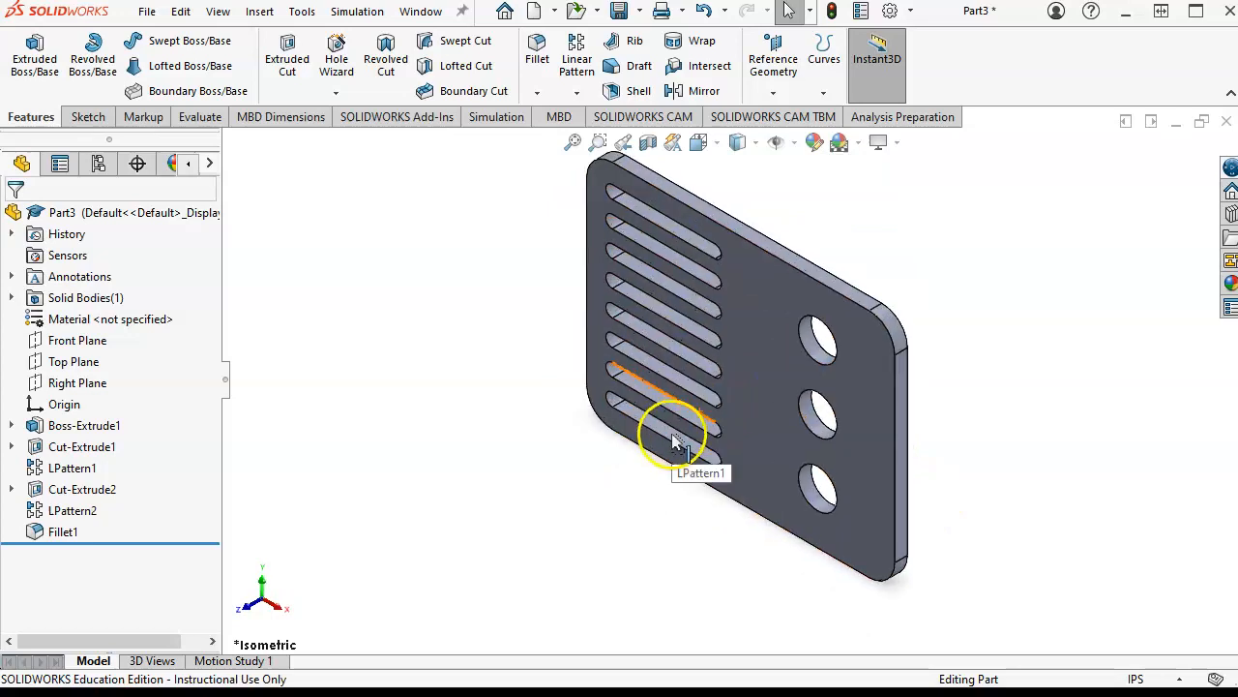
scroll(622, 459, "up", 1)
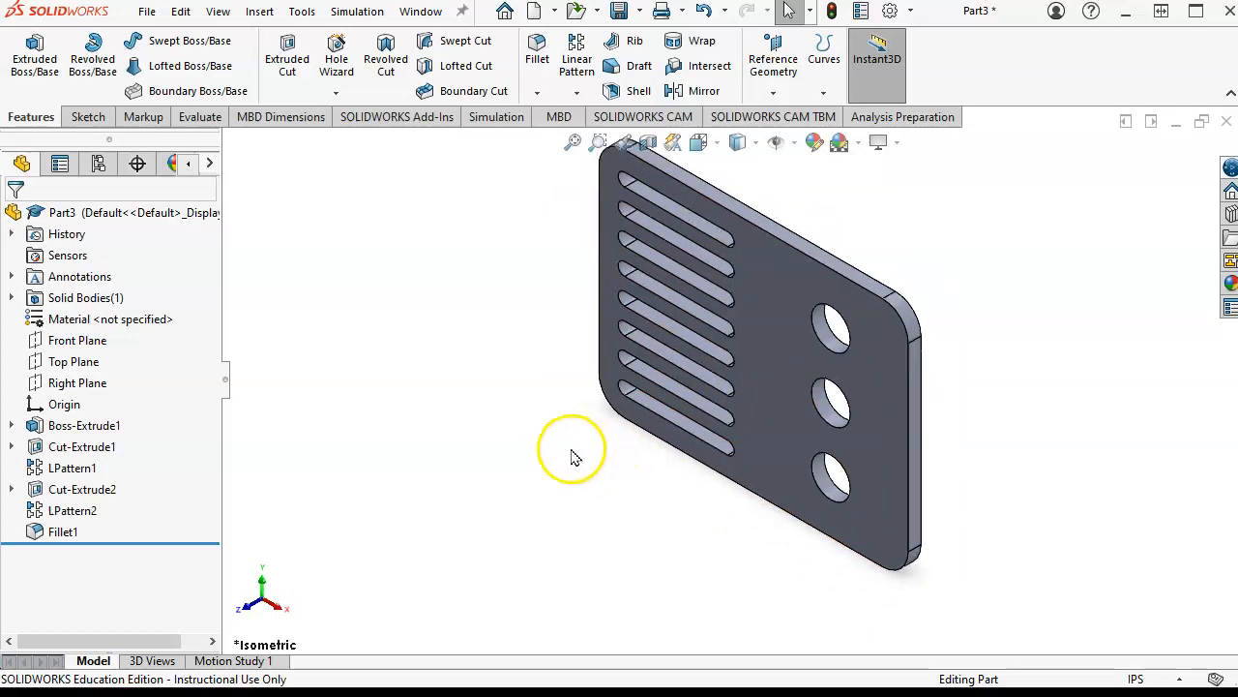